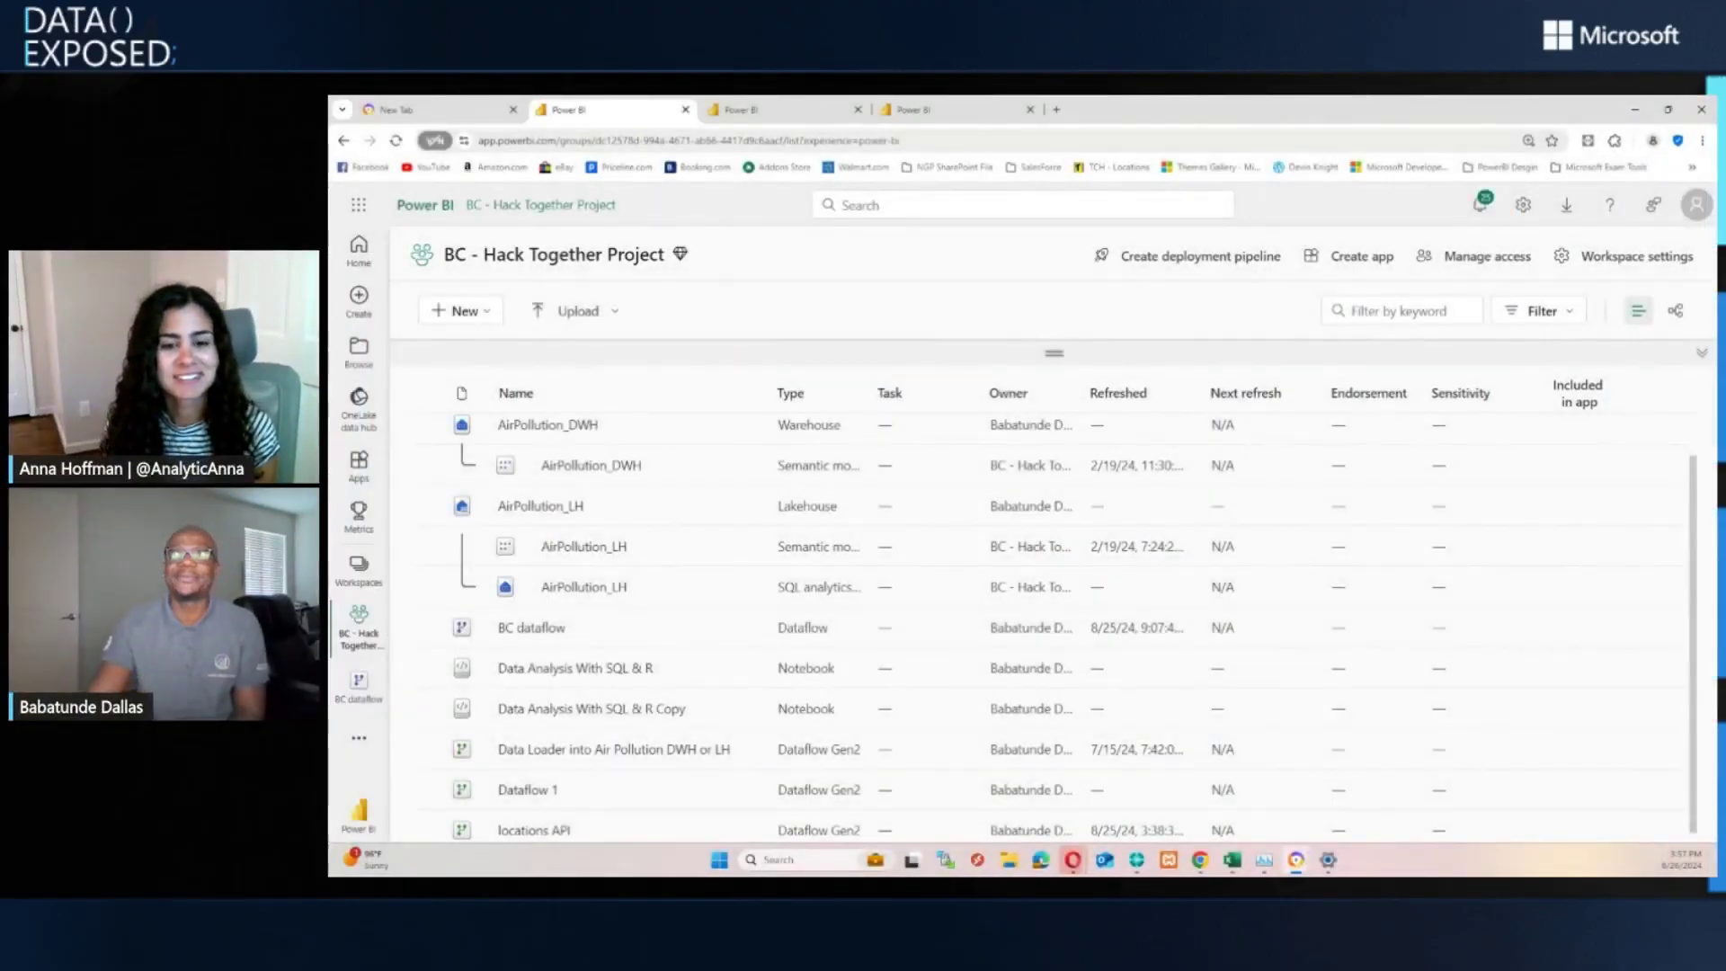
left_click_drag(1713, 336, 1469, 335)
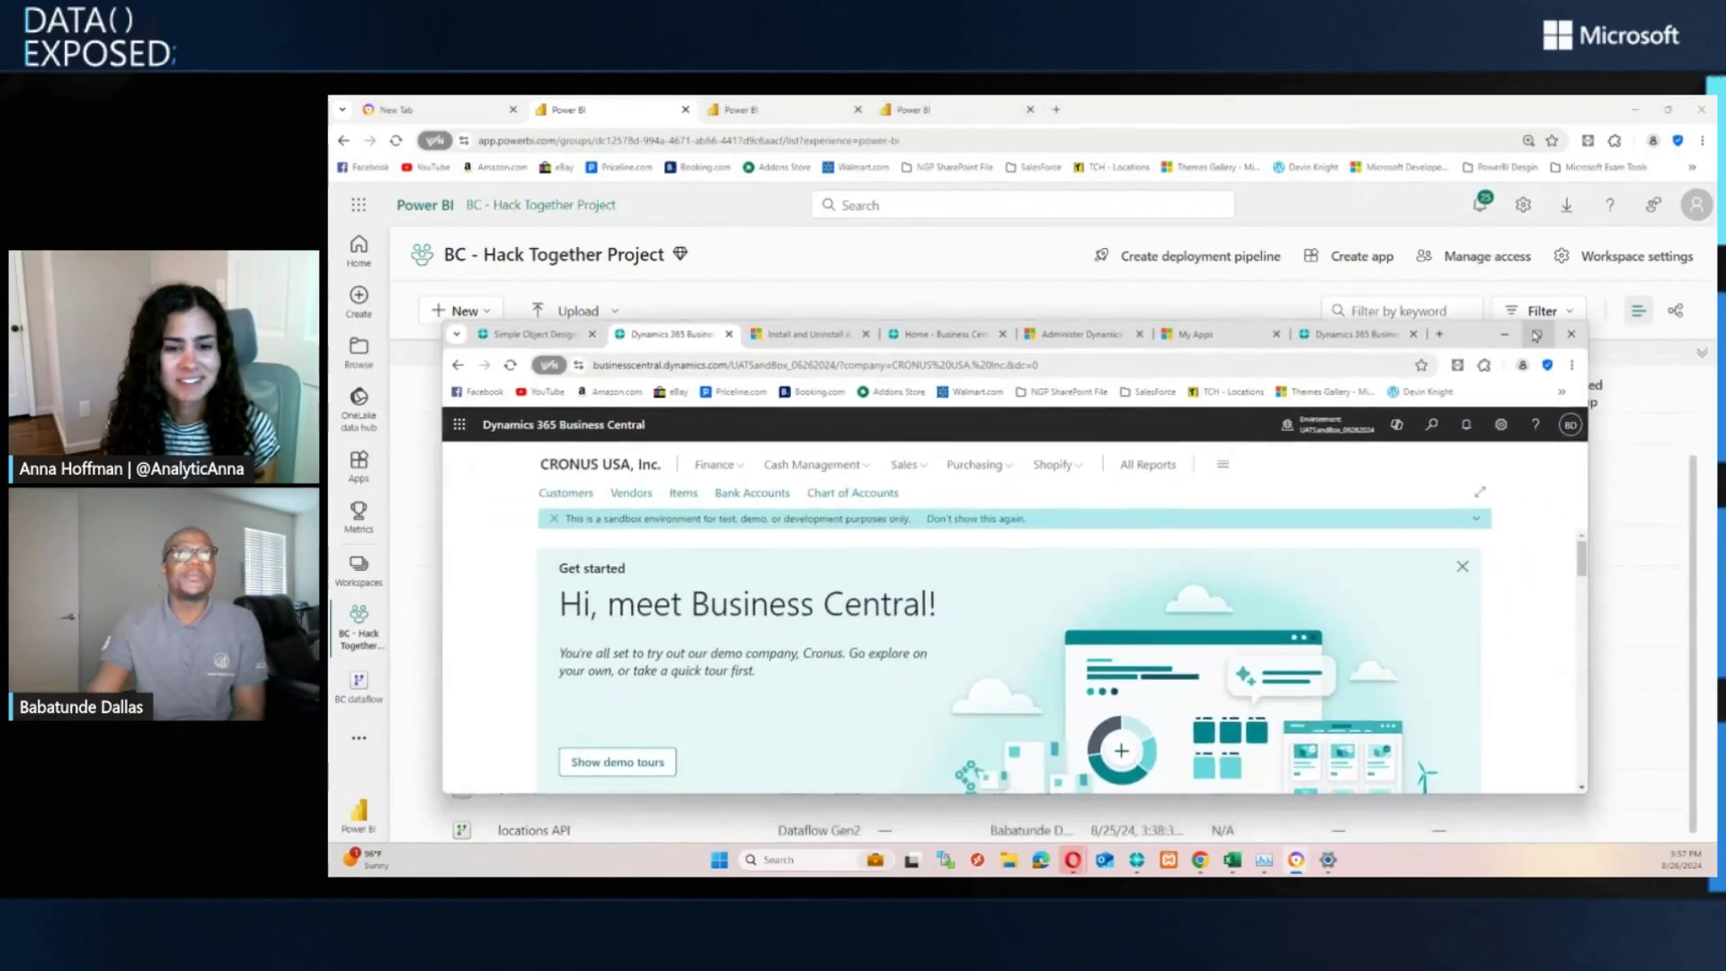
double_click(1470, 335)
left_click(432, 108)
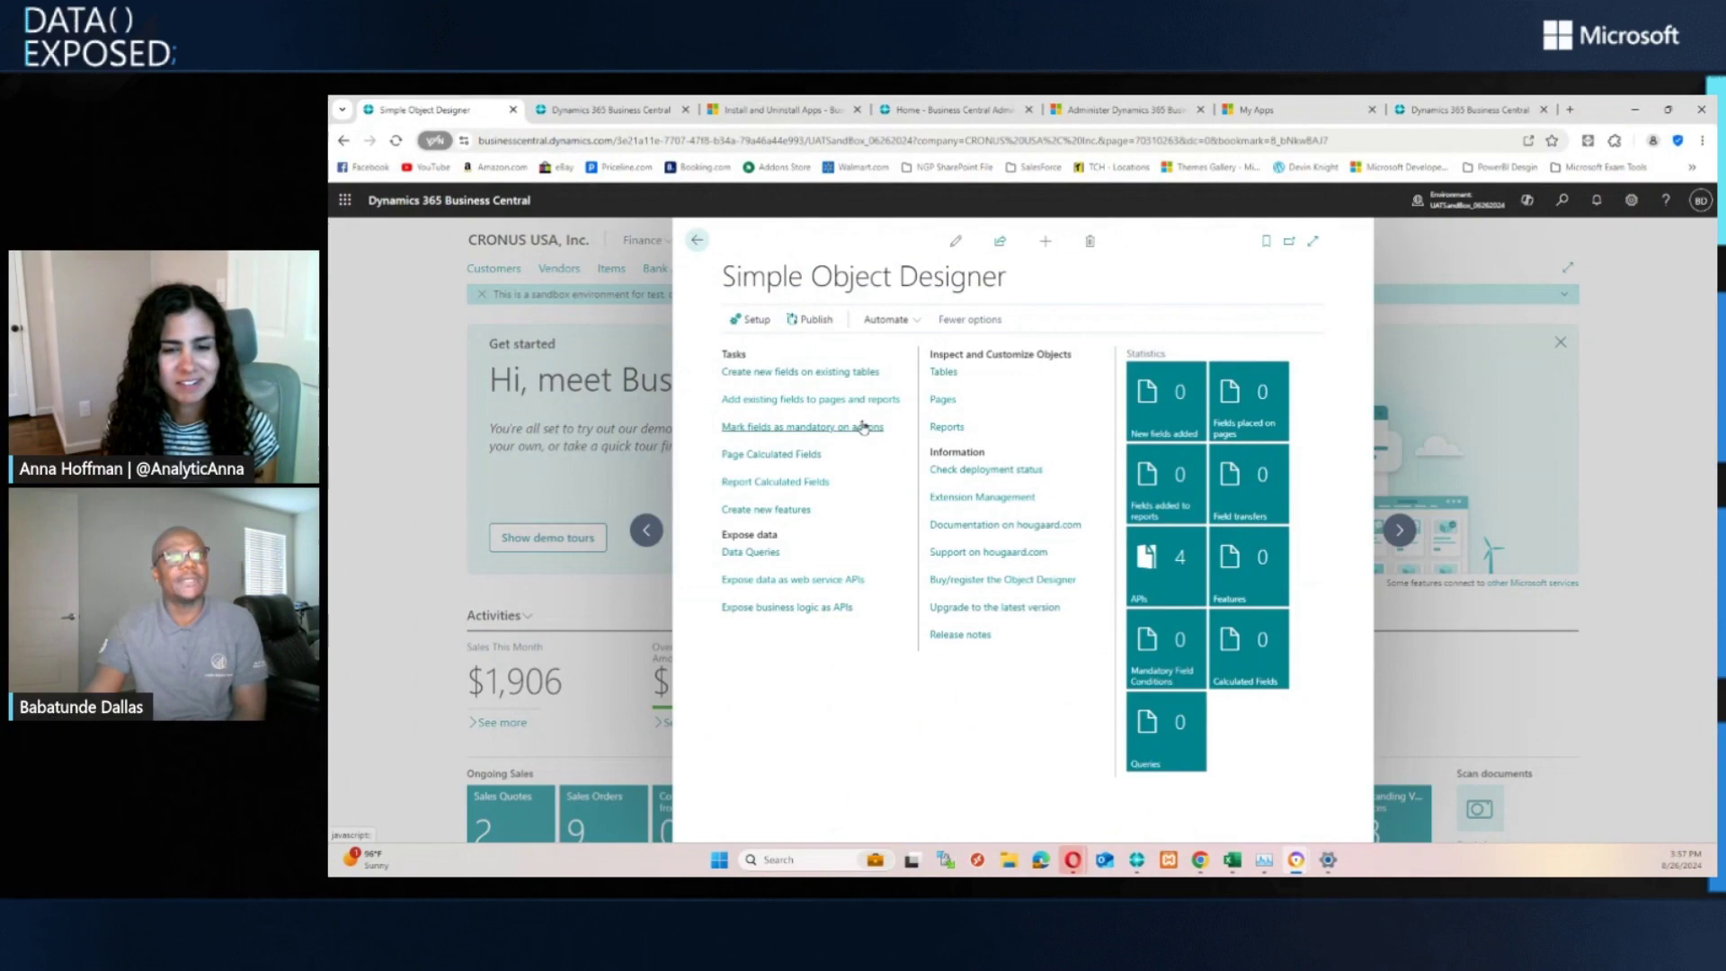
left_click_drag(724, 277, 995, 278)
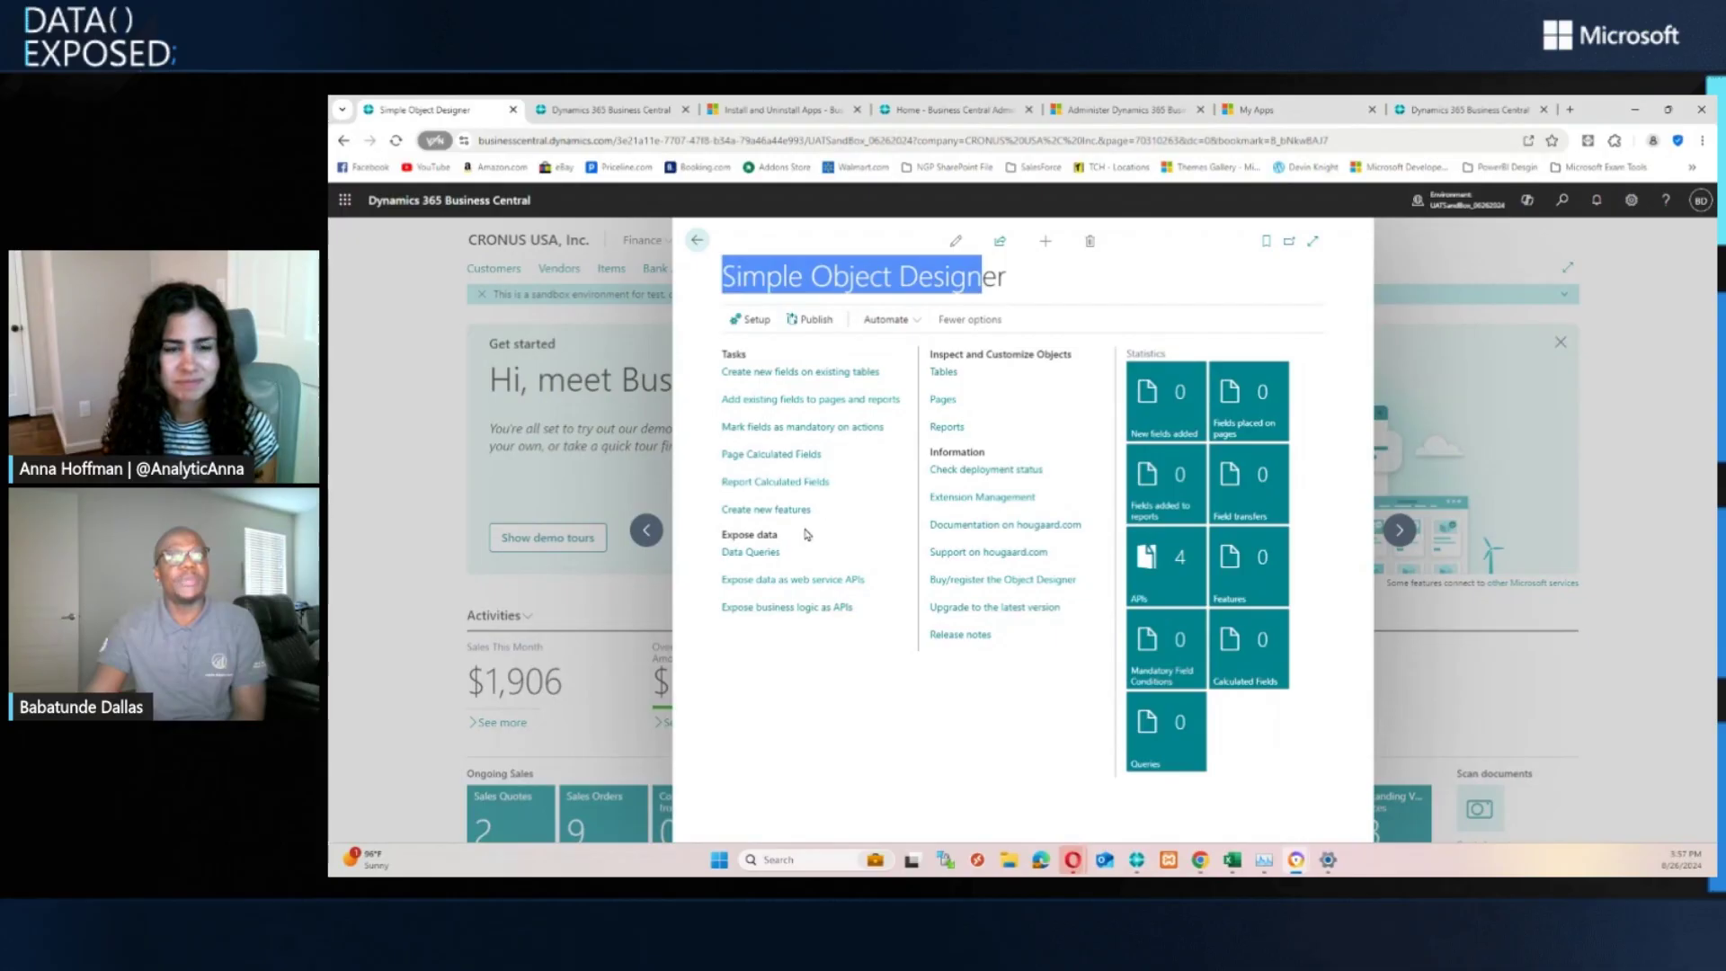
left_click(1142, 602)
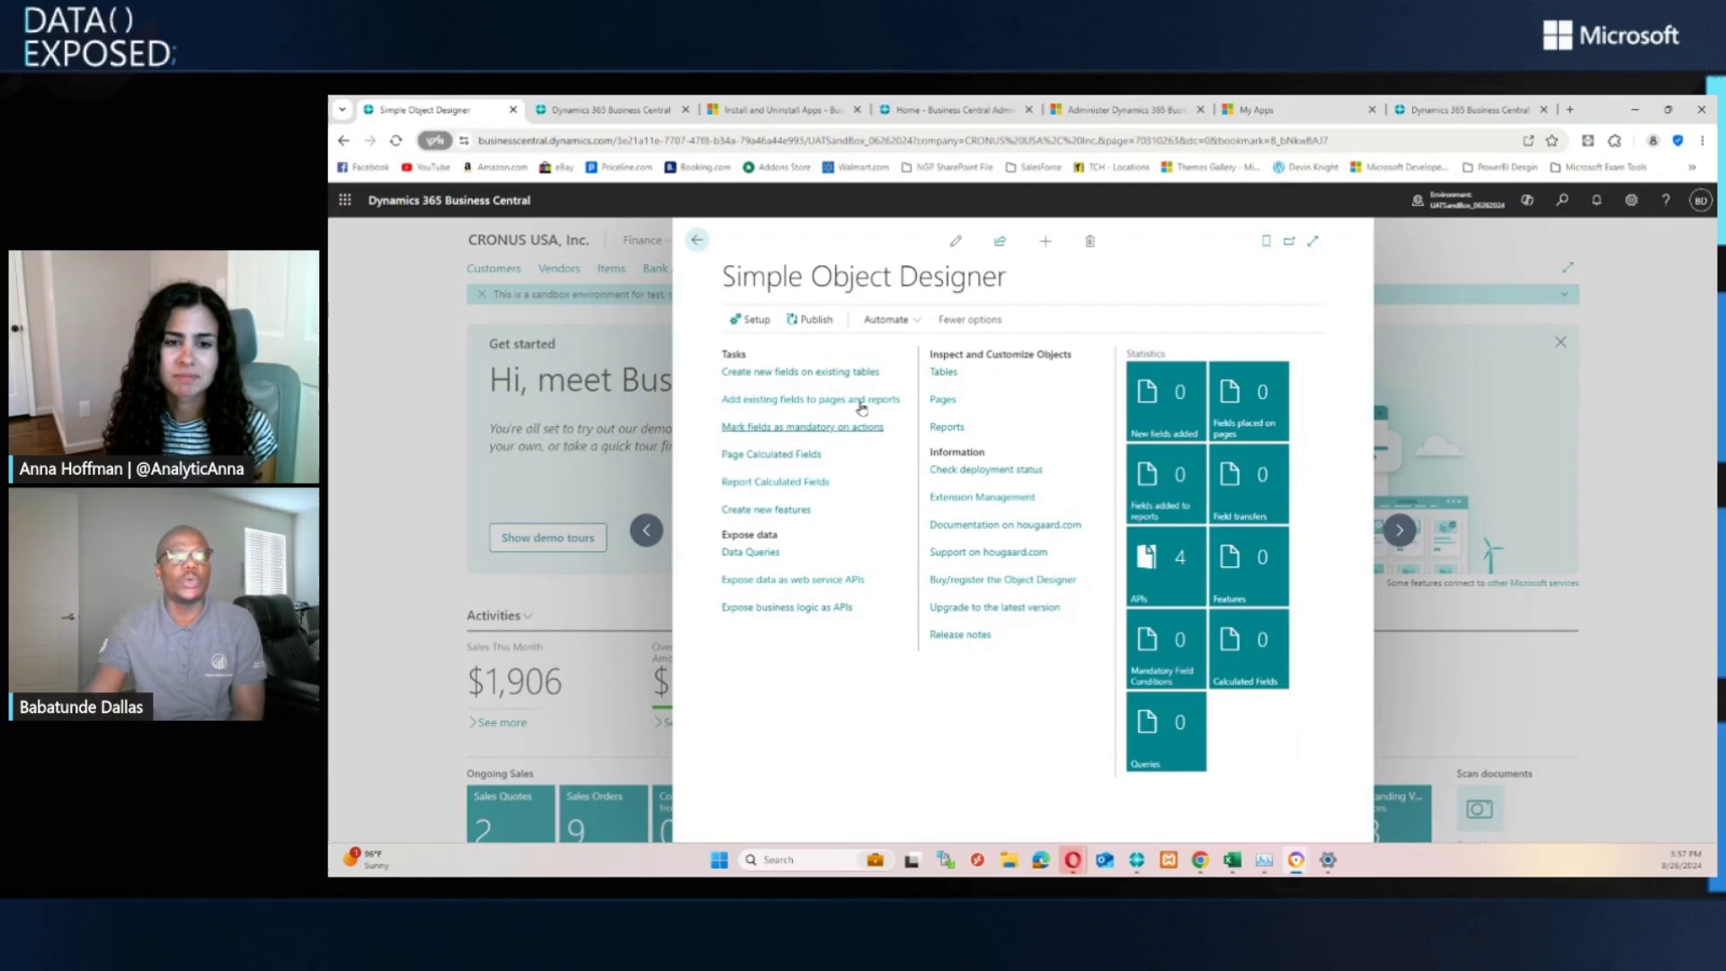
left_click(1634, 110)
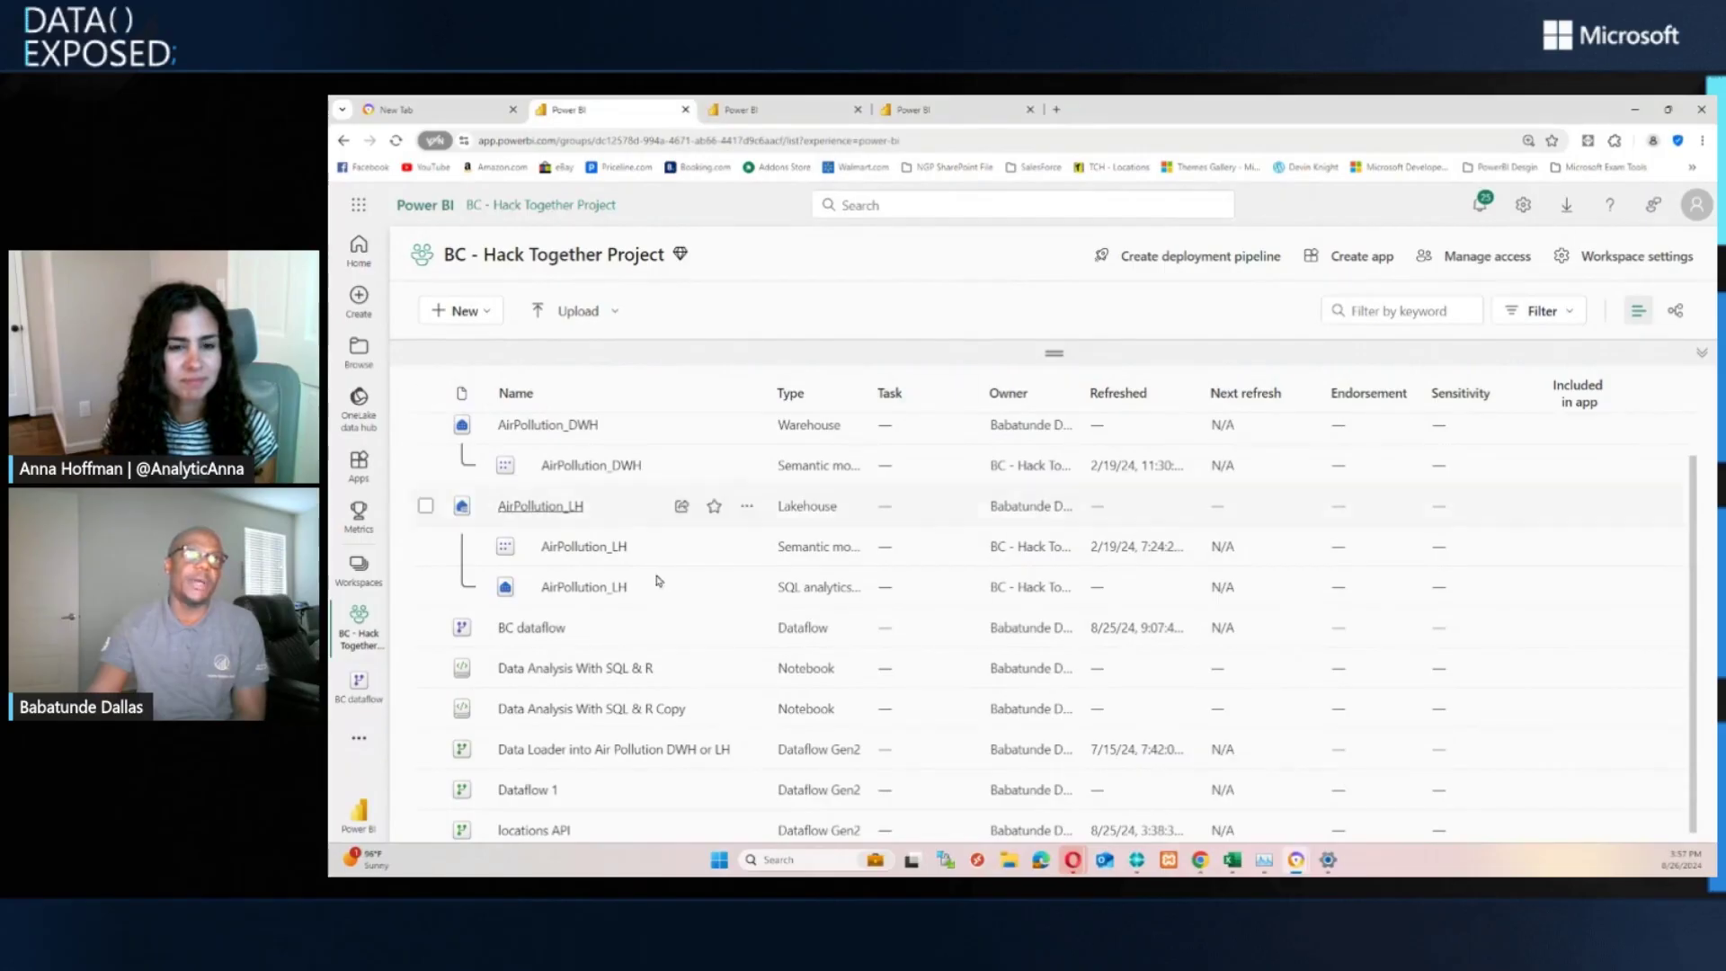
mouse_move(529, 627)
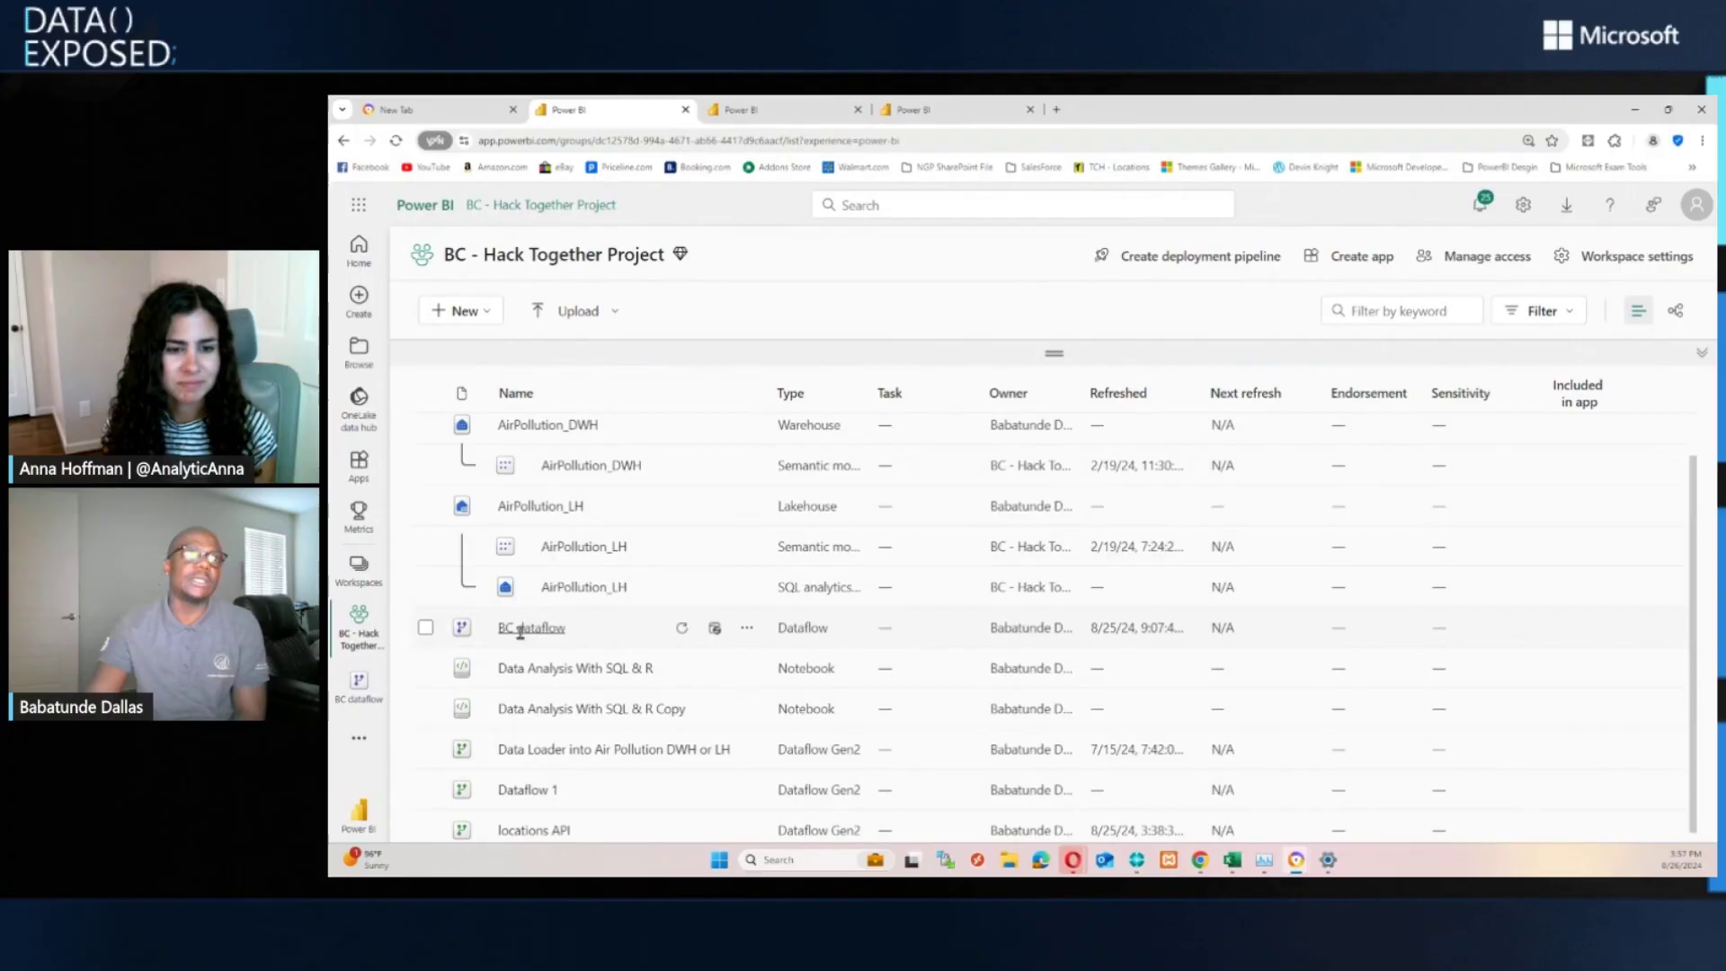
Step: Switch to the BC dataflow in Power Query and expand the Simple Object Designer APIs folder
left_click(769, 109)
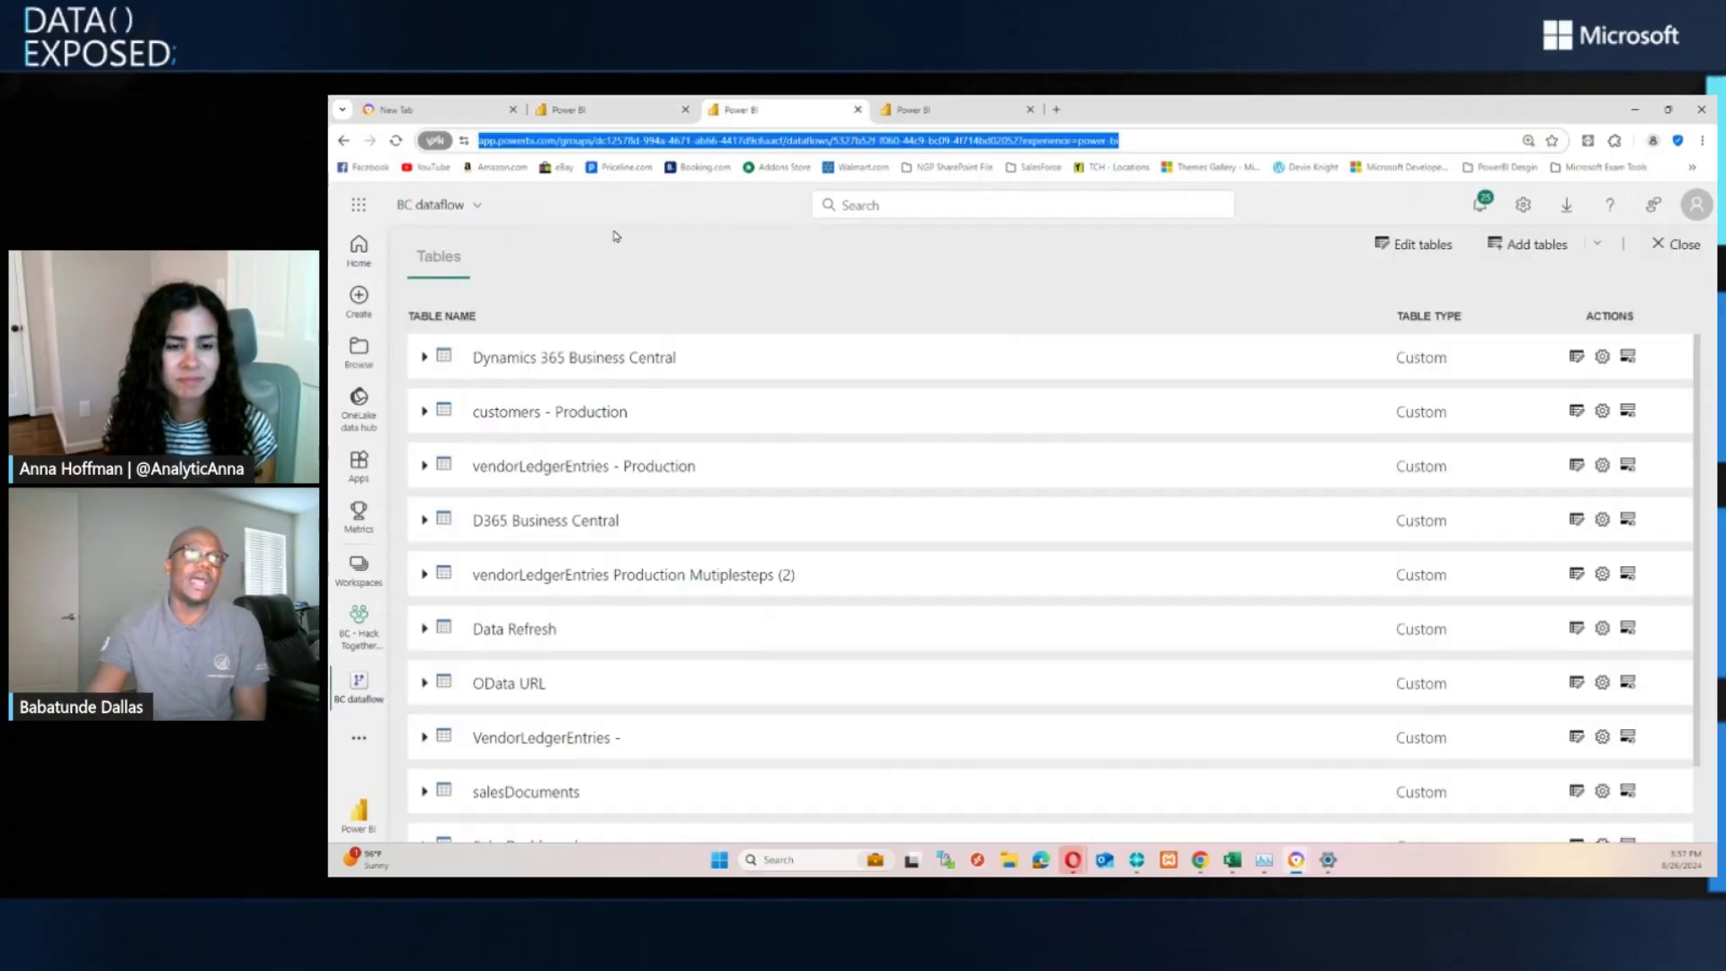
scroll(581, 378, "down", 2)
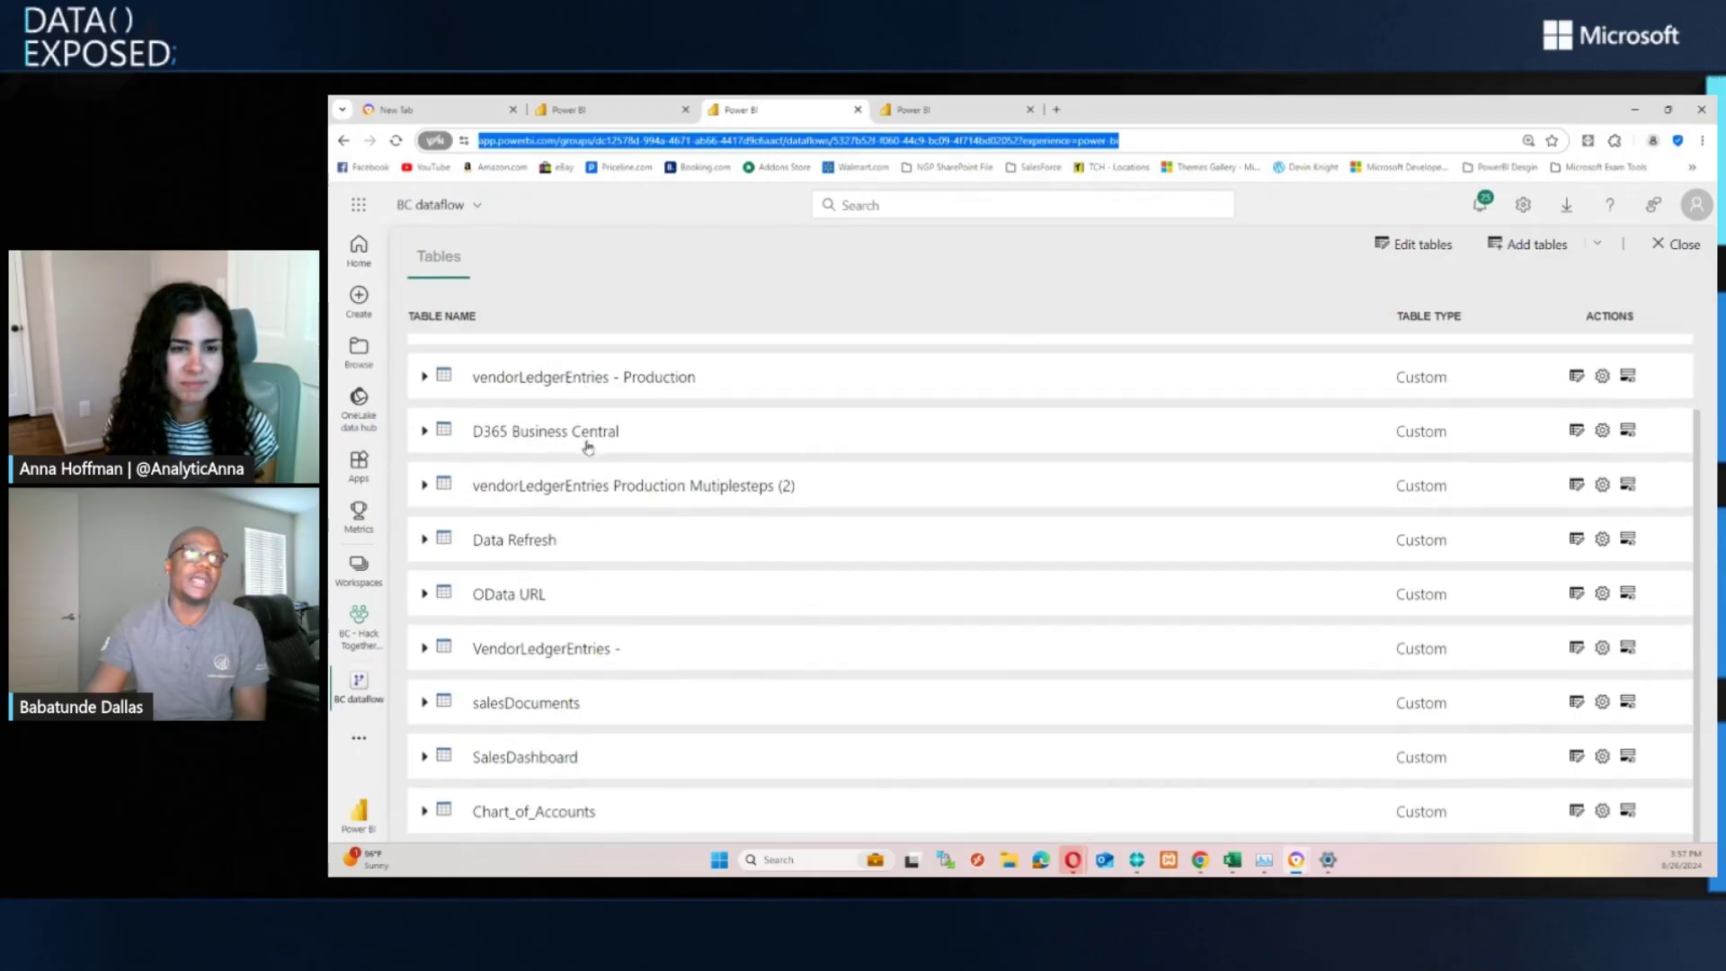
left_click(925, 109)
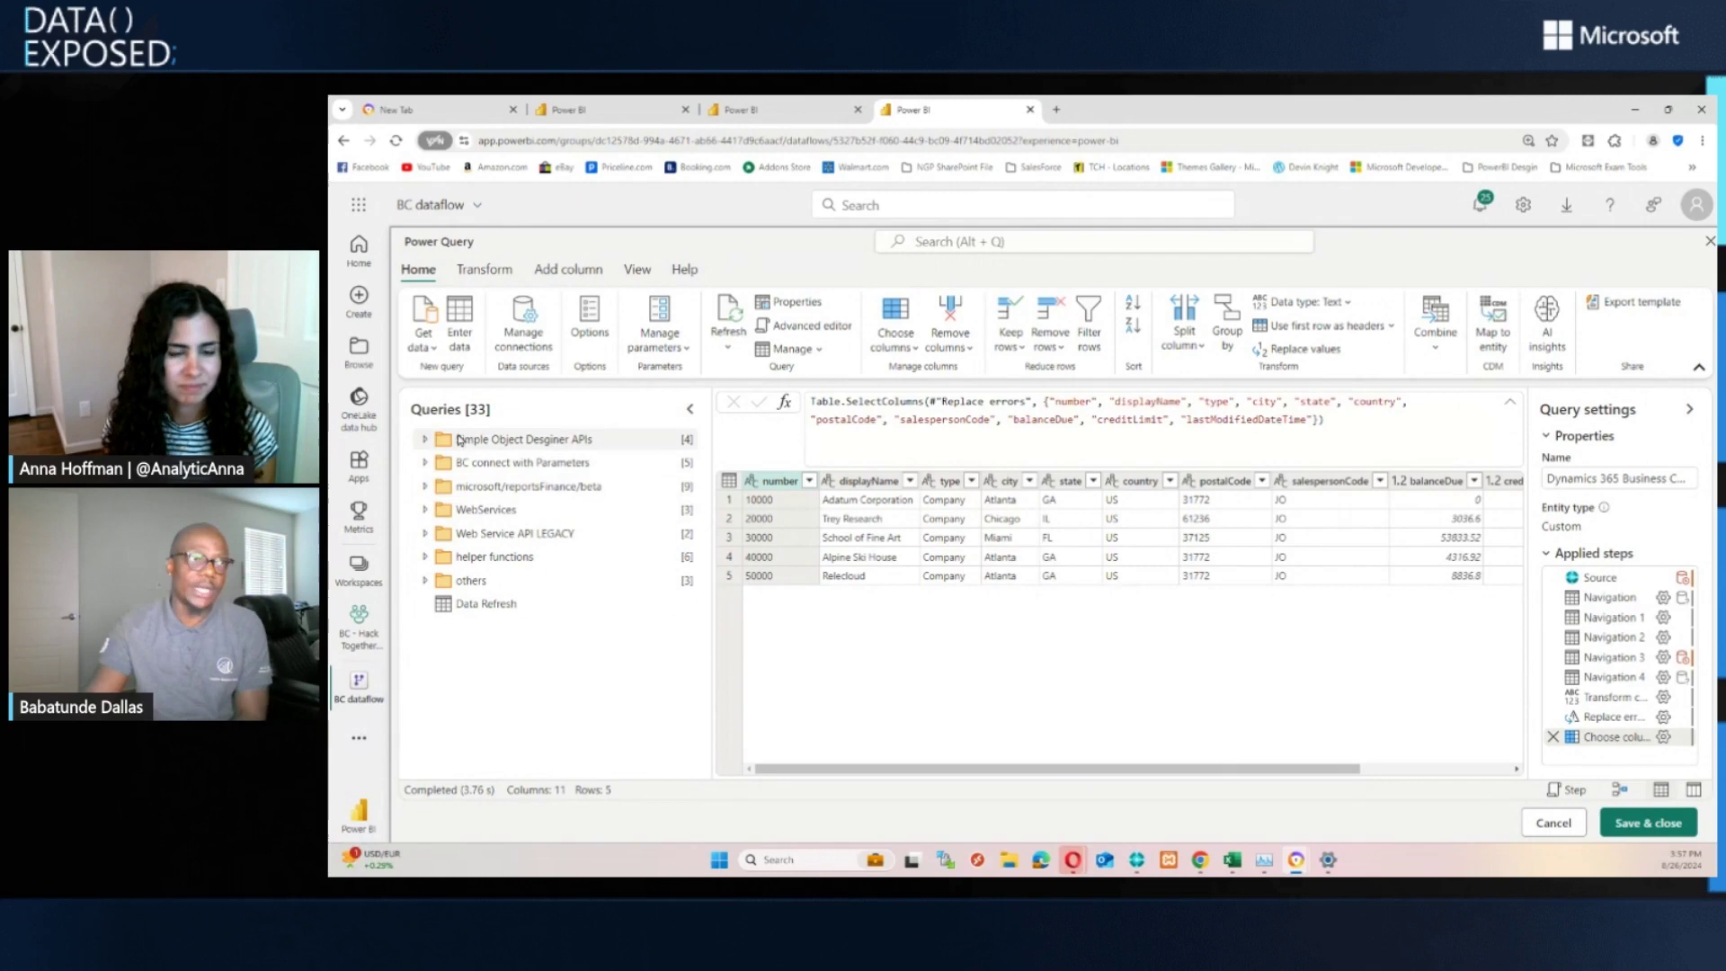
left_click(428, 440)
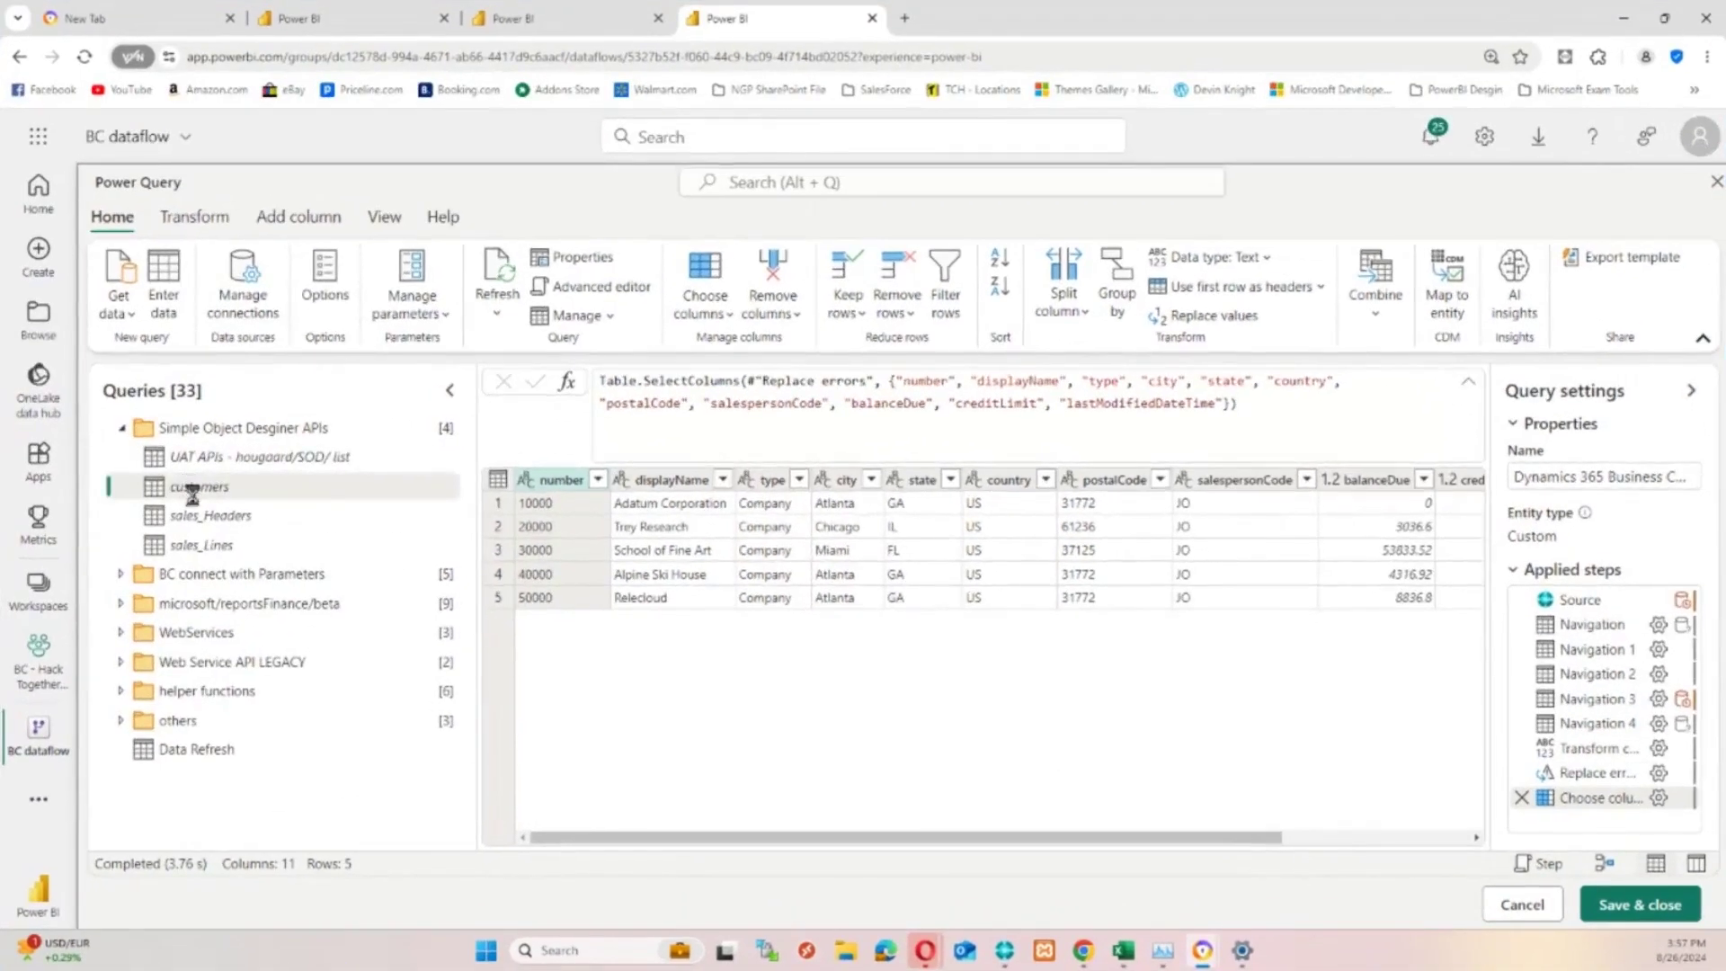
Step: Preview the customers, sales_Headers and sales_Lines queries, ending back on customers
left_click(241, 488)
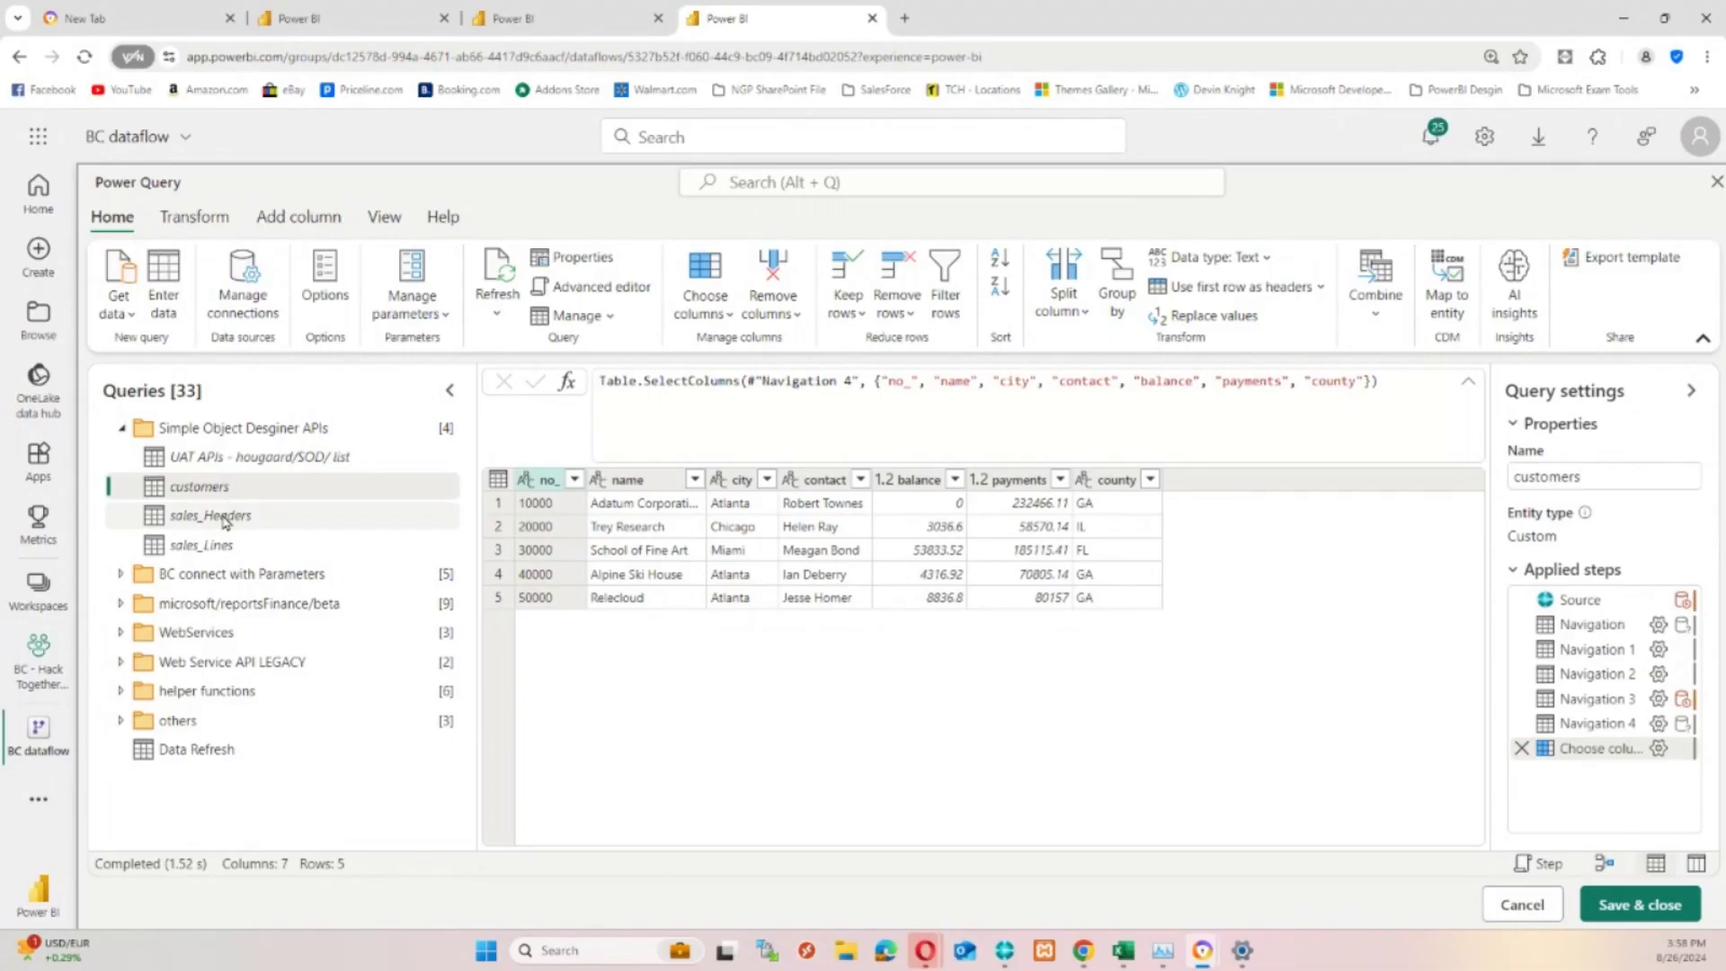
left_click(223, 516)
left_click(205, 545)
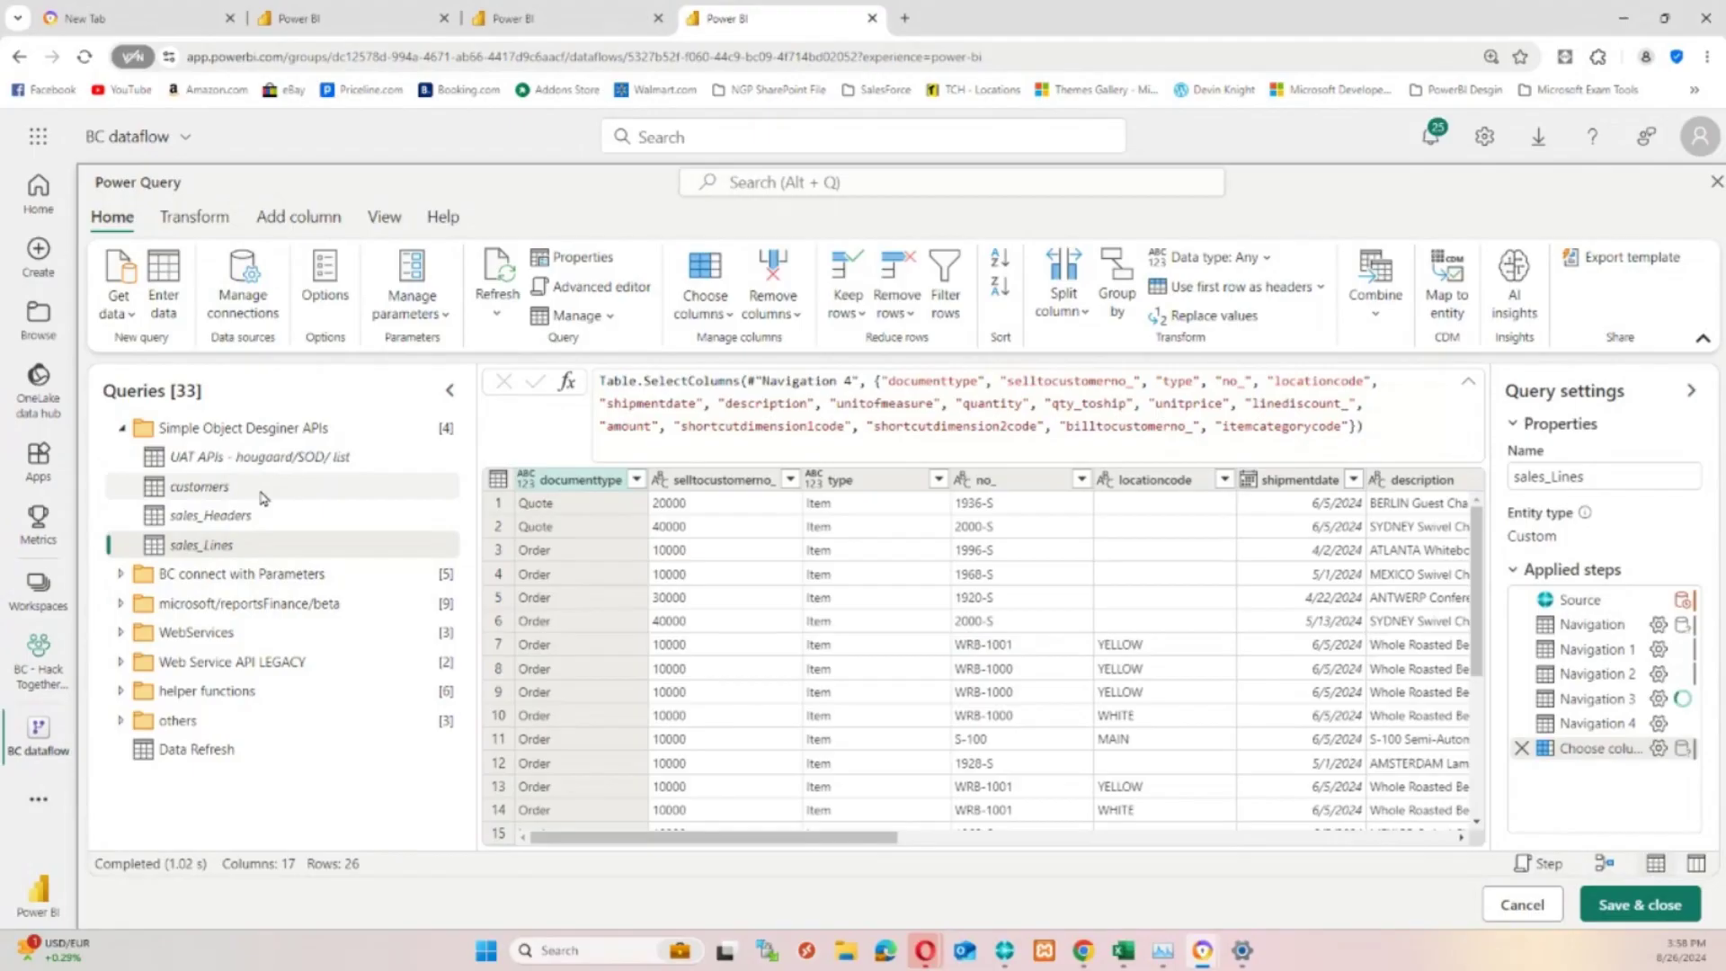
left_click(199, 486)
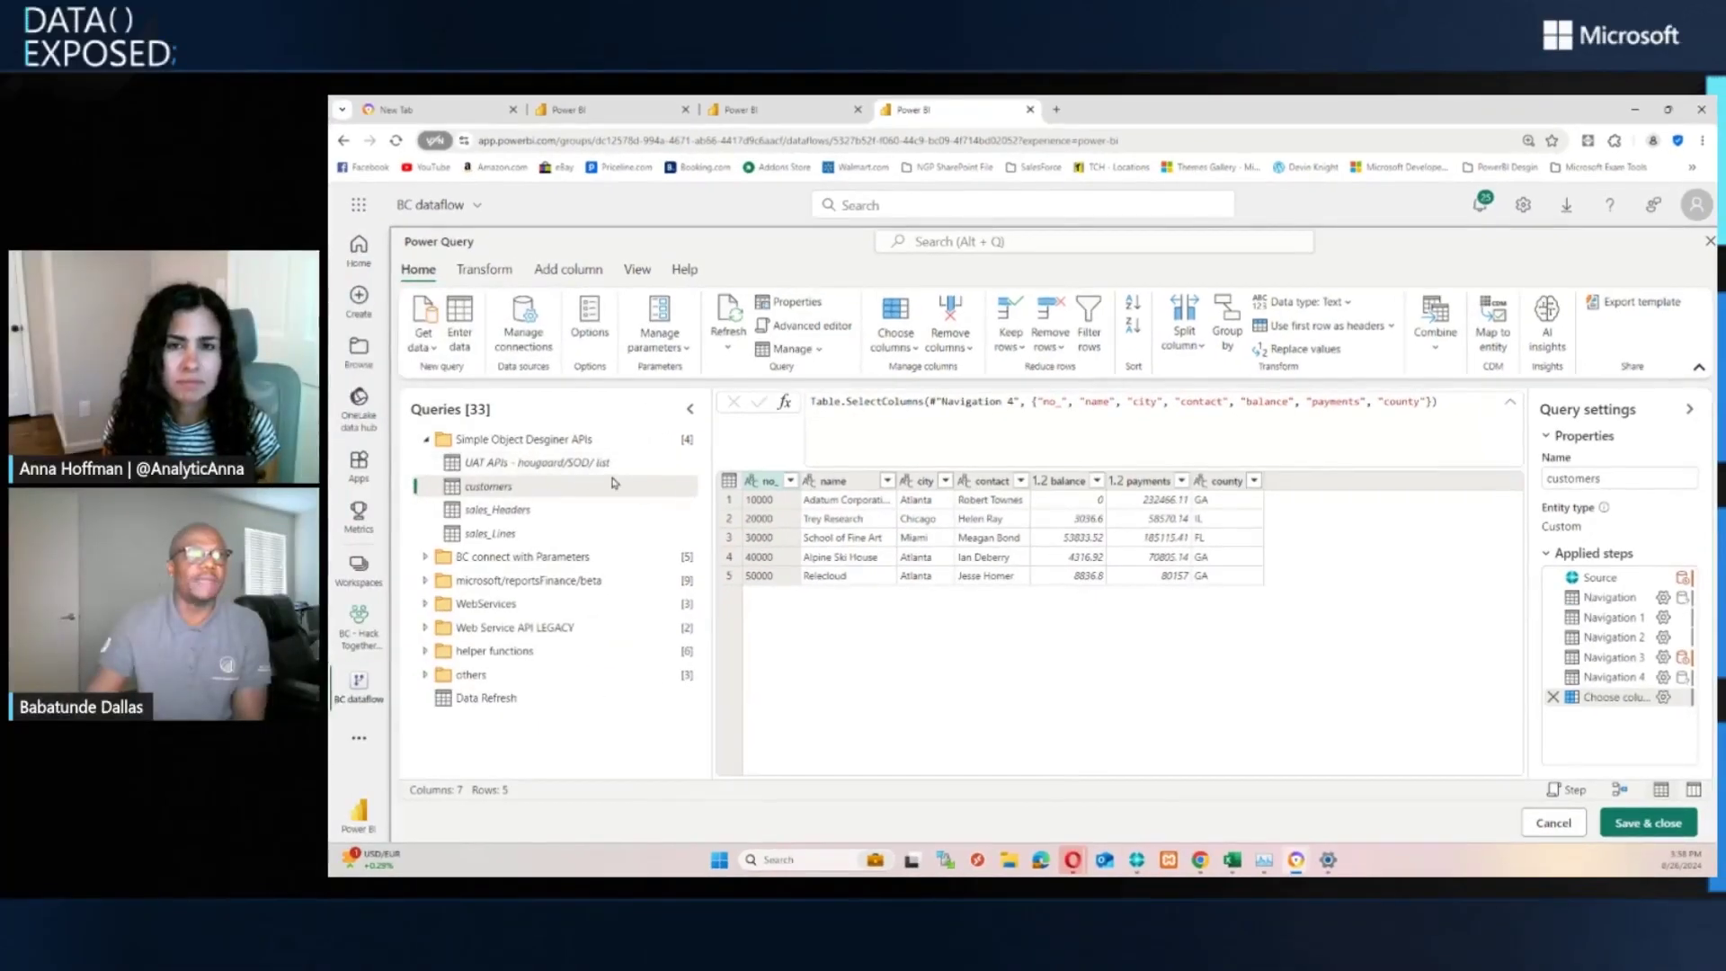
Step: Expand BC connect with Parameters and view the Company, Tenant and Environment parameters
left_click(426, 438)
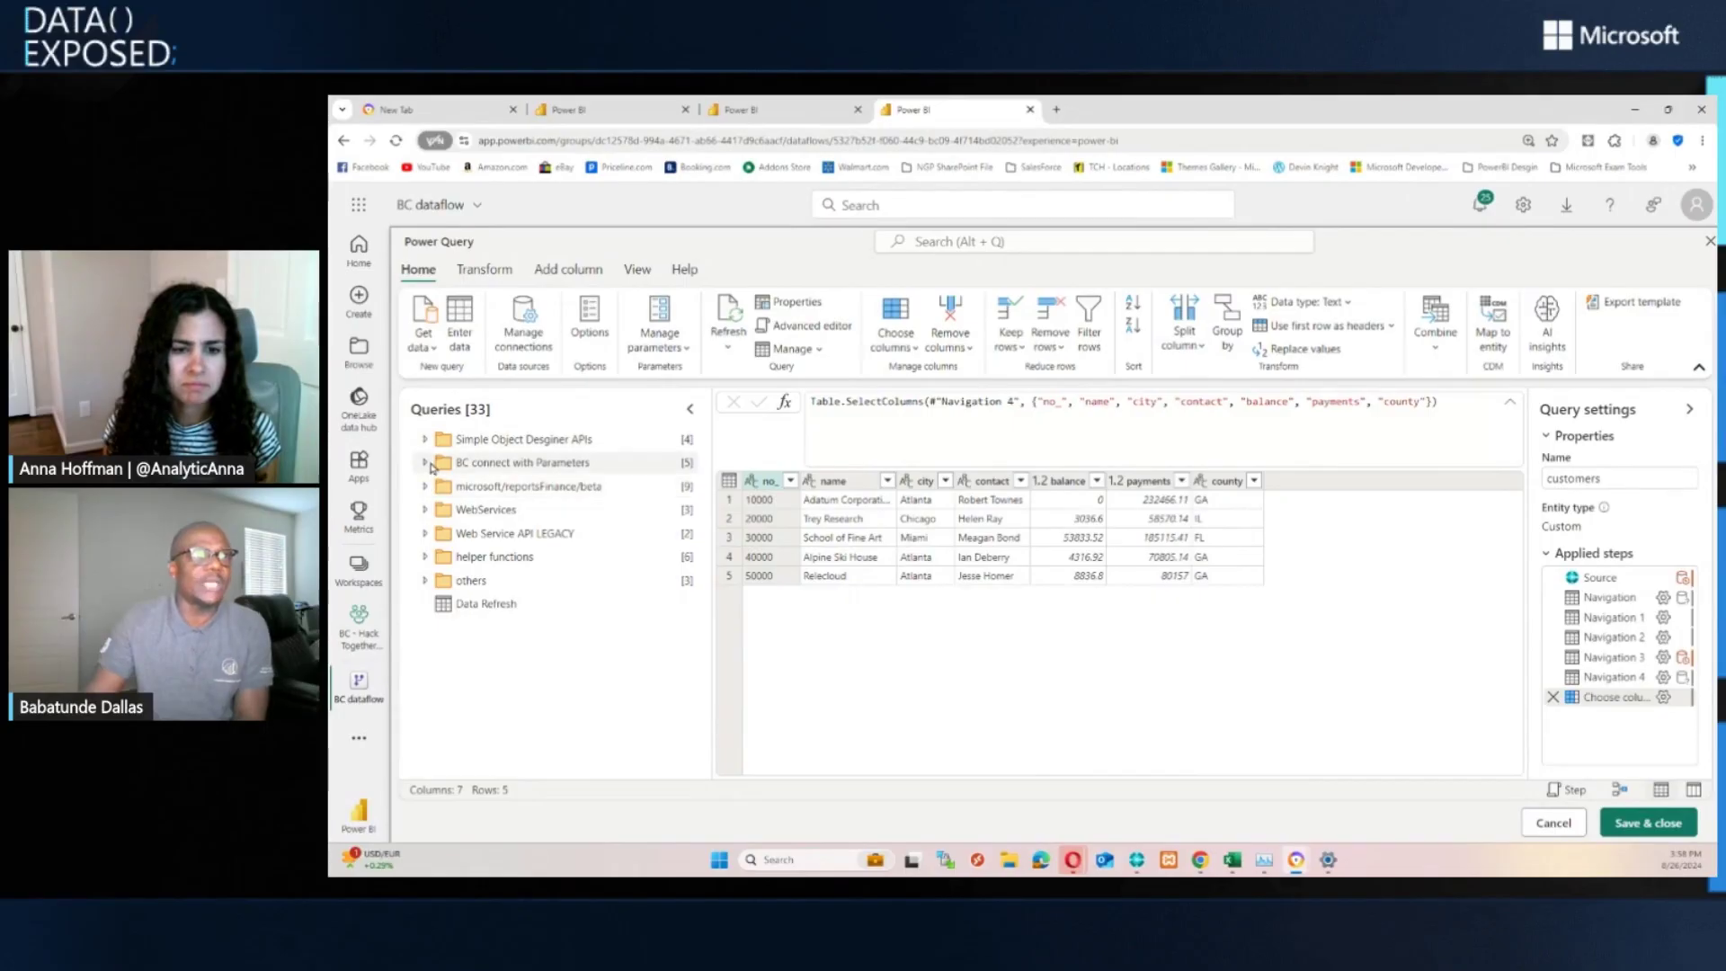
left_click(428, 462)
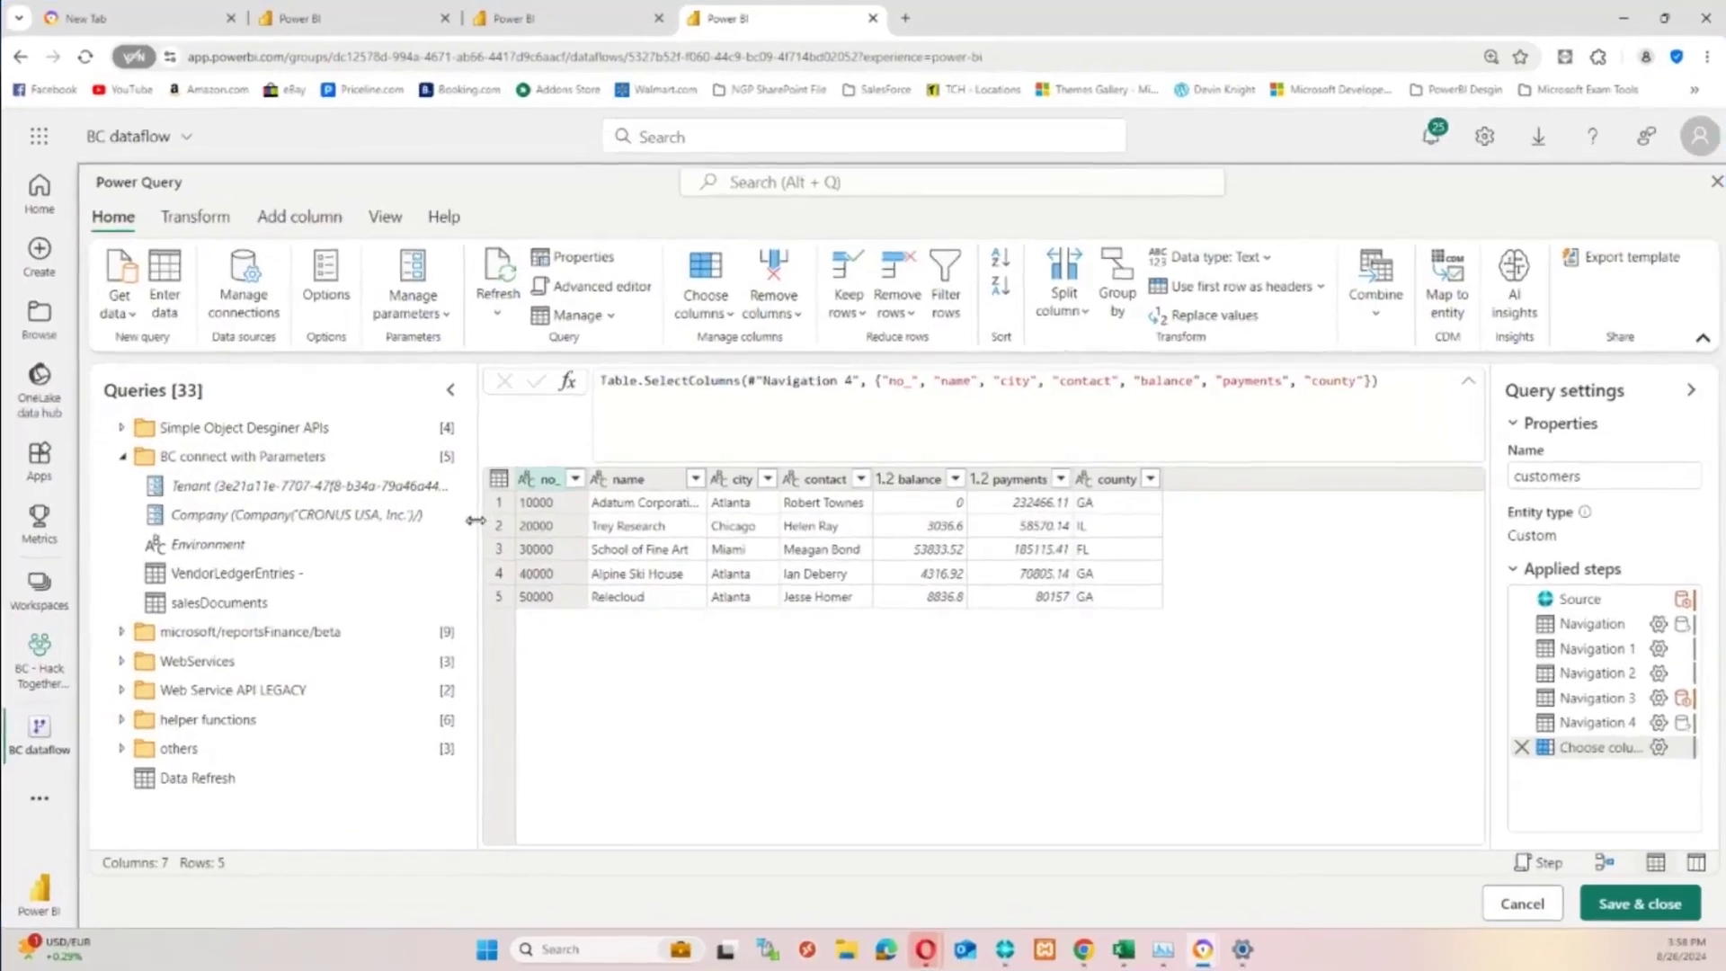
left_click_drag(475, 521, 505, 521)
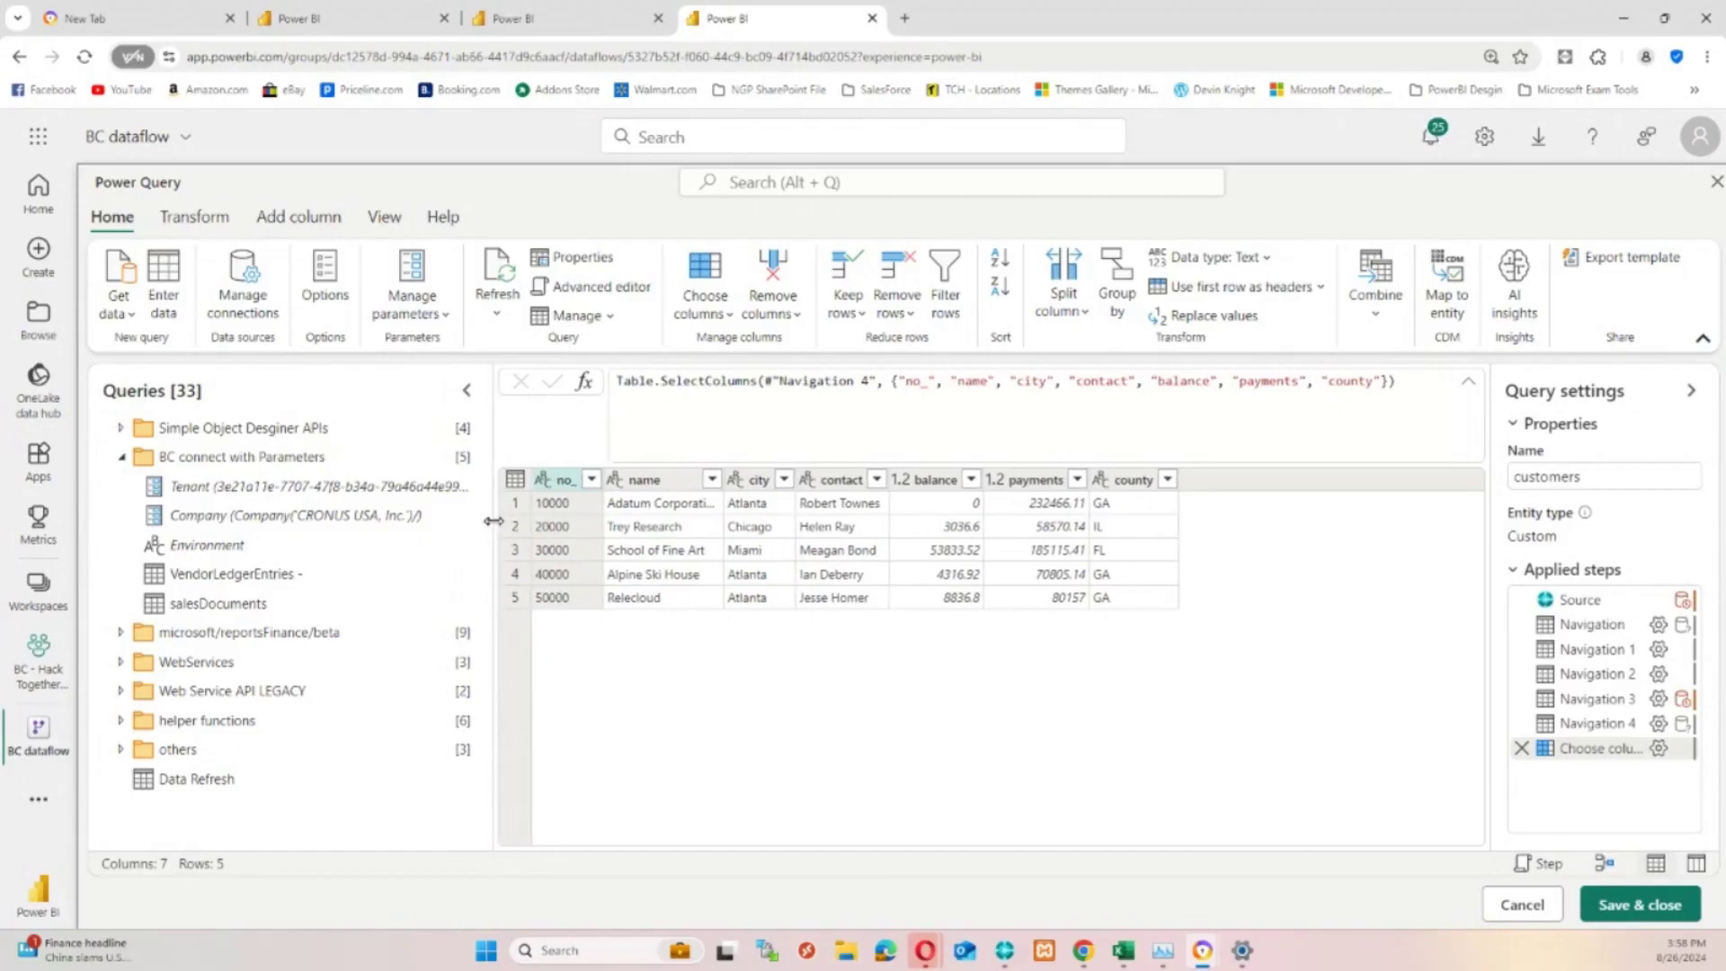
left_click(283, 516)
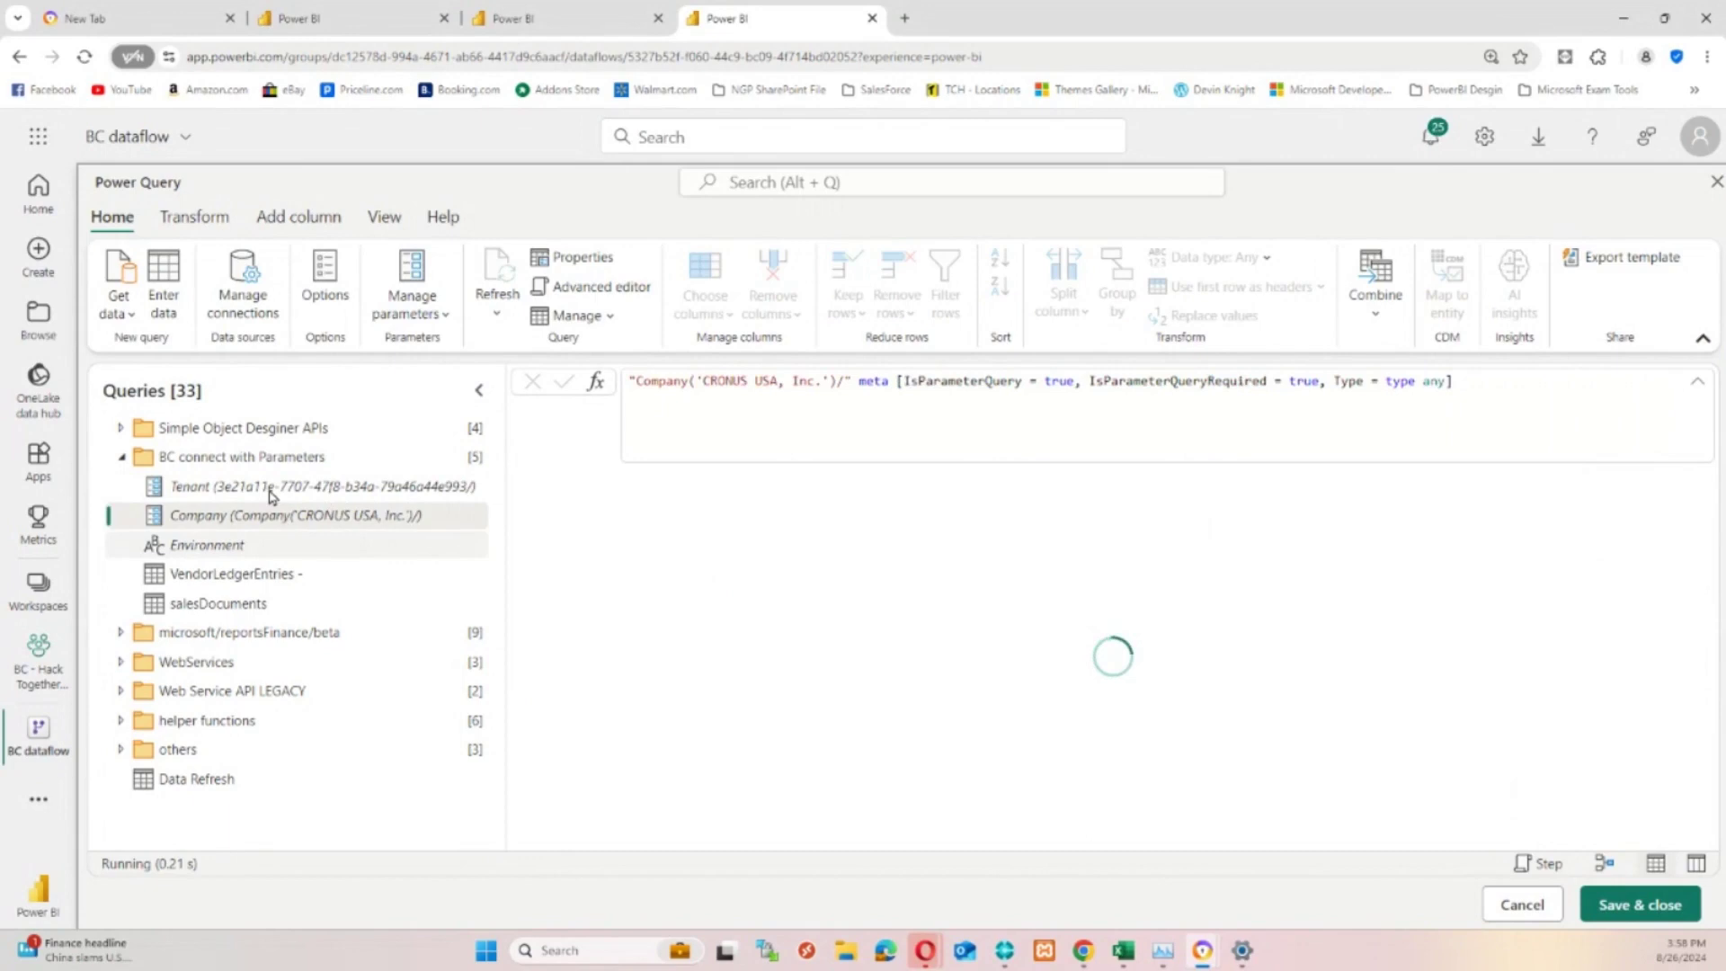
left_click(270, 488)
left_click(205, 545)
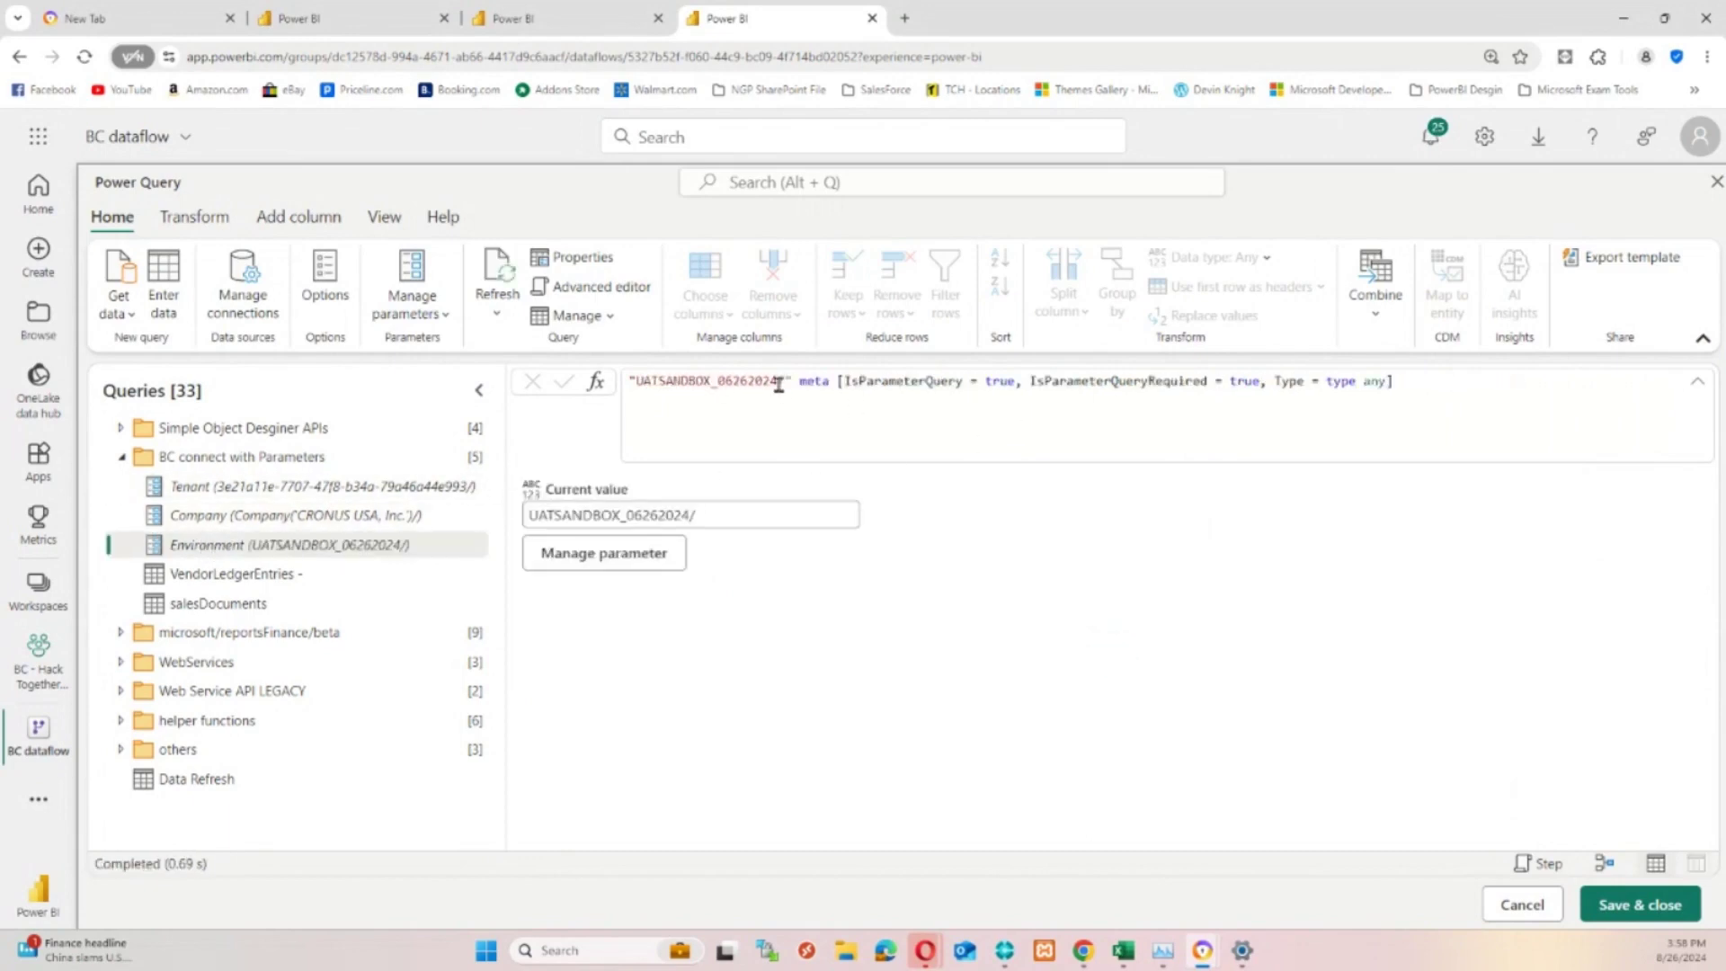
Step: Replace the Environment current value UATSANDBOX_06262024/ with PRODUCTIONCOPY_05242024/
left_click_drag(778, 381, 630, 383)
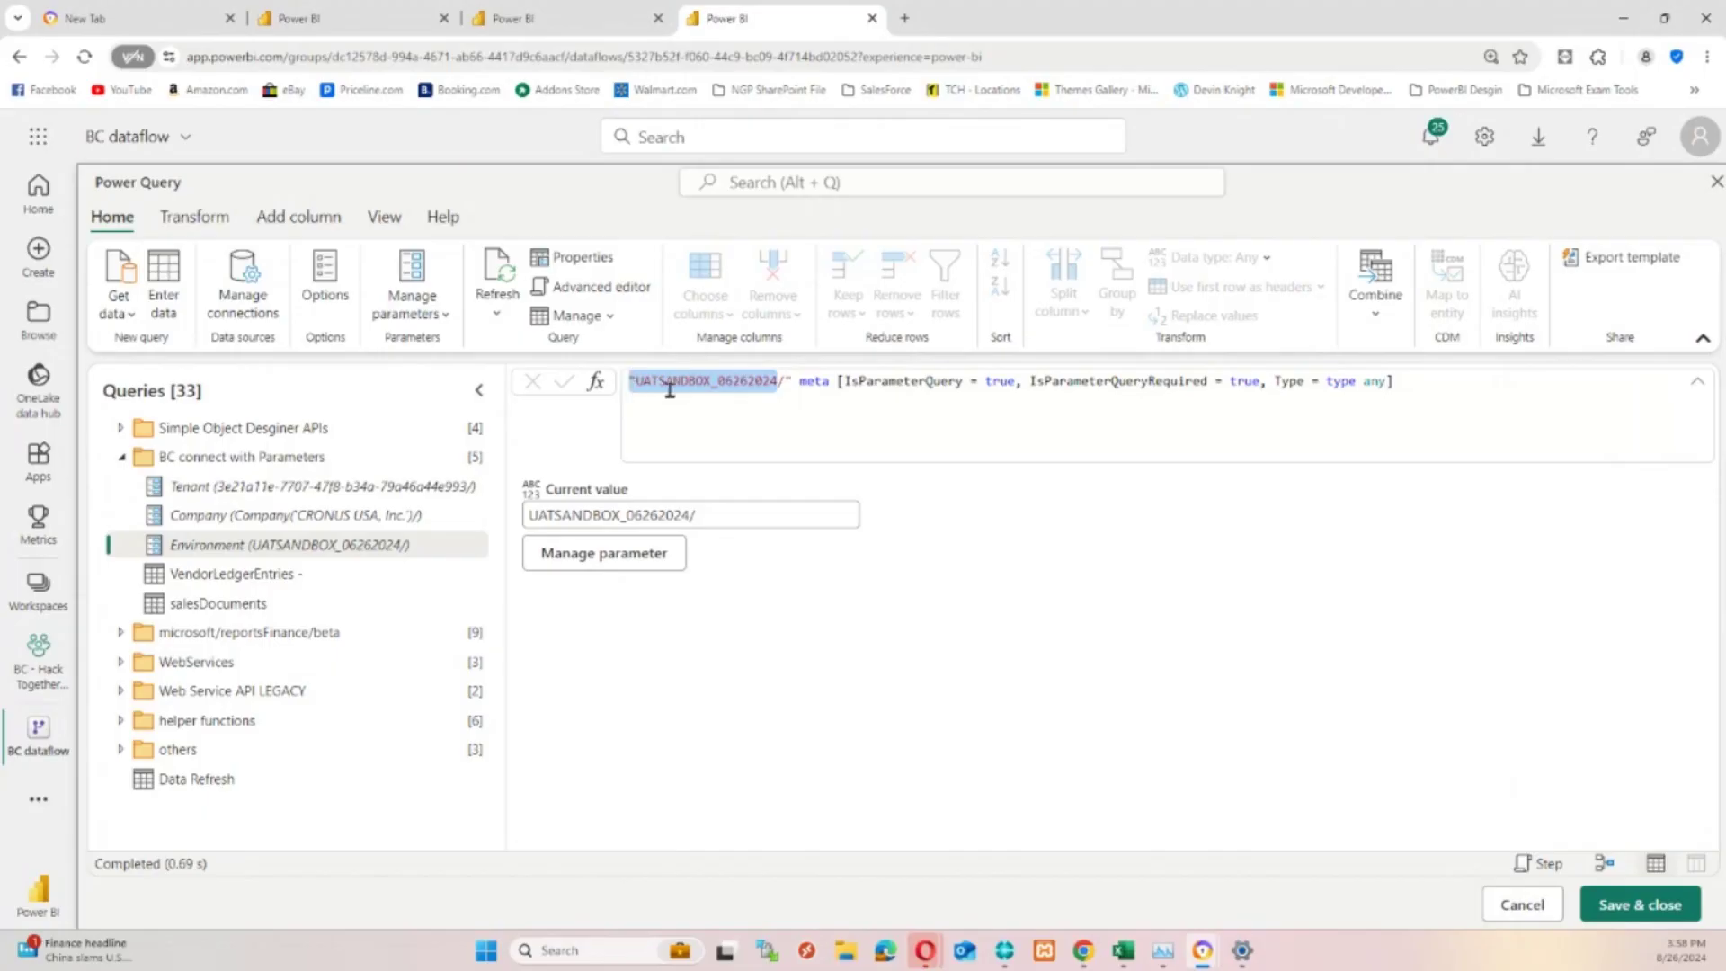
left_click(639, 385)
left_click_drag(637, 386, 780, 384)
key("alt+Tab")
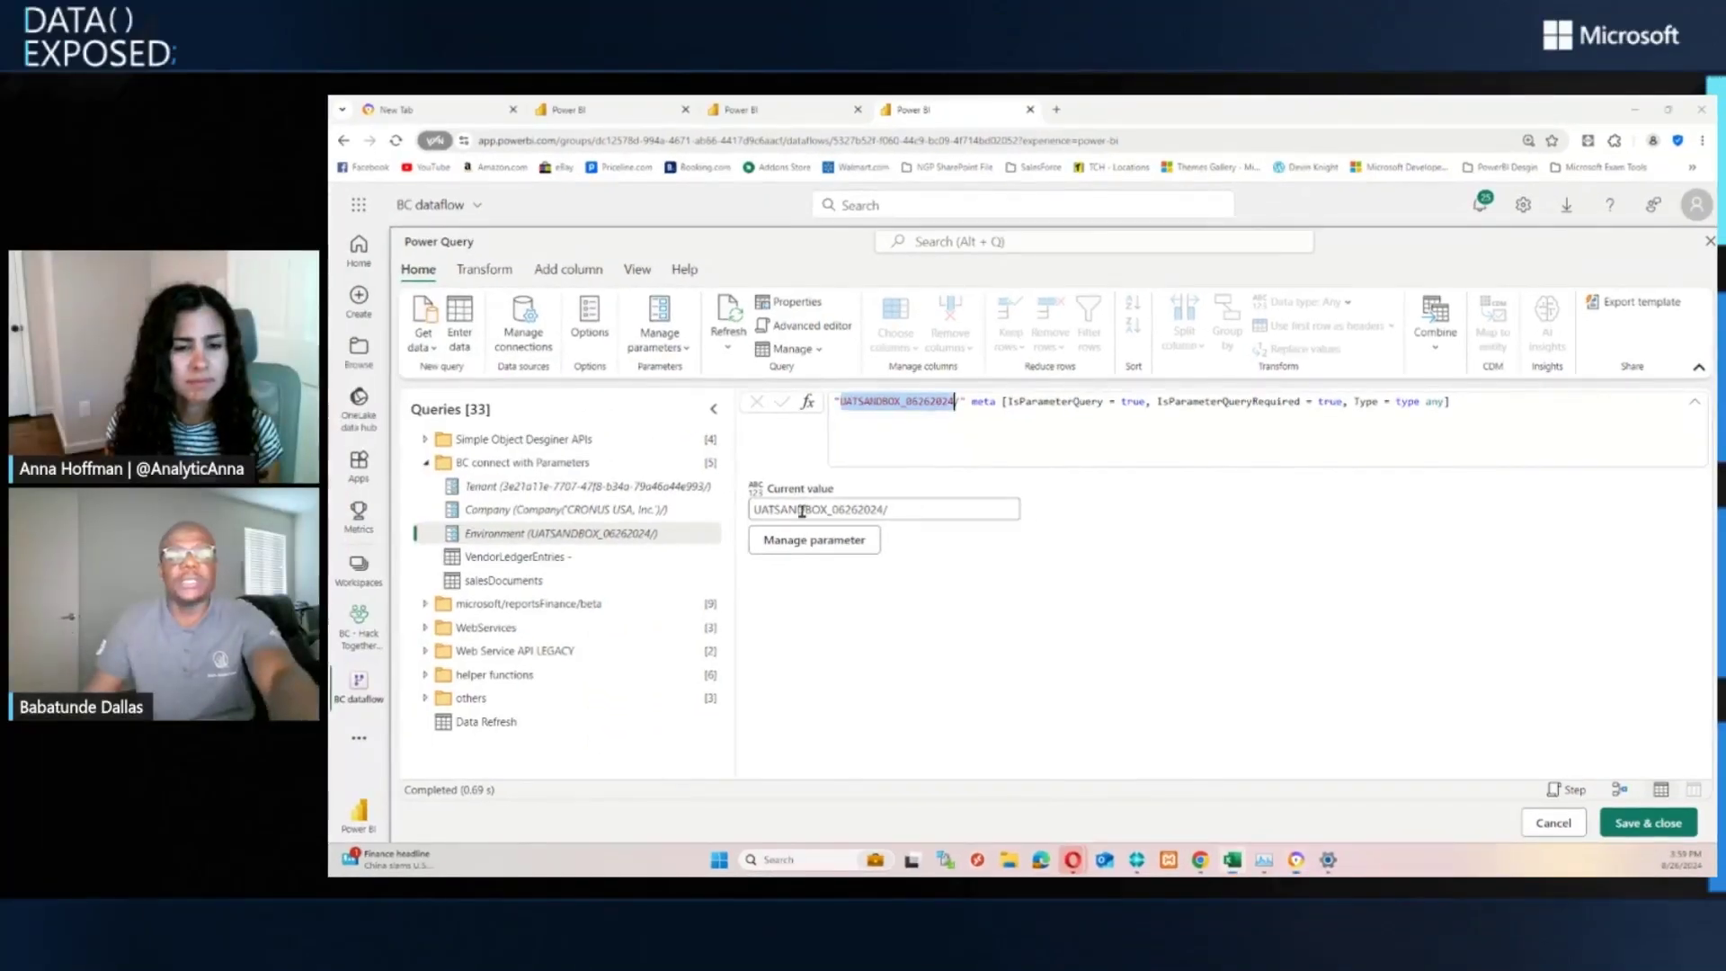
left_click(802, 510)
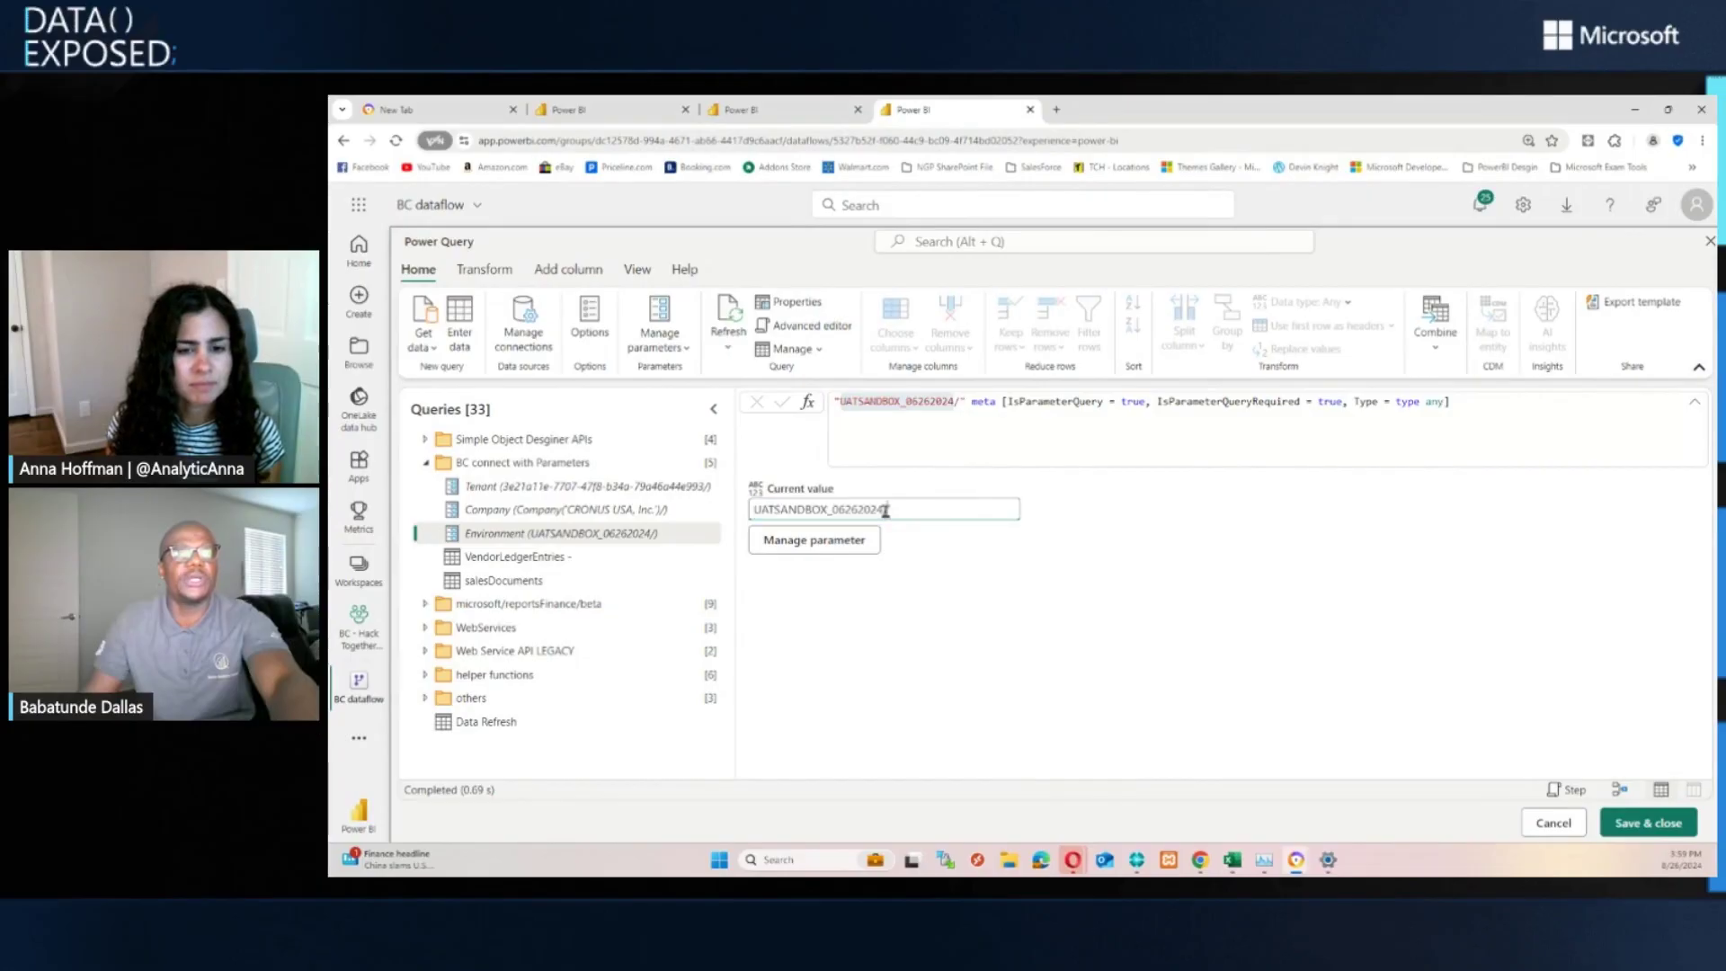
left_click_drag(884, 511, 753, 509)
type("PRODUCTIONCOPY_05242024/")
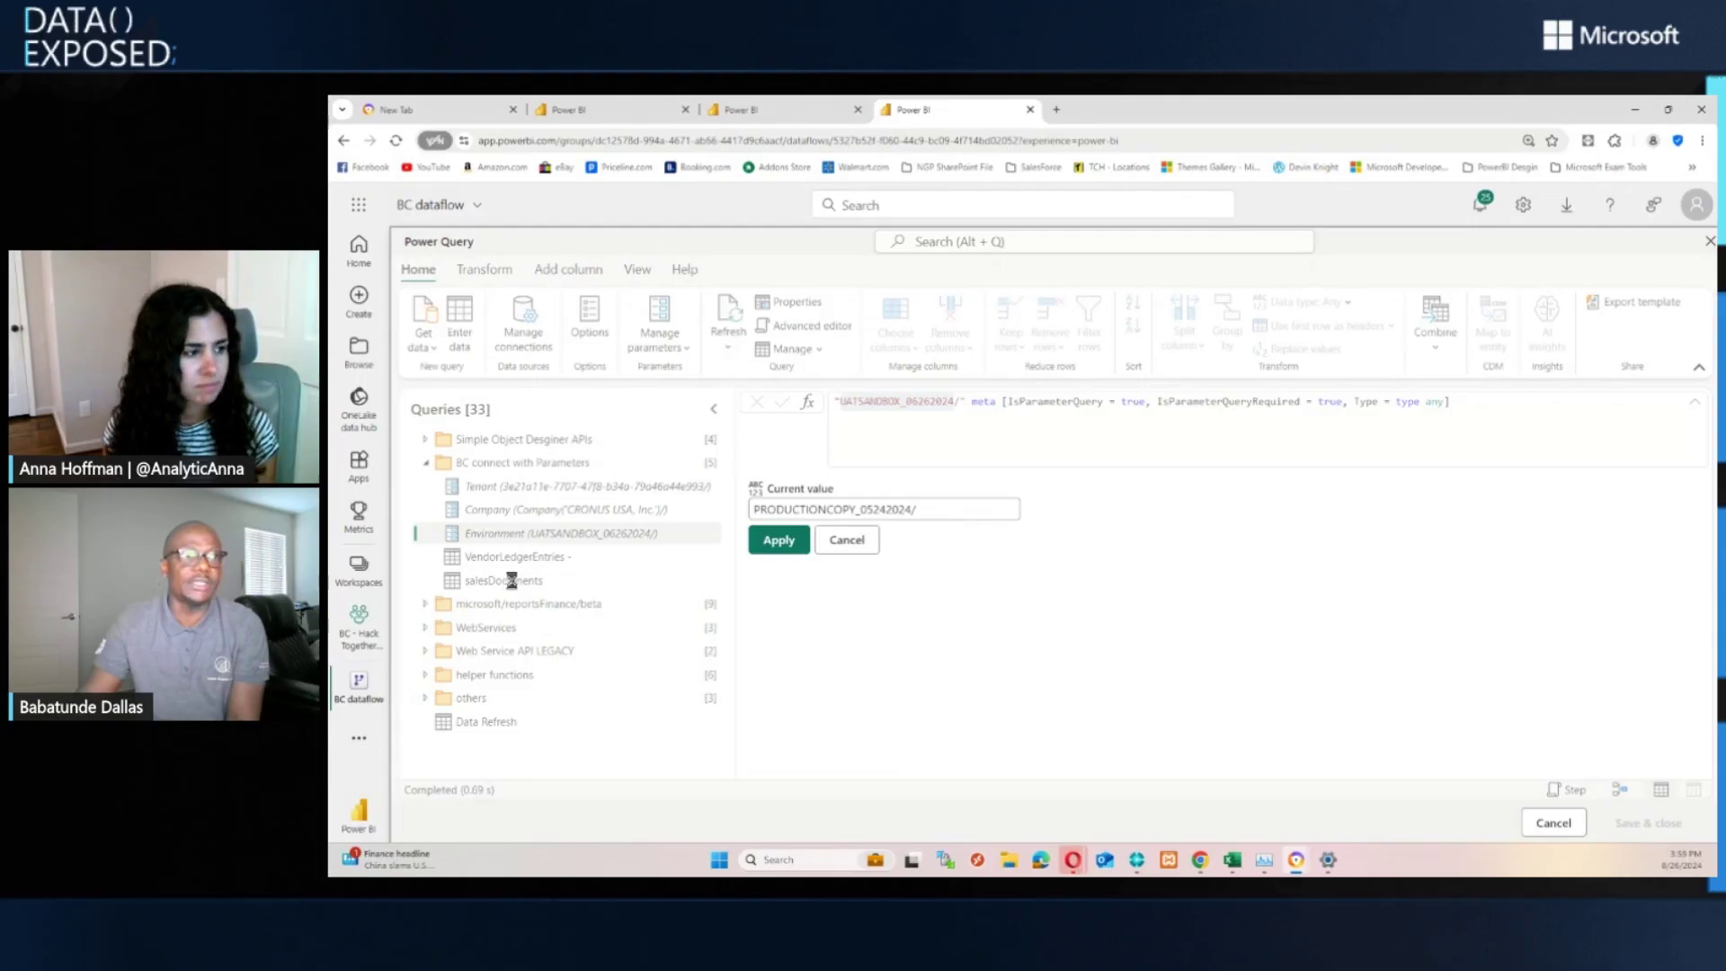
Step: Apply the PRODUCTIONCOPY_05242024/ Environment value and check the VendorLedgerEntries and salesDocuments previews
left_click(776, 540)
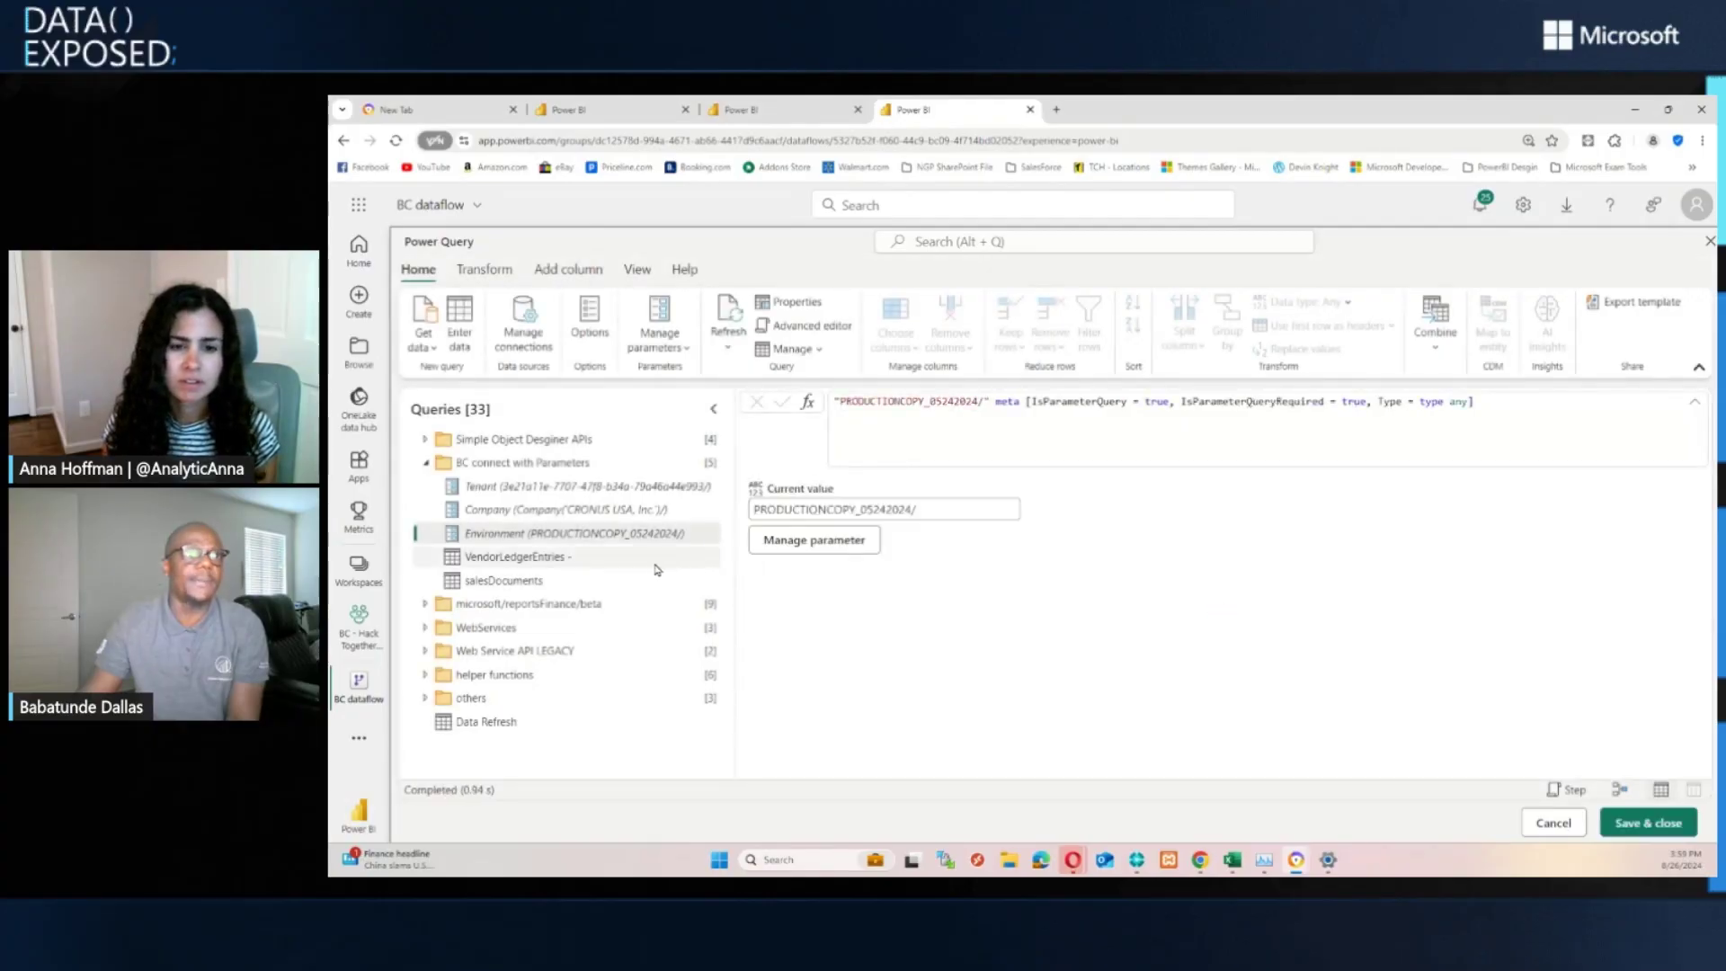
left_click(546, 558)
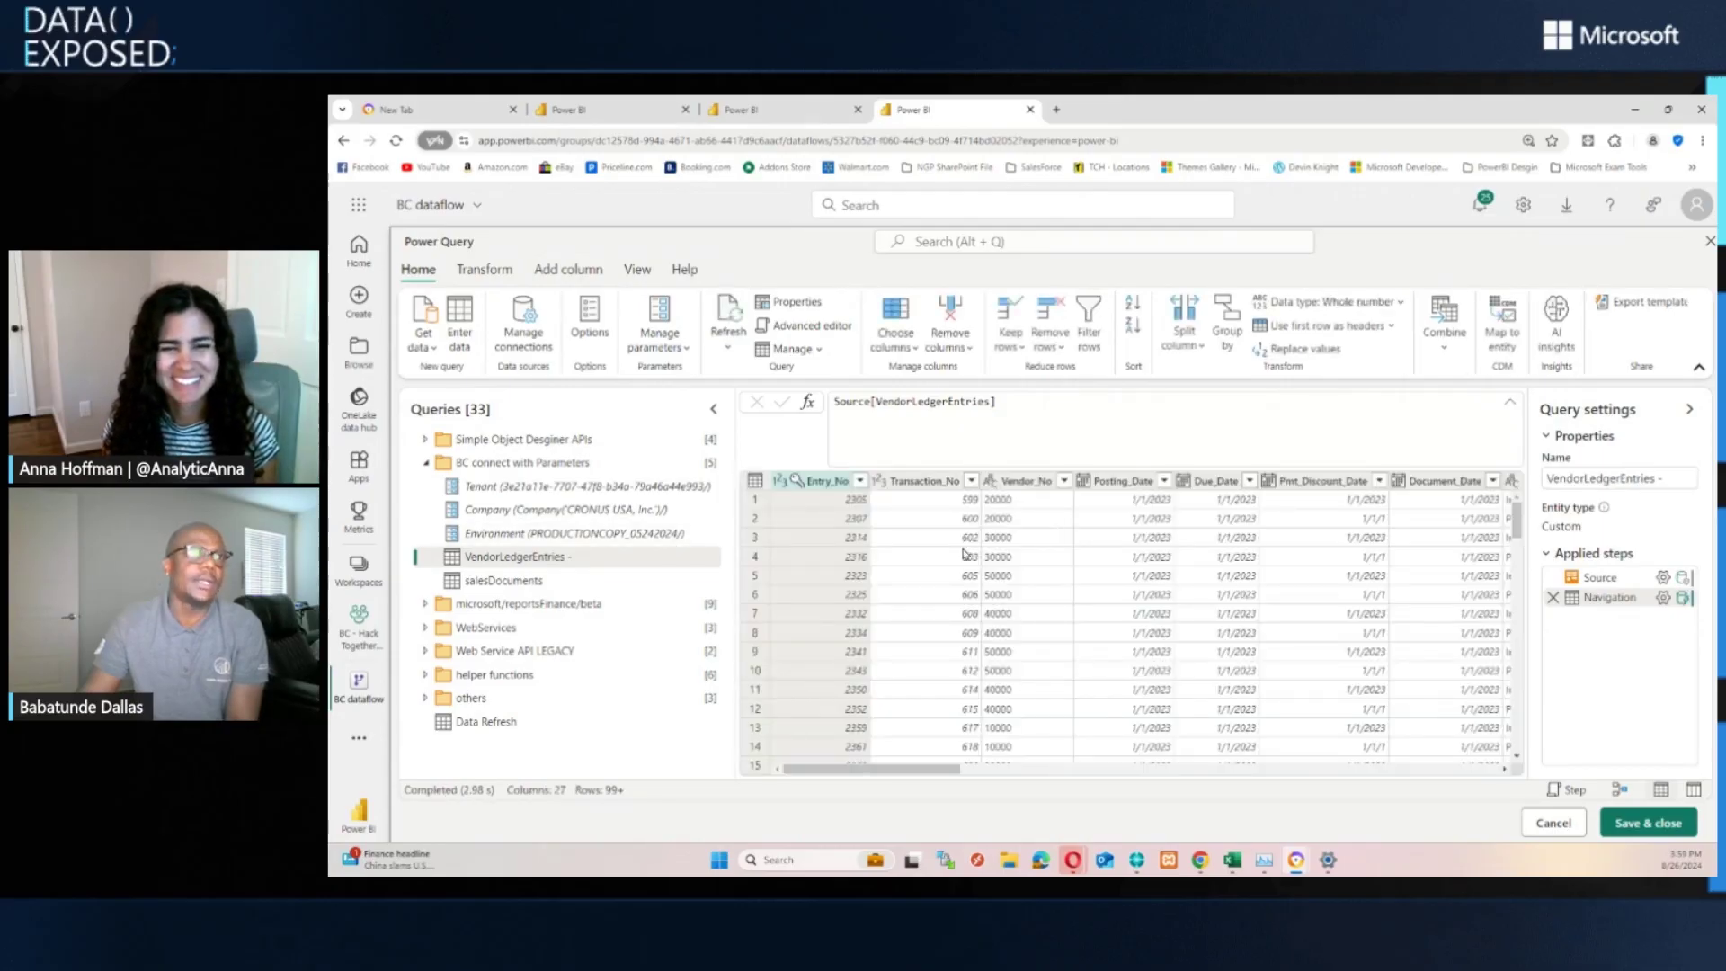
scroll(966, 554, "down", 4)
scroll(744, 553, "up", 4)
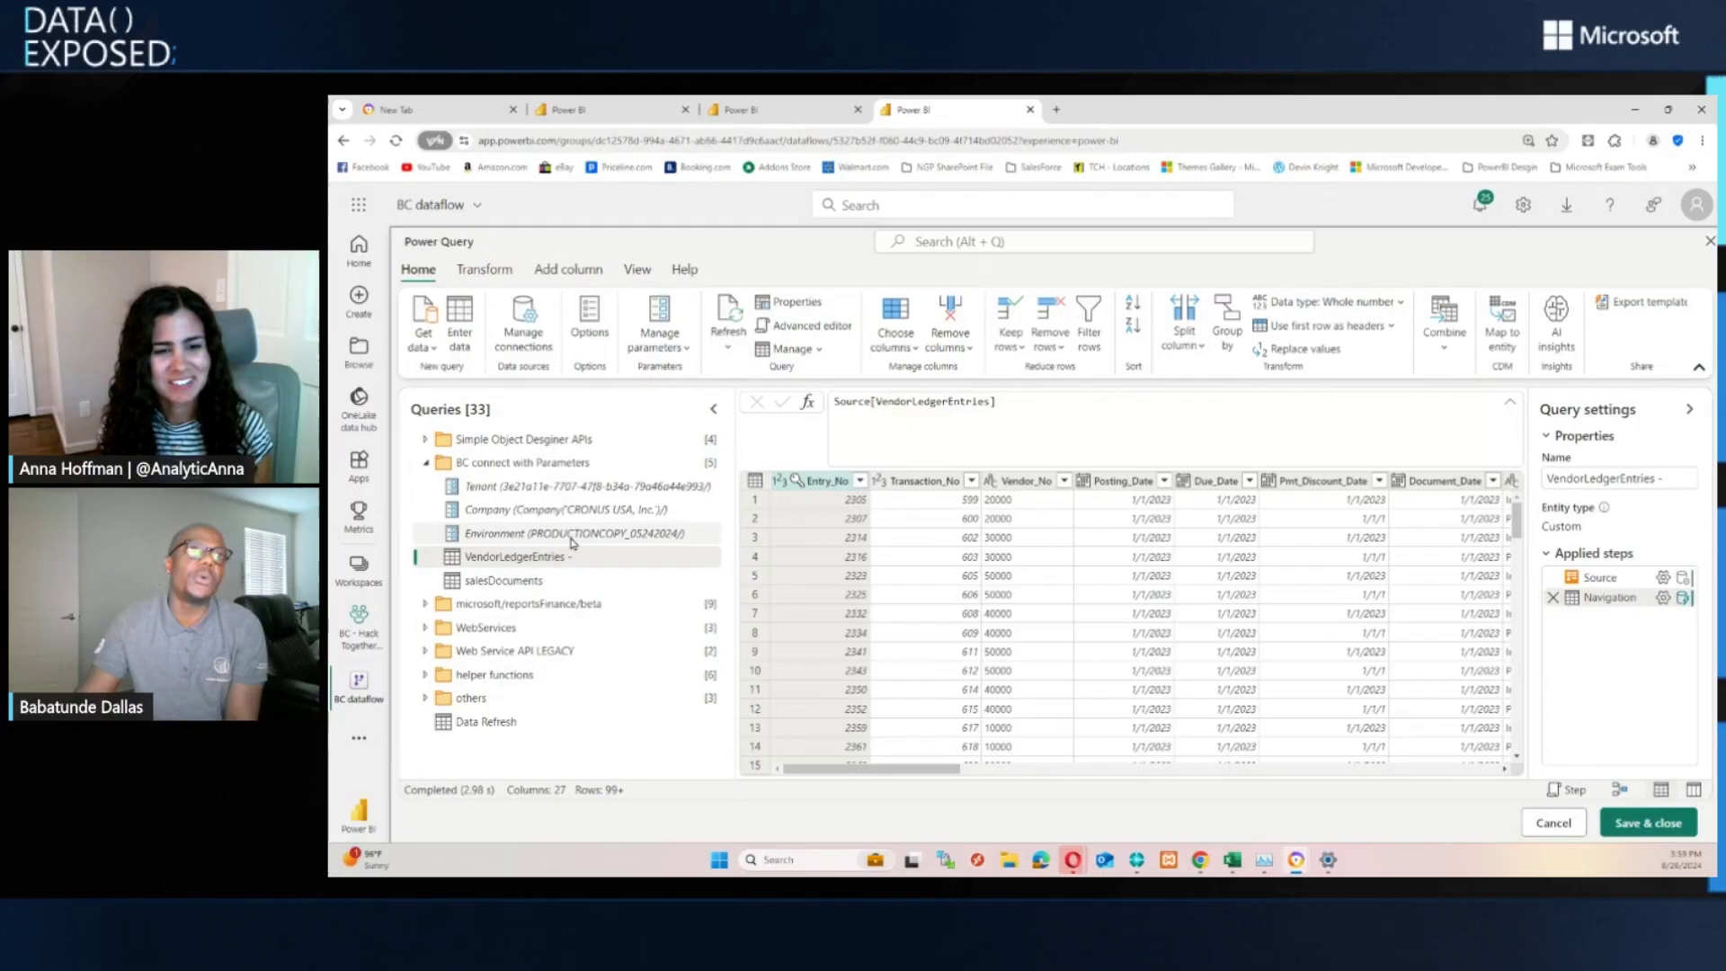
left_click(573, 534)
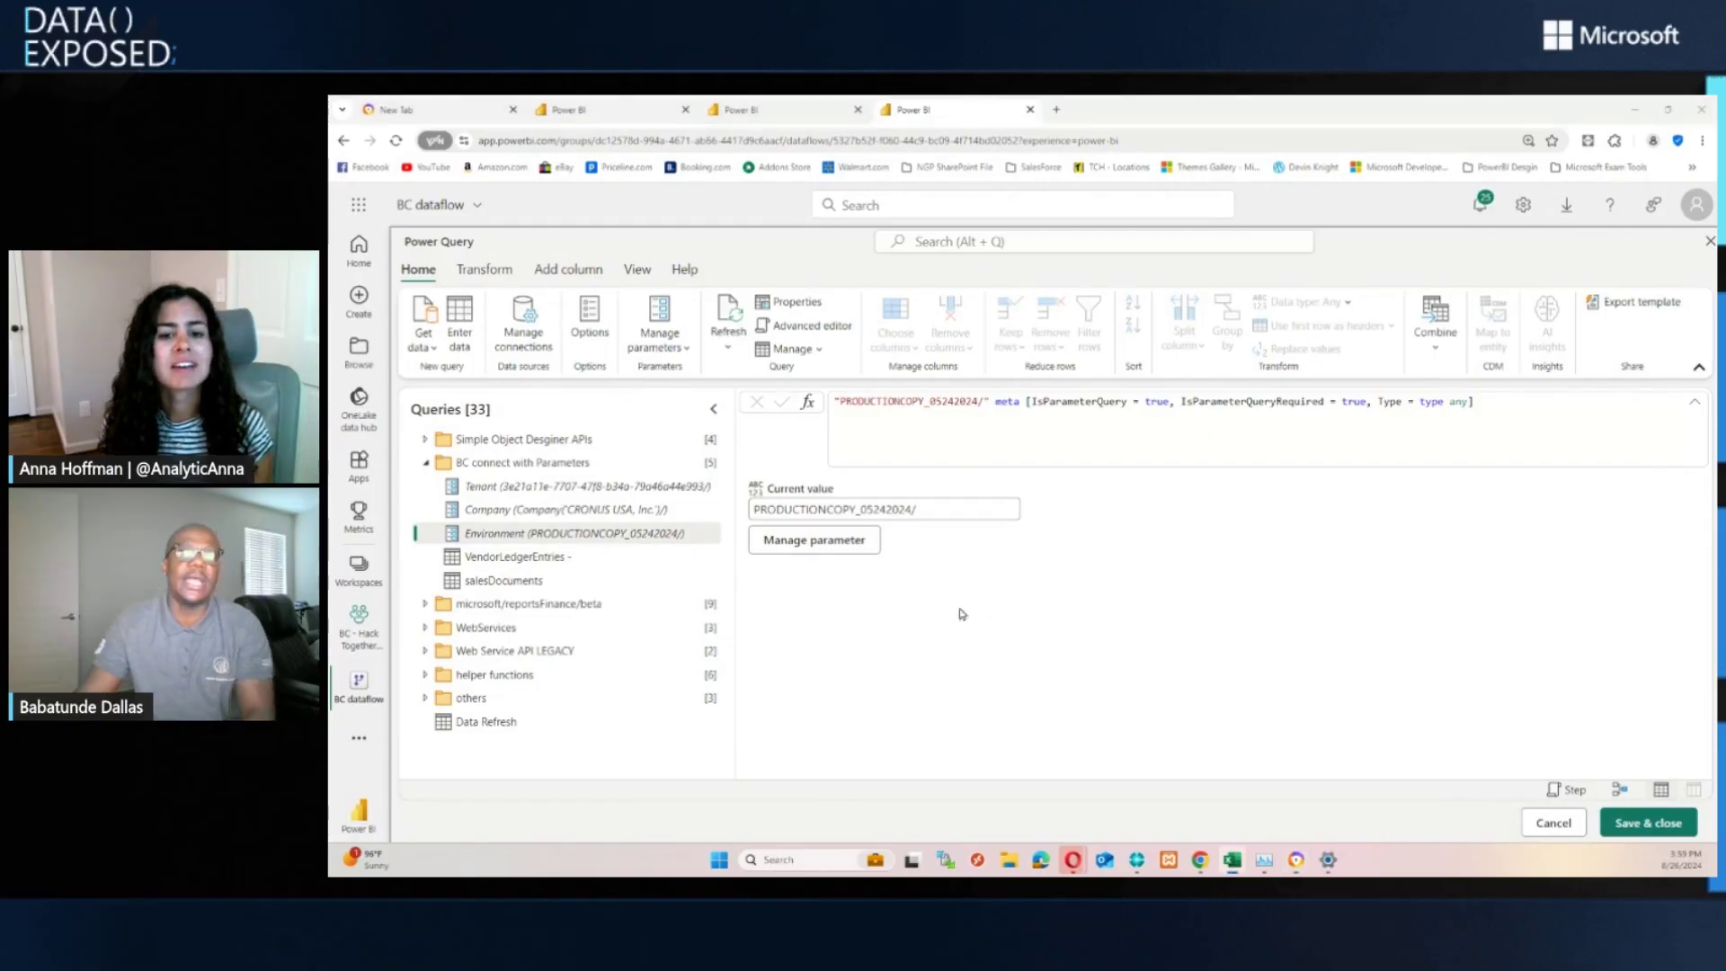
left_click_drag(915, 508, 776, 511)
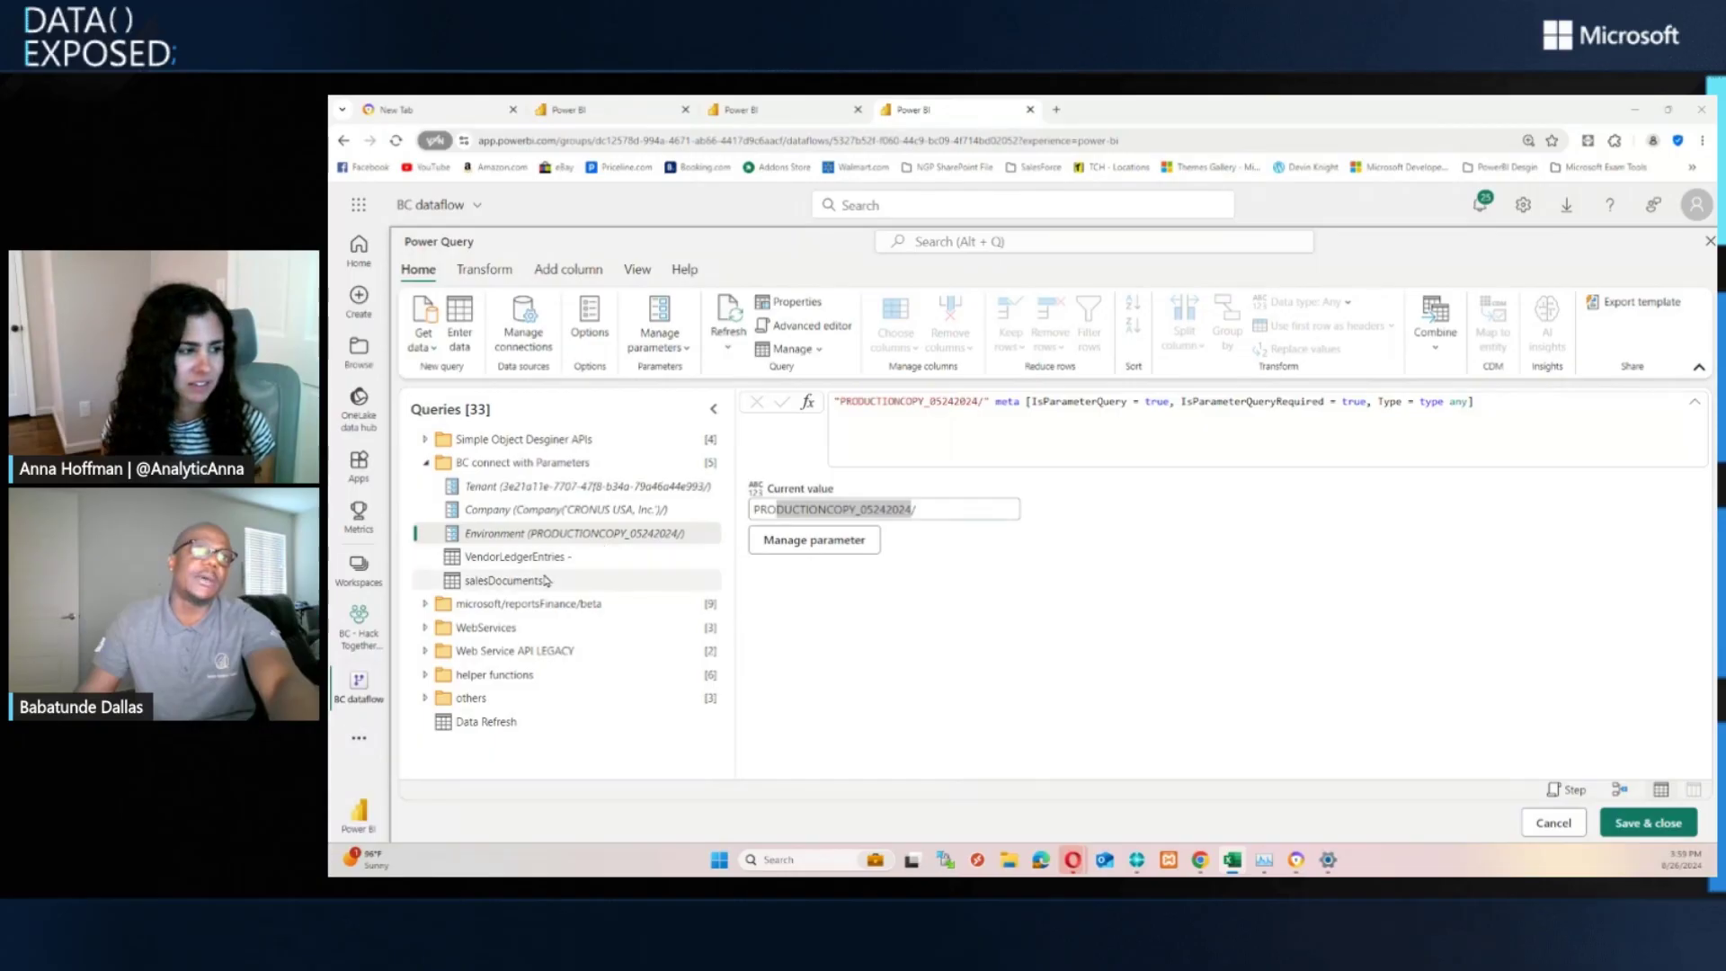
left_click(512, 579)
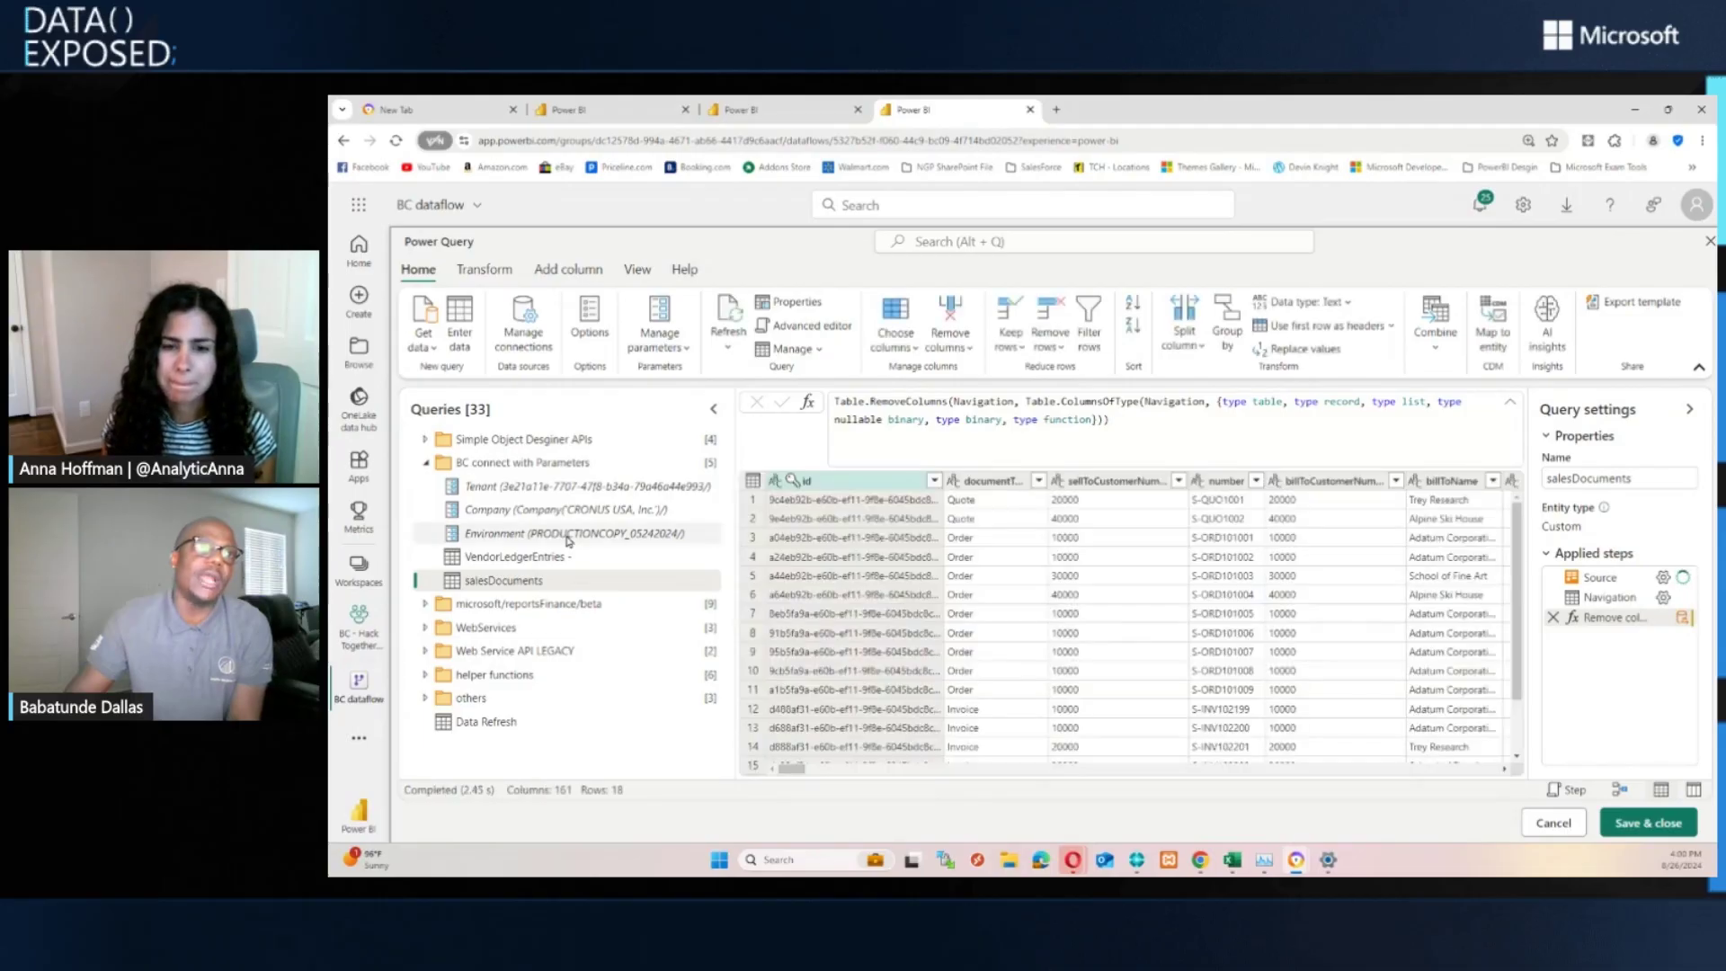
Step: Change the Environment parameter's value to PRODUCTION/ and confirm it
left_click(570, 534)
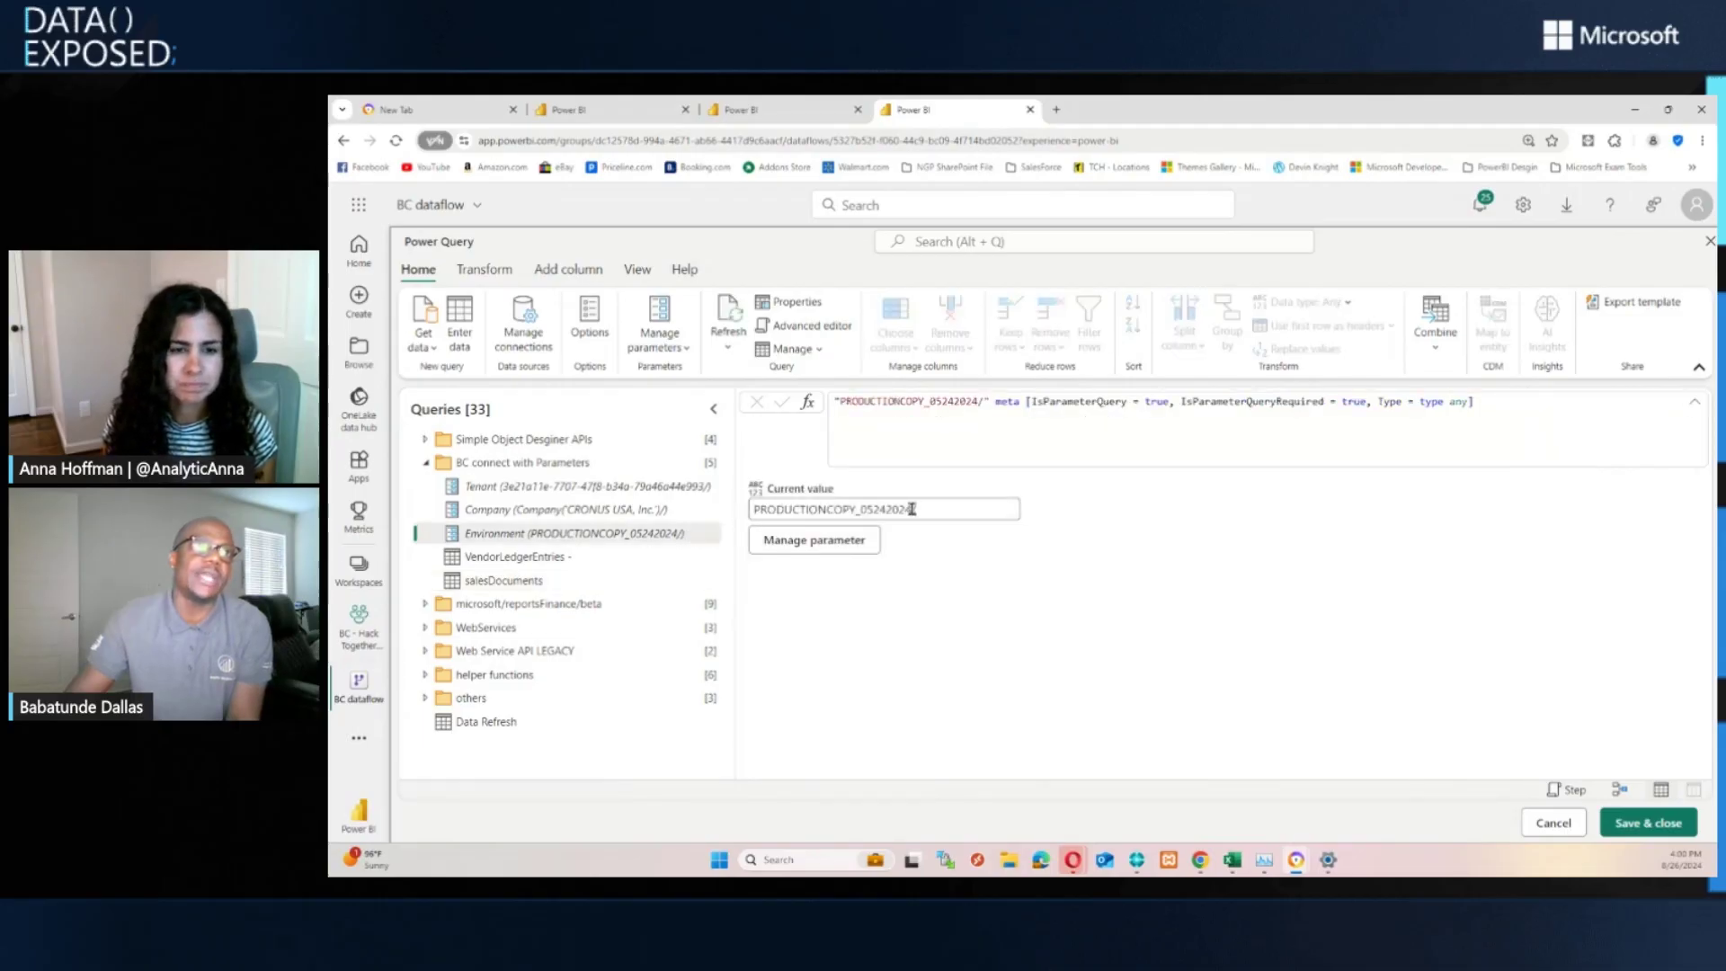
left_click_drag(912, 508, 753, 509)
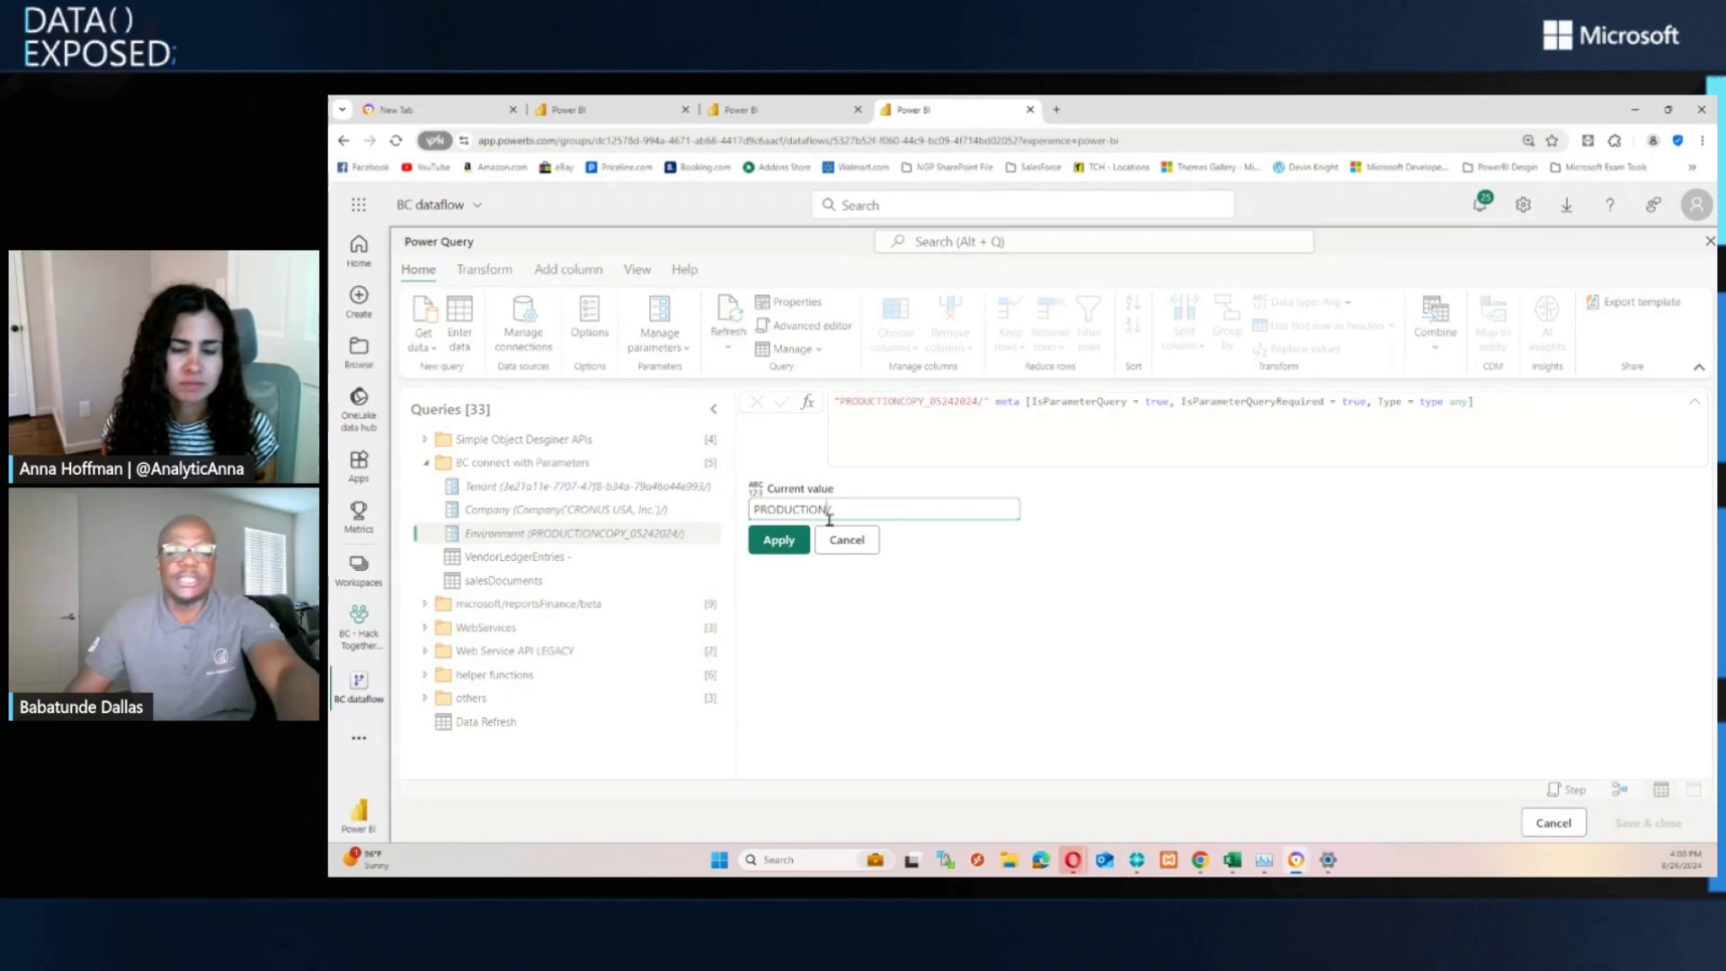
left_click(779, 540)
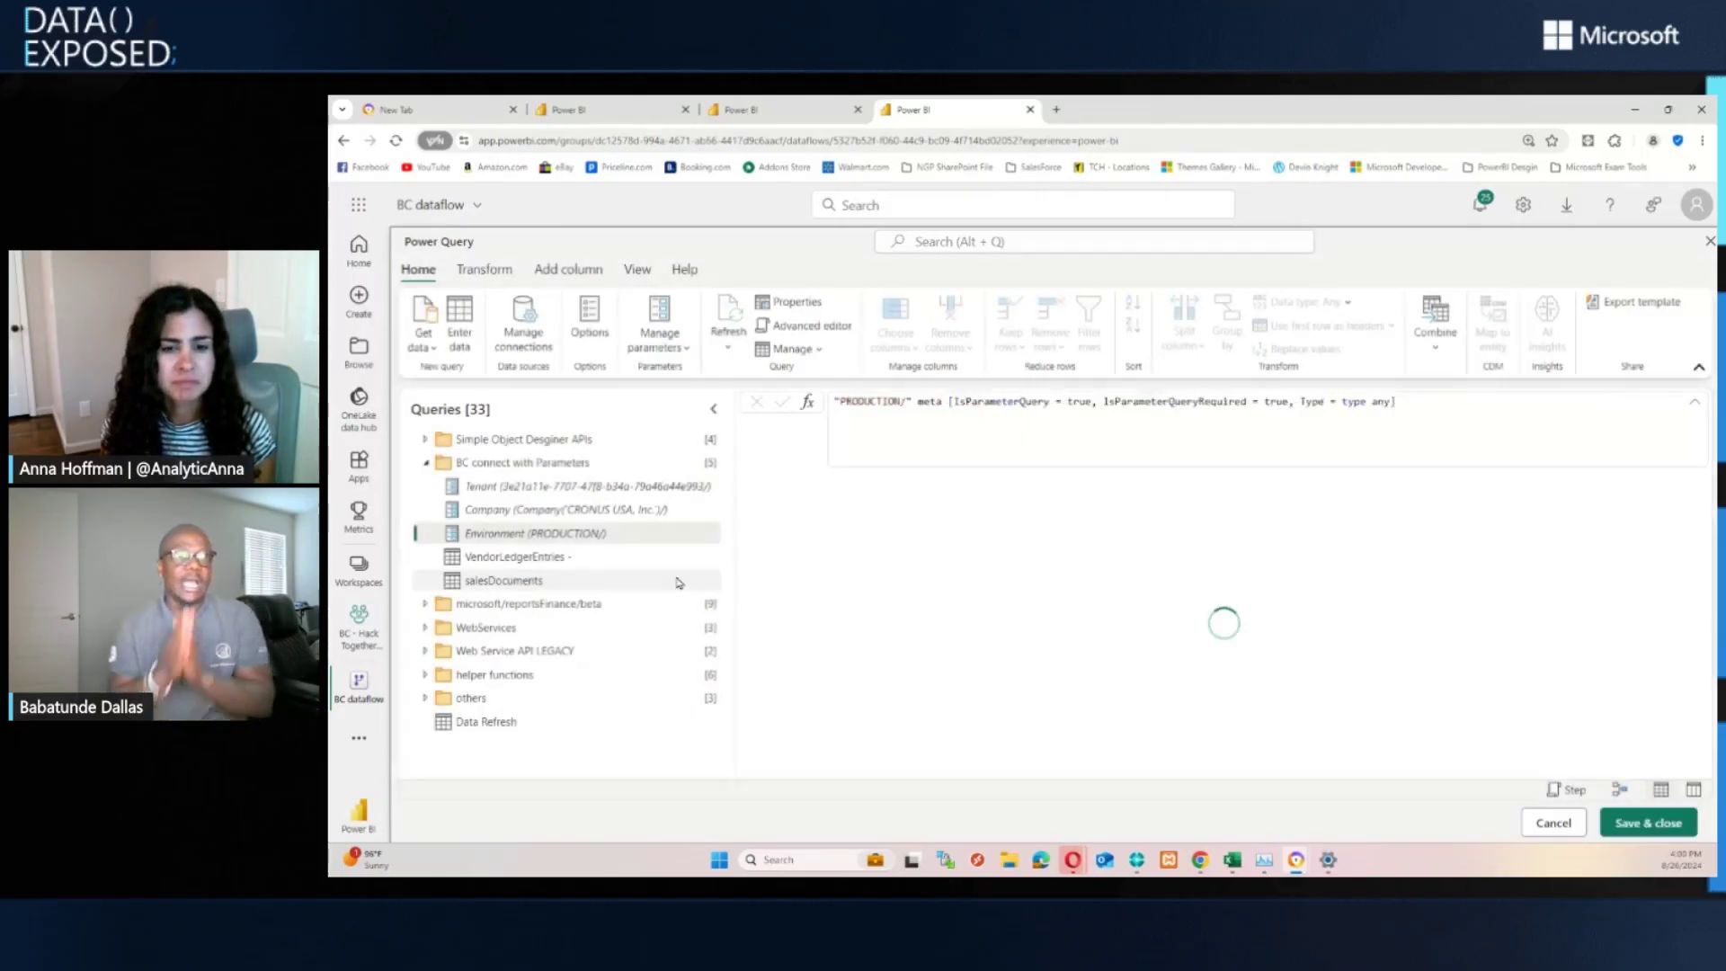
Step: Review vendorLedgerEntries' M code under reportsFinance/beta, then open WebServices' D365 Business Central query
left_click(426, 604)
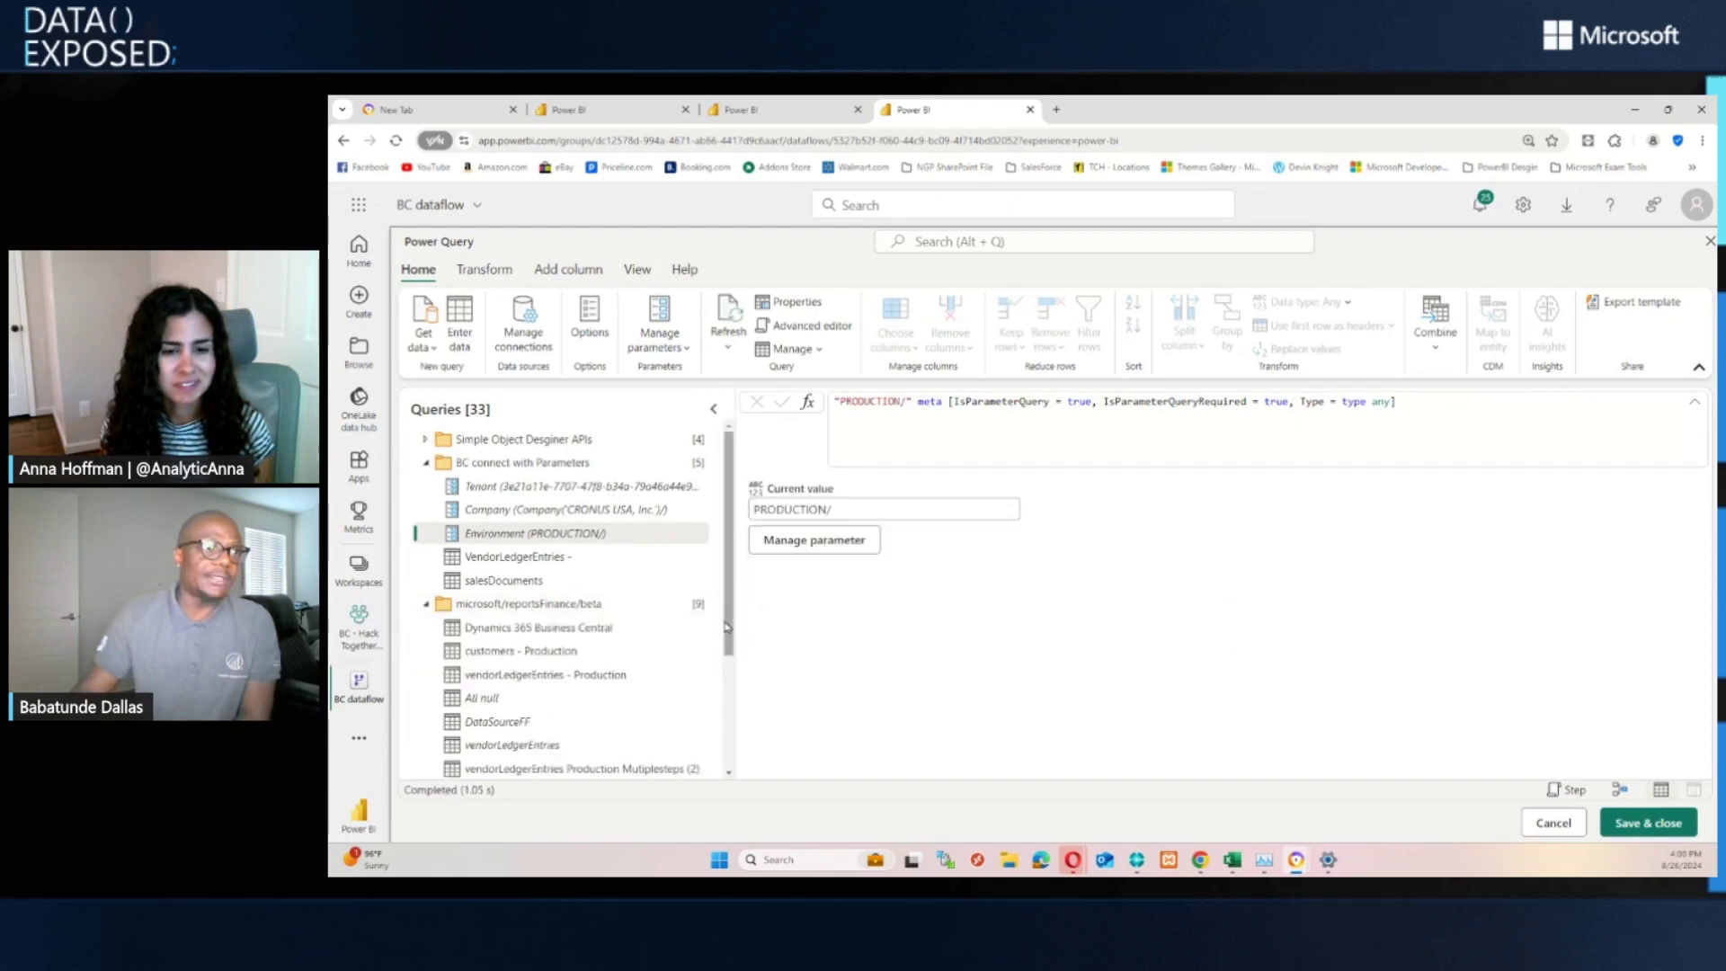
scroll(567, 620, "down", 5)
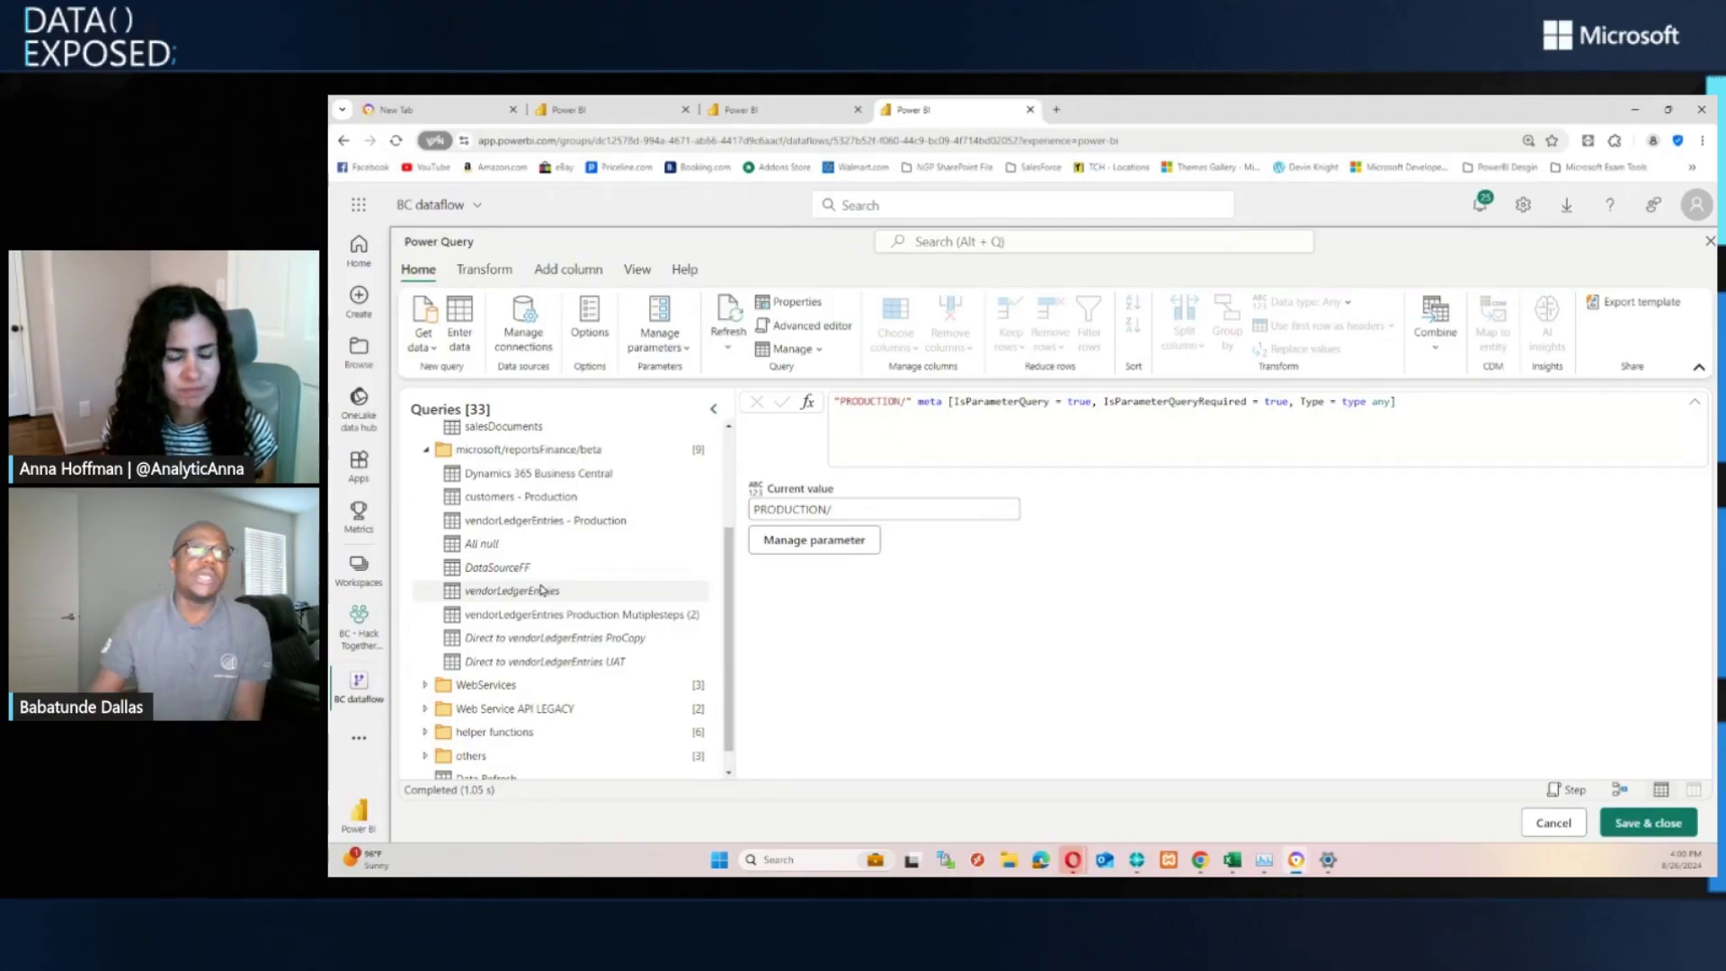
left_click(532, 591)
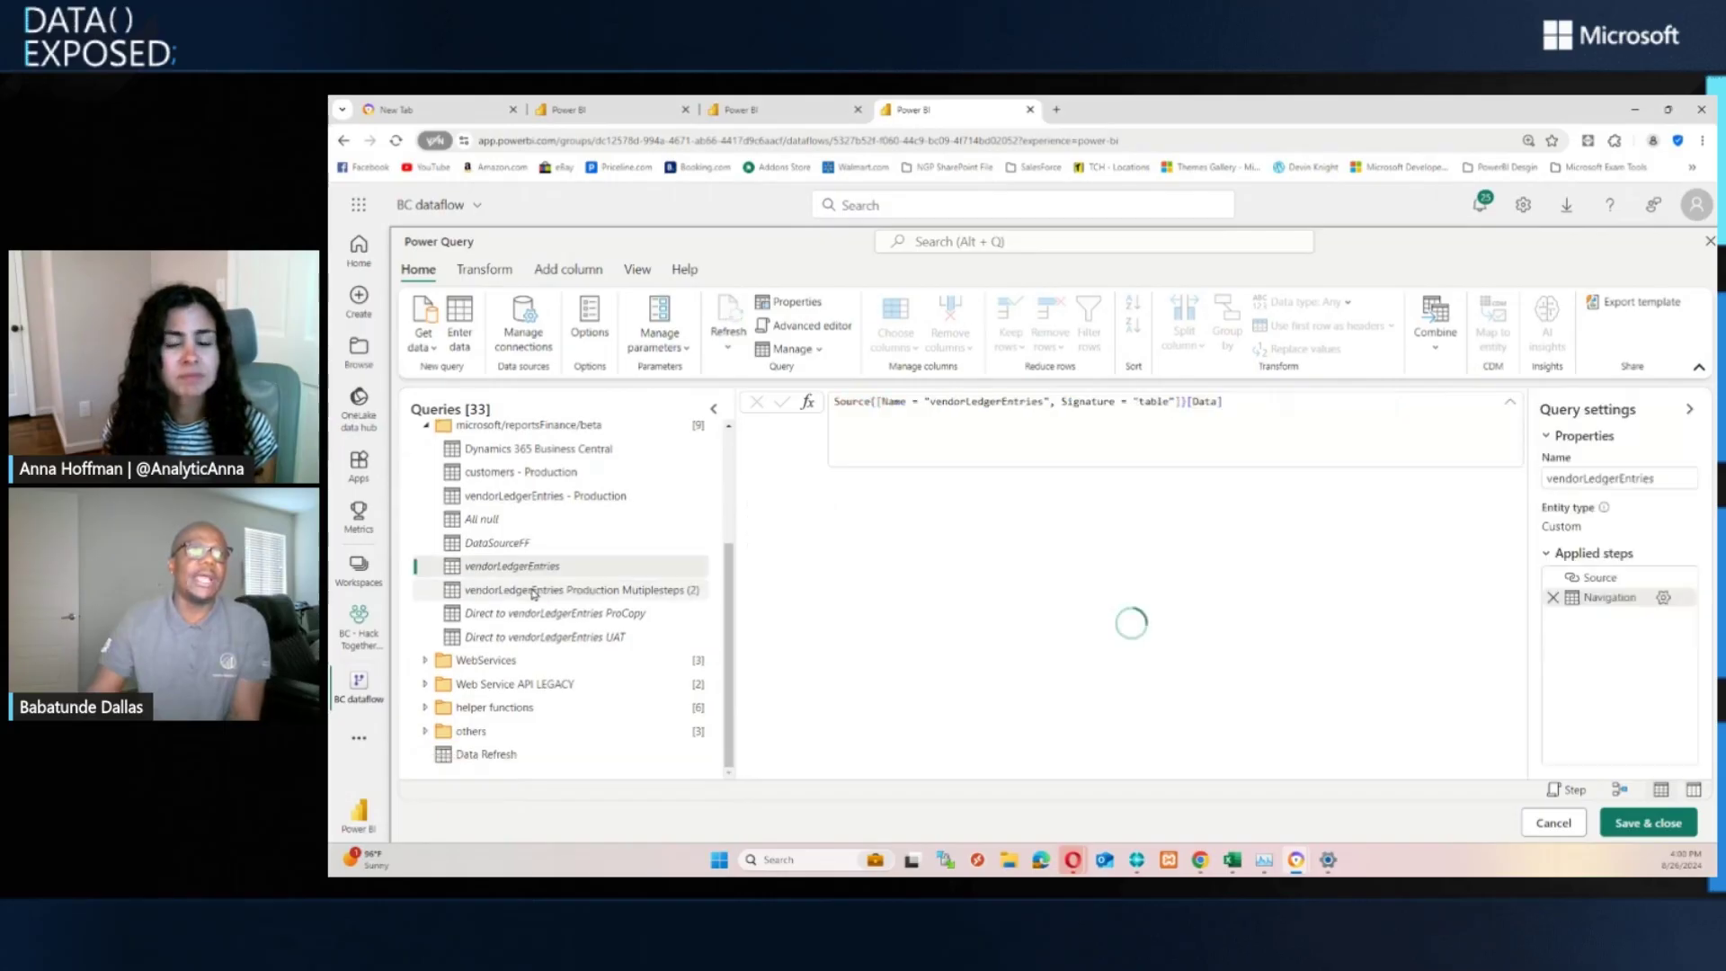
double_click(978, 401)
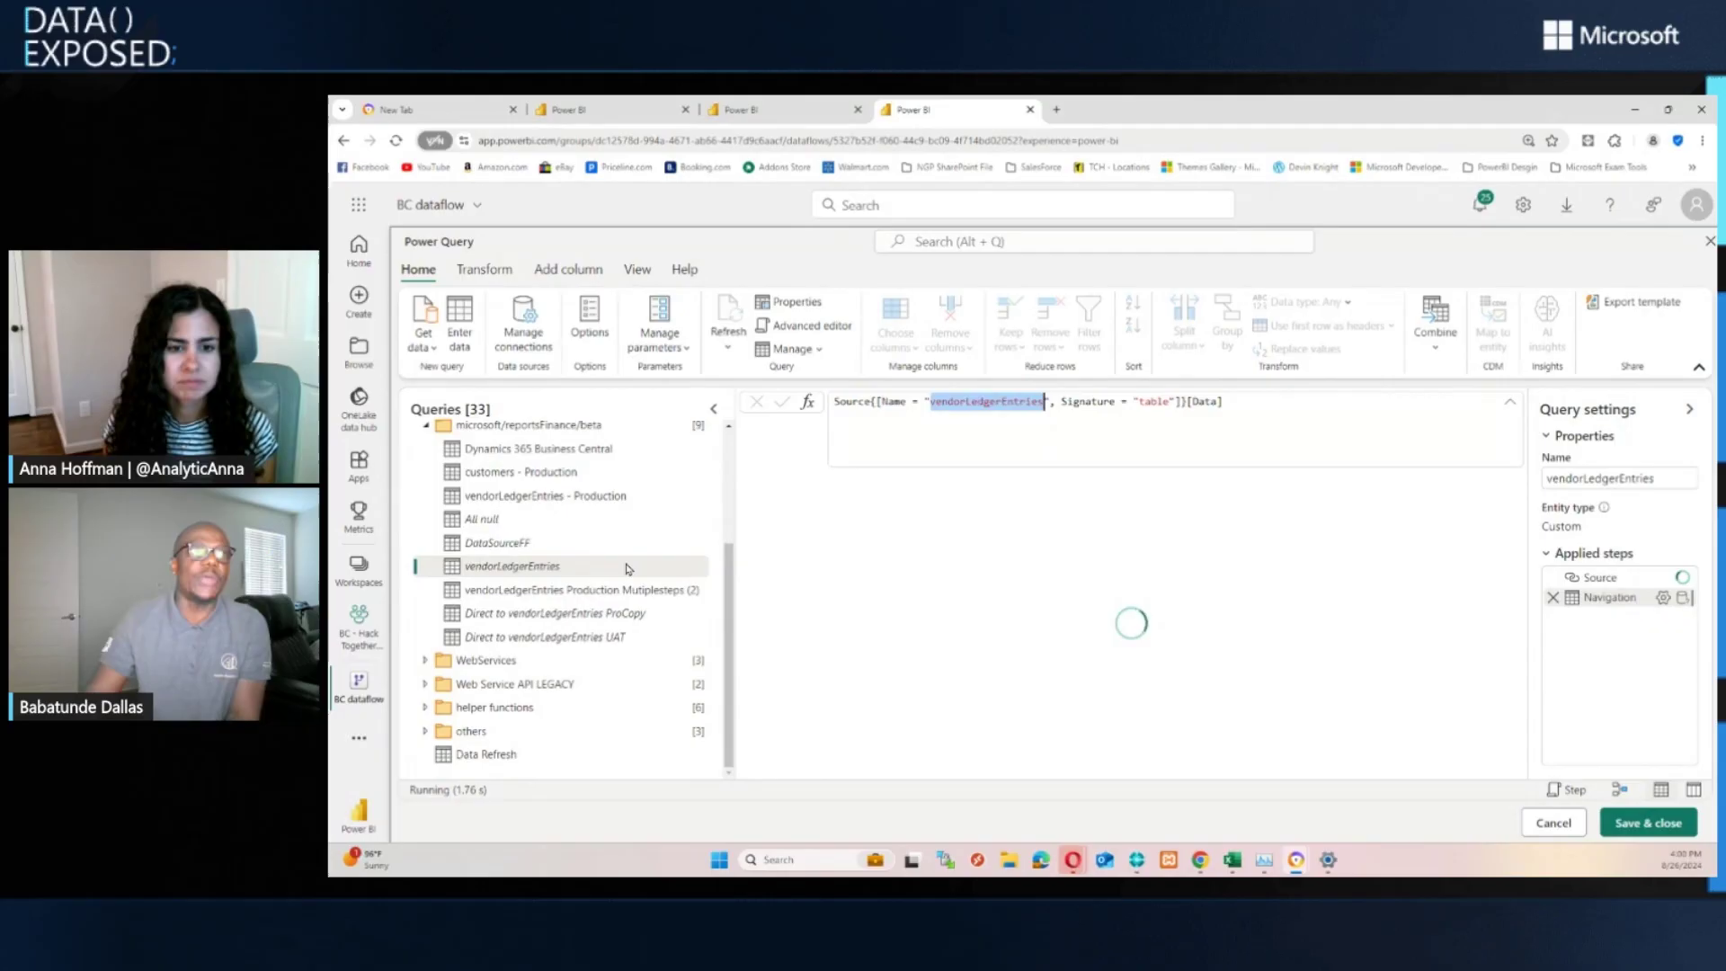
right_click(628, 565)
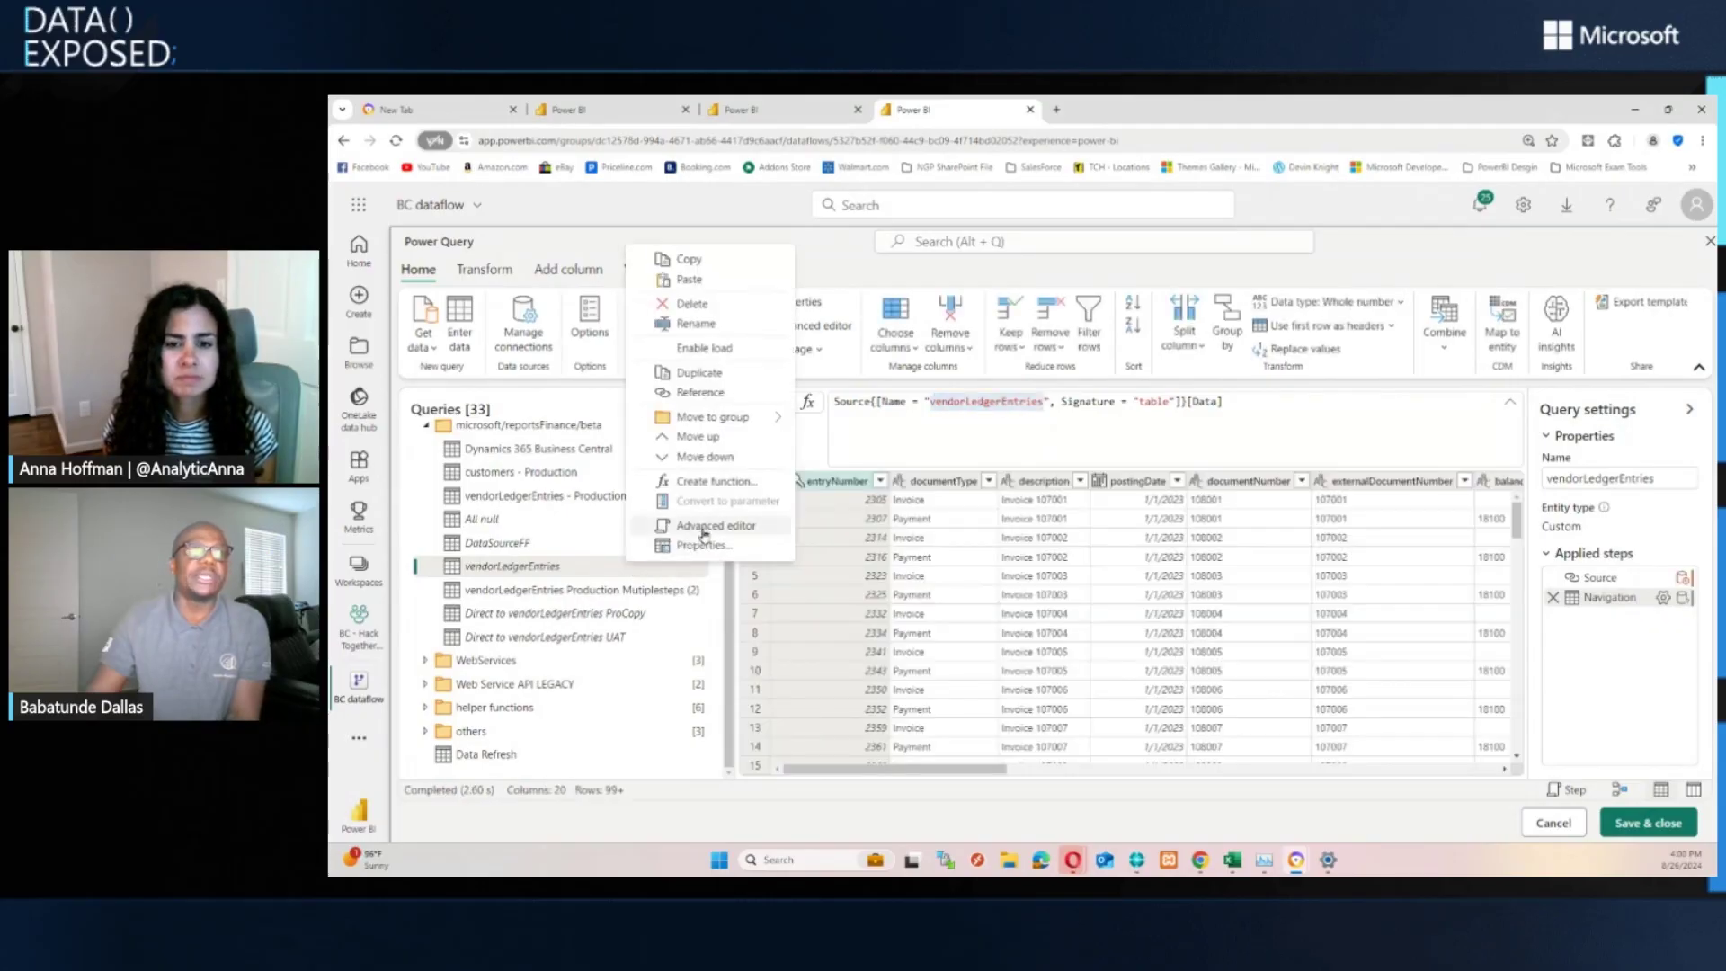
left_click(715, 524)
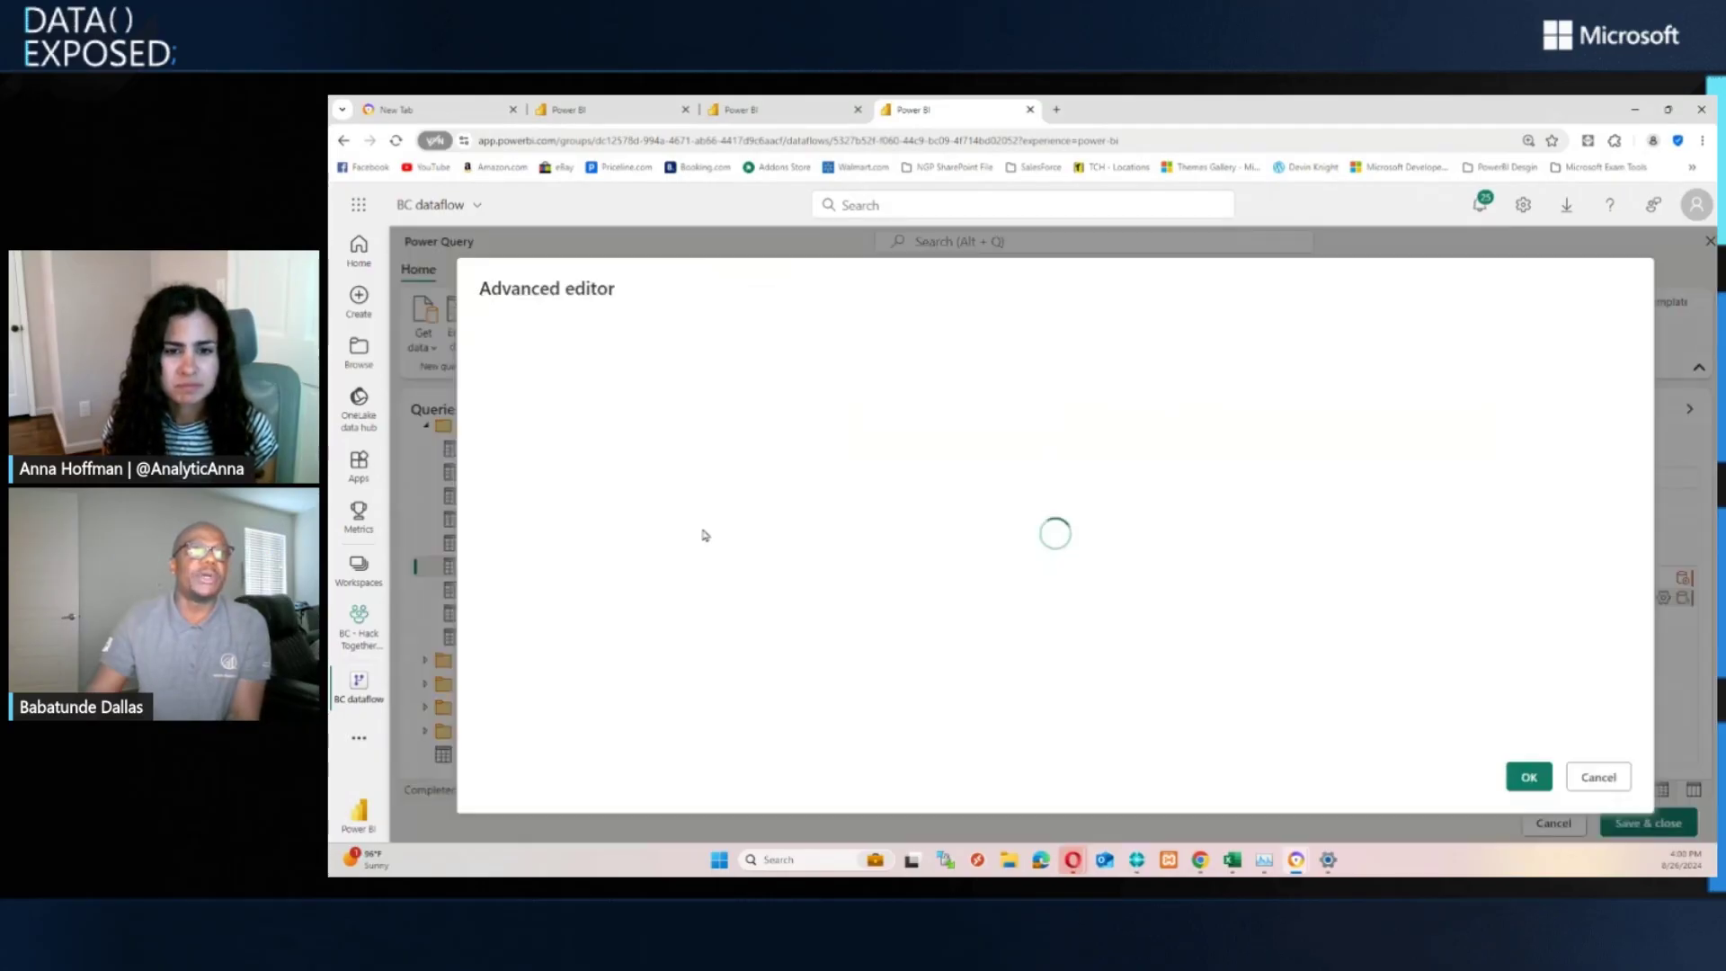
left_click(1597, 776)
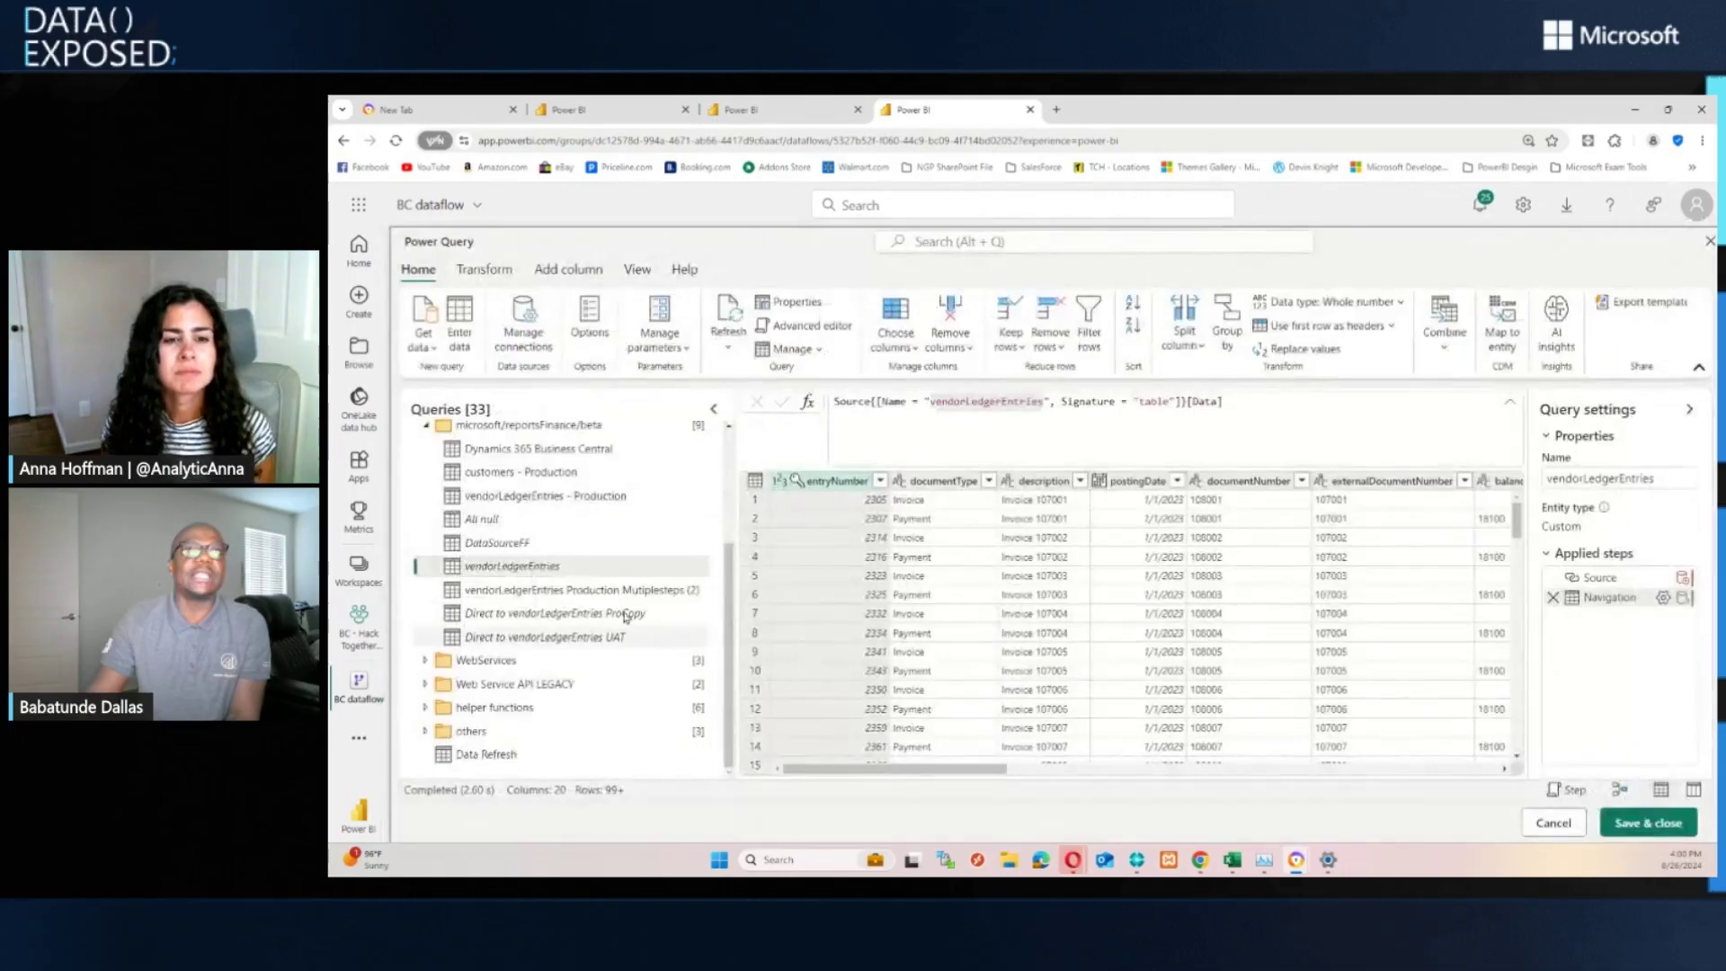
left_click(426, 658)
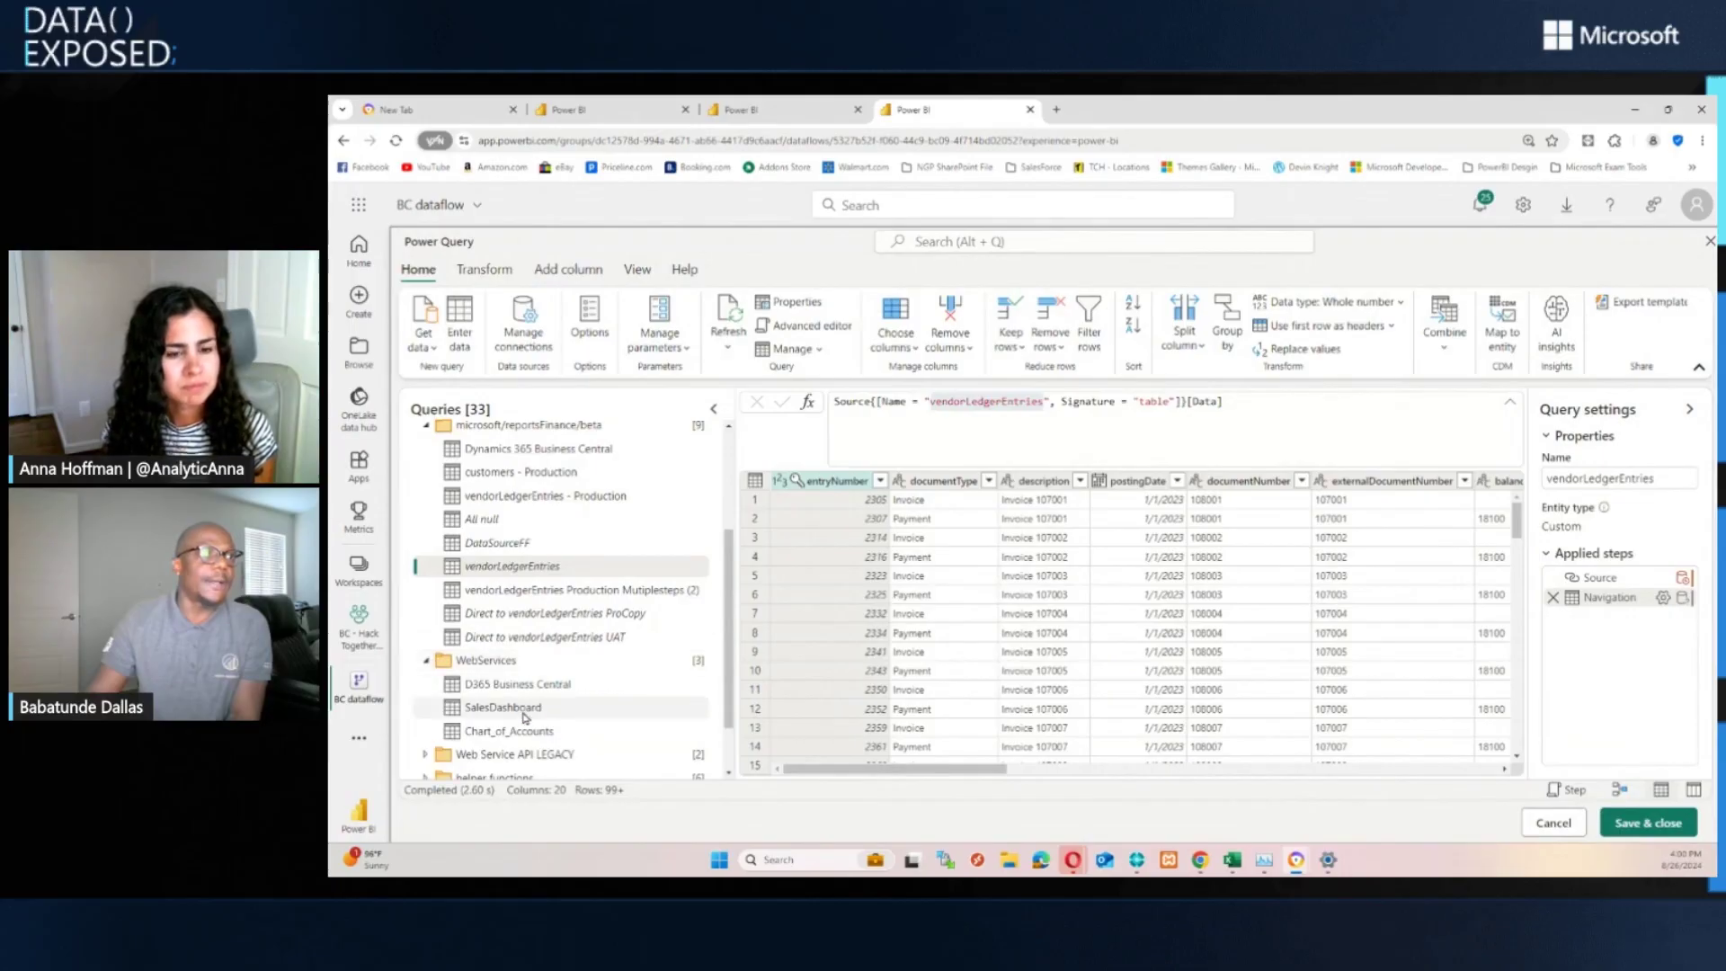
scroll(607, 607, "down", 1)
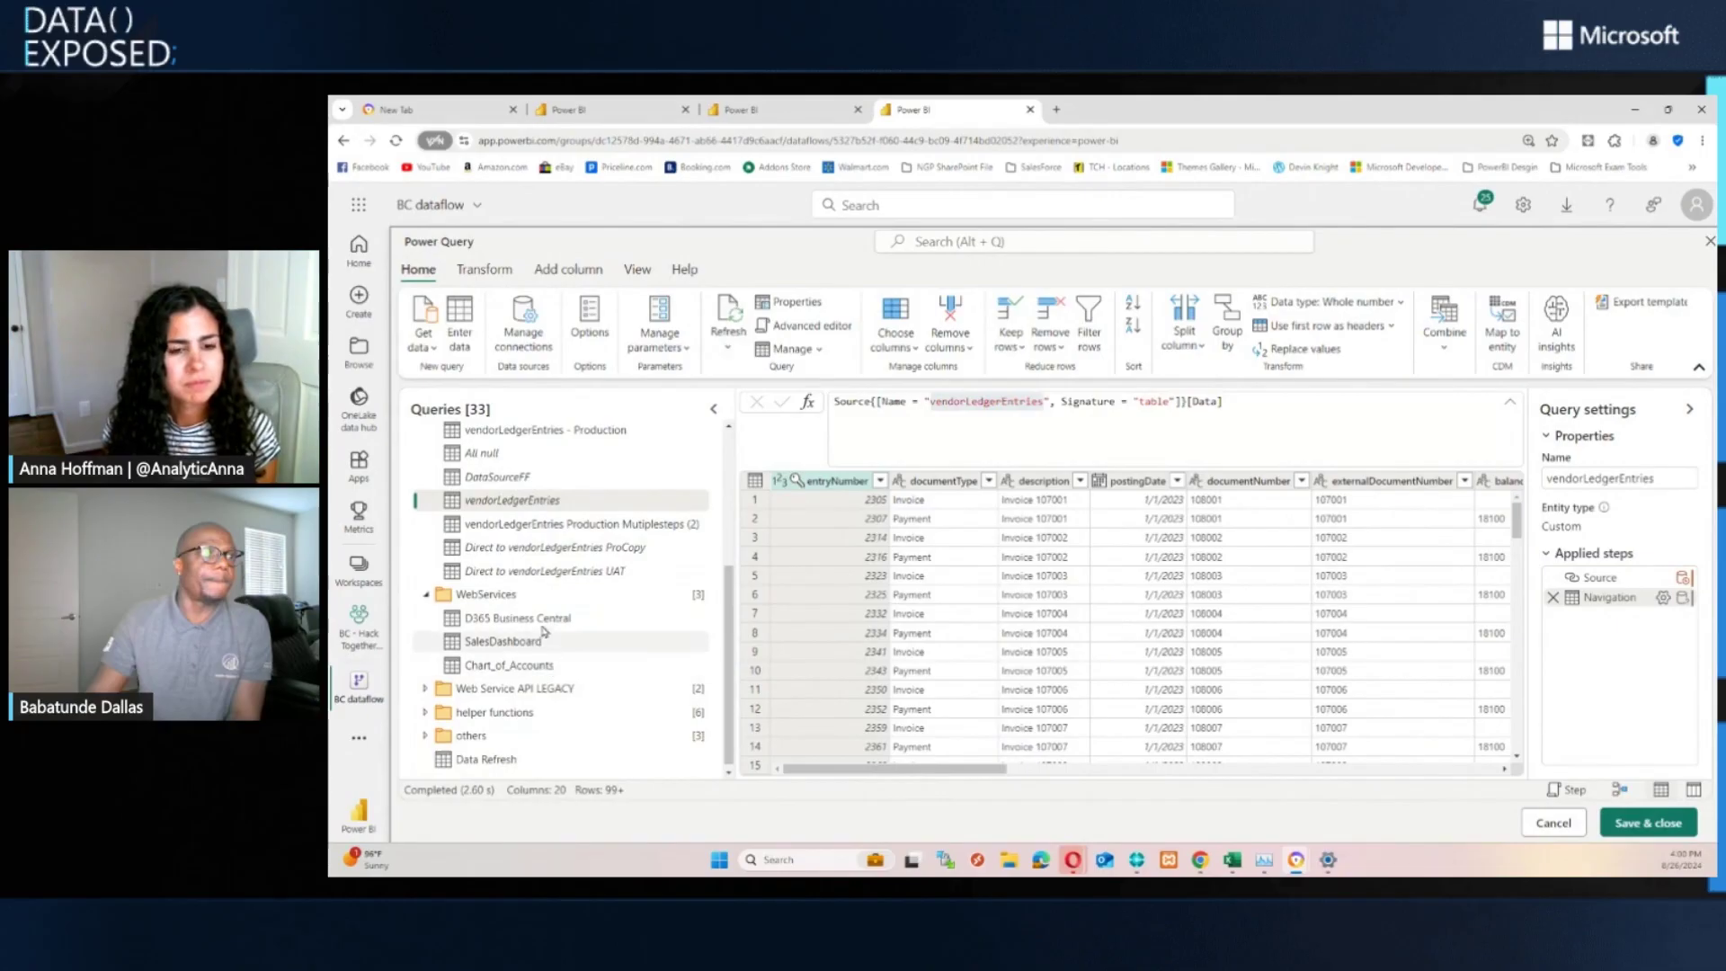
left_click(519, 652)
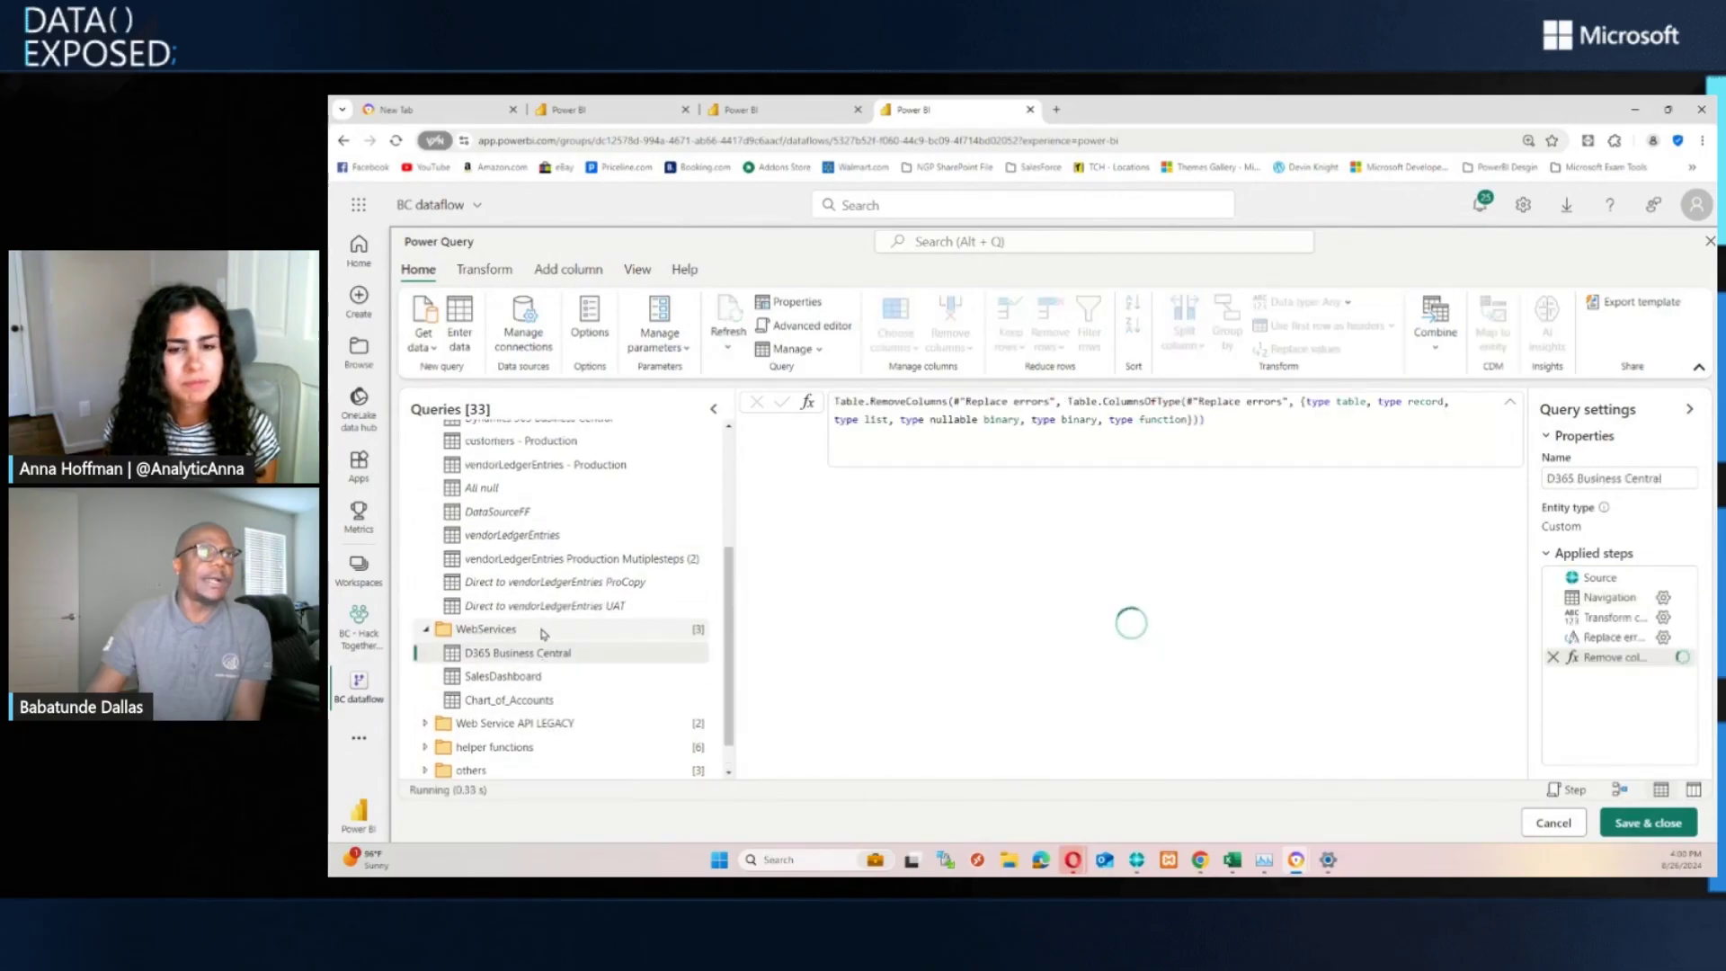
Step: Review the Chart_of_Accounts query's M code in the Advanced editor, leaving it unchanged
right_click(543, 628)
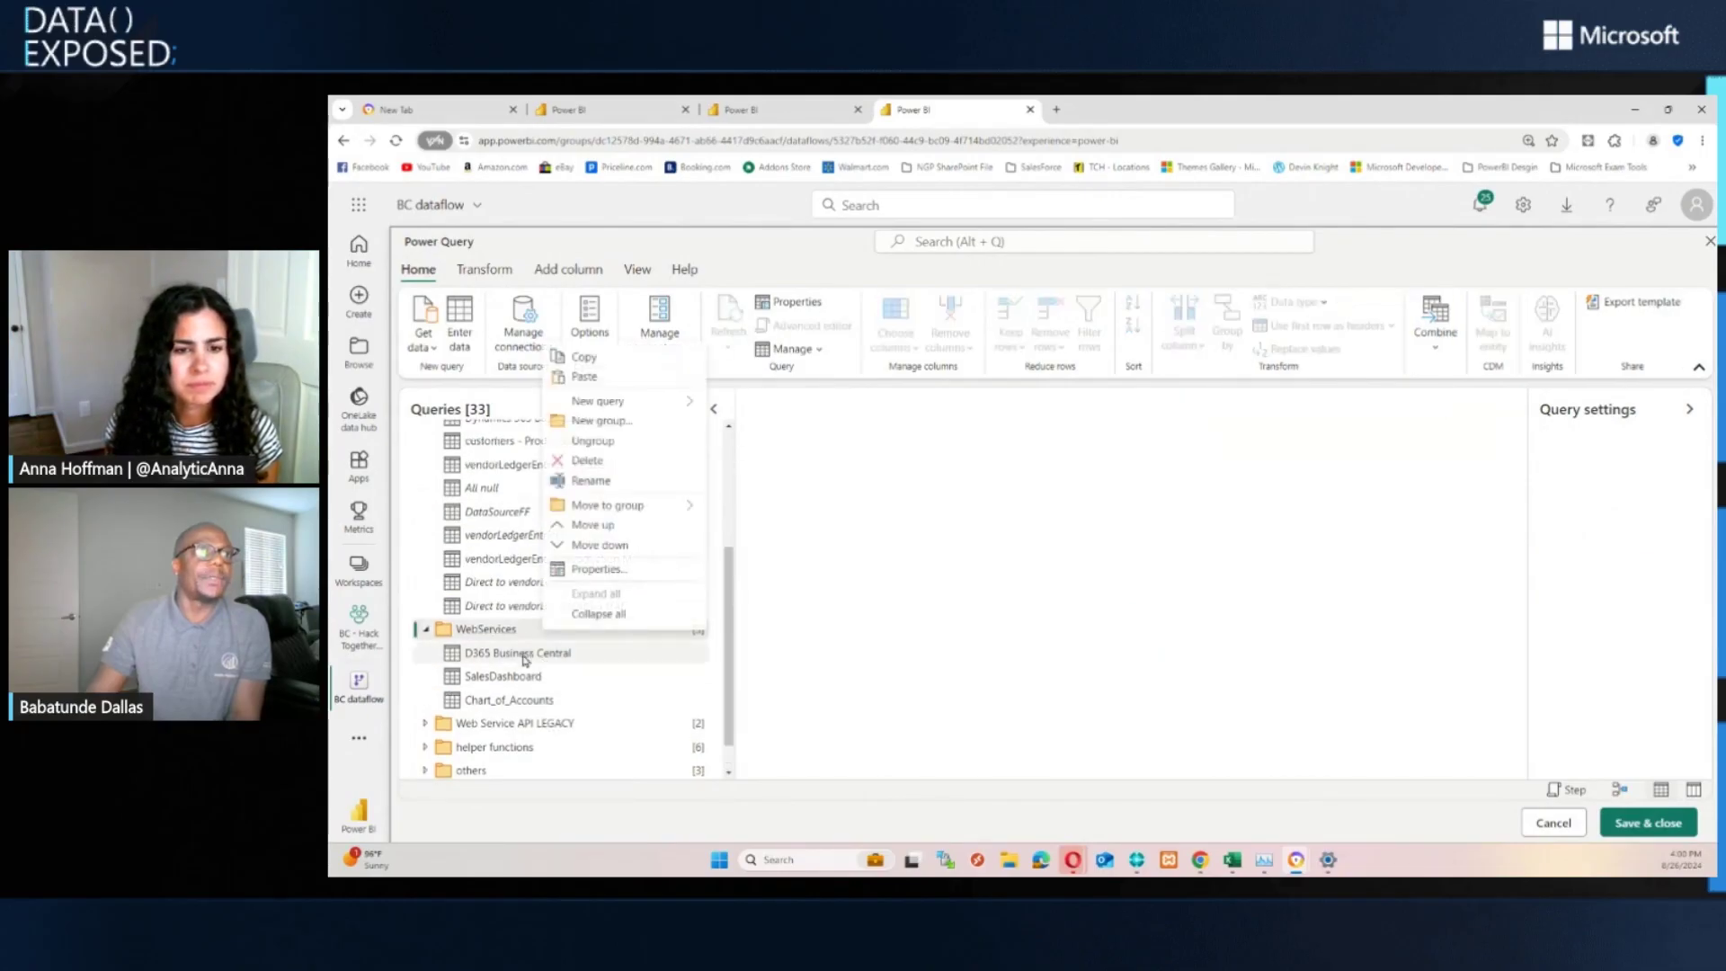
right_click(524, 659)
right_click(498, 661)
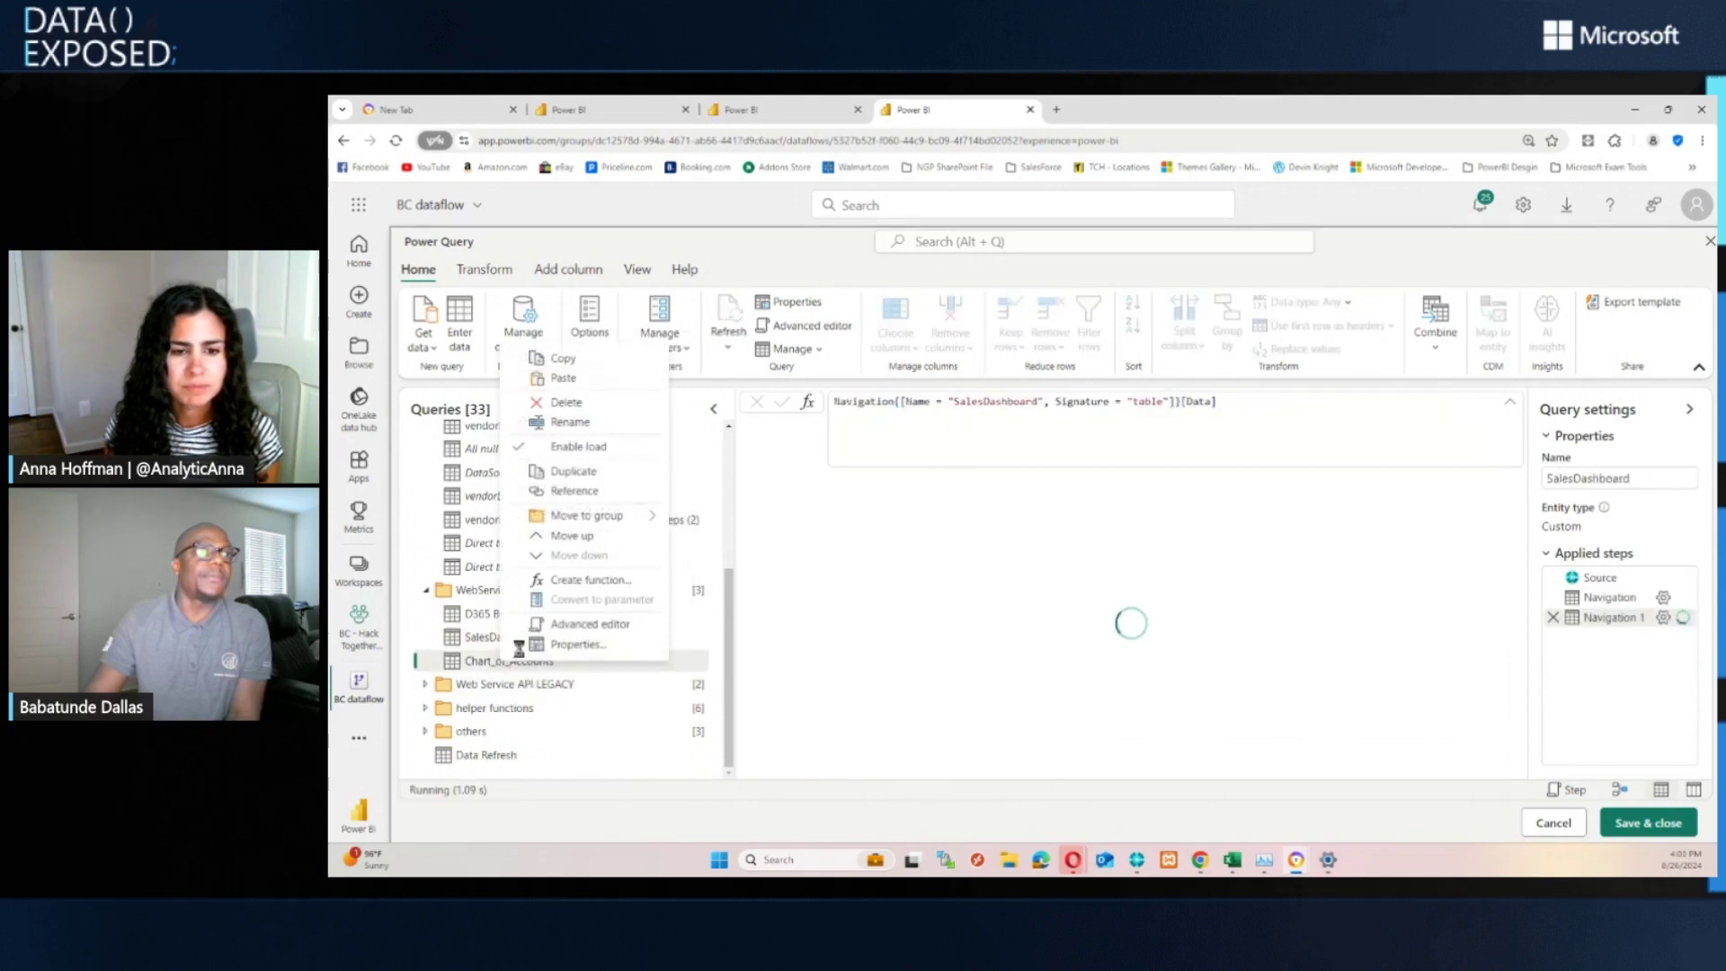
left_click(589, 623)
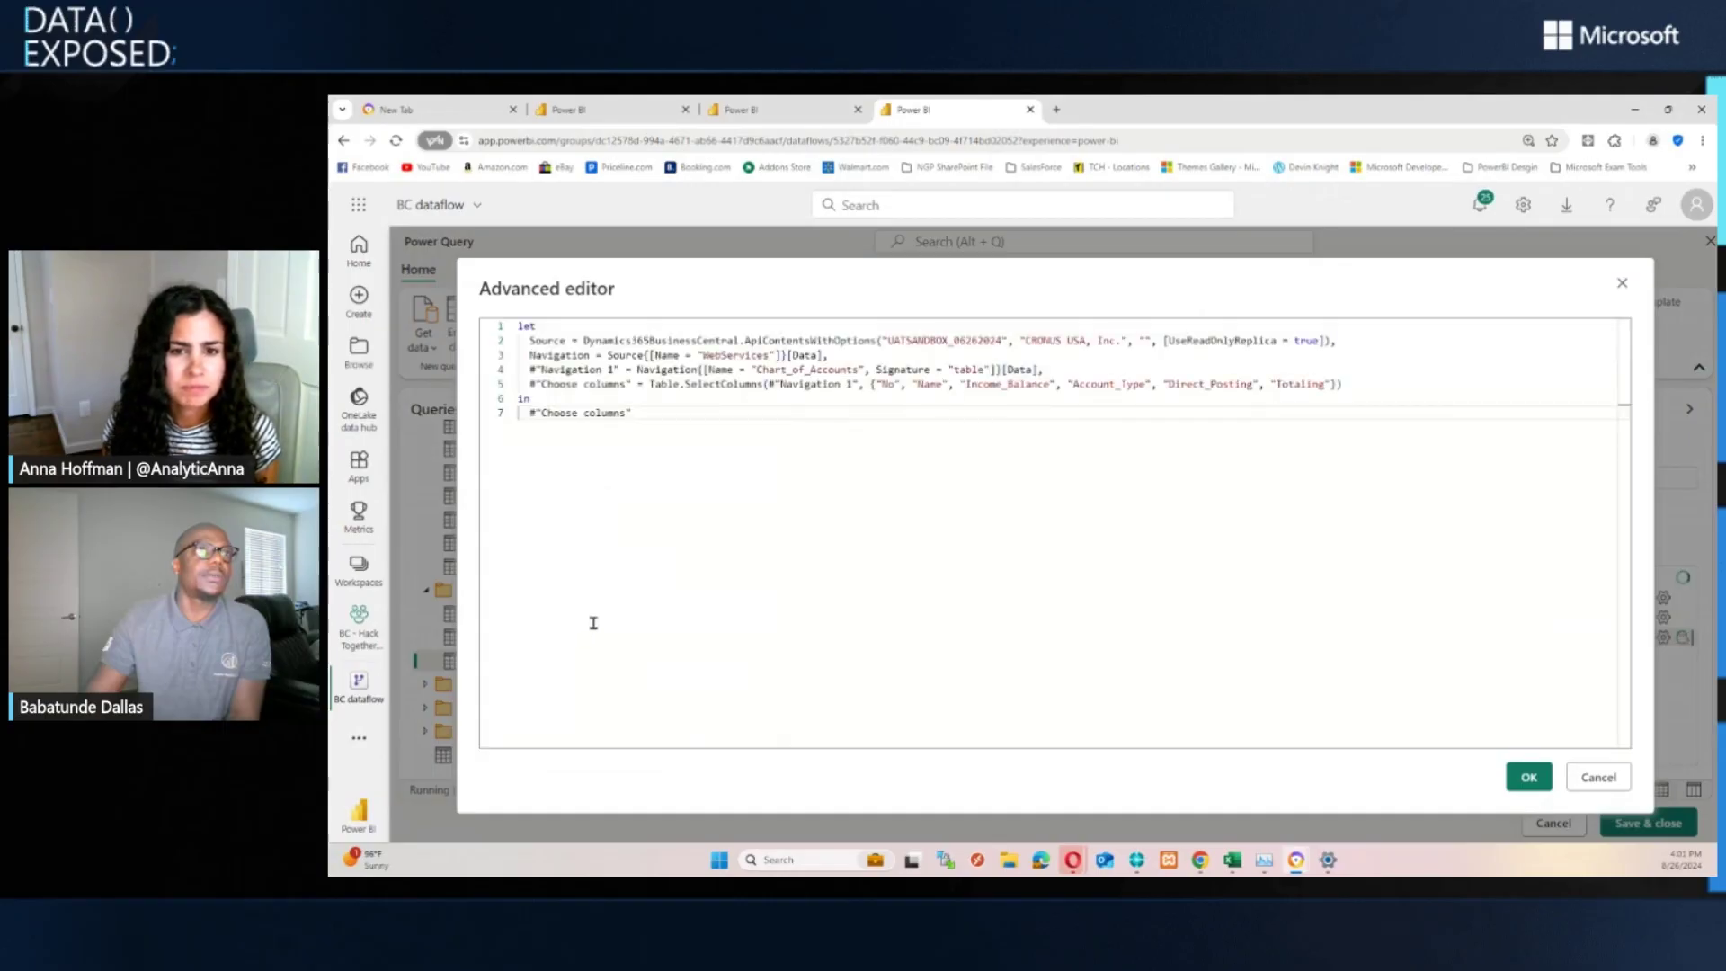
left_click(1598, 778)
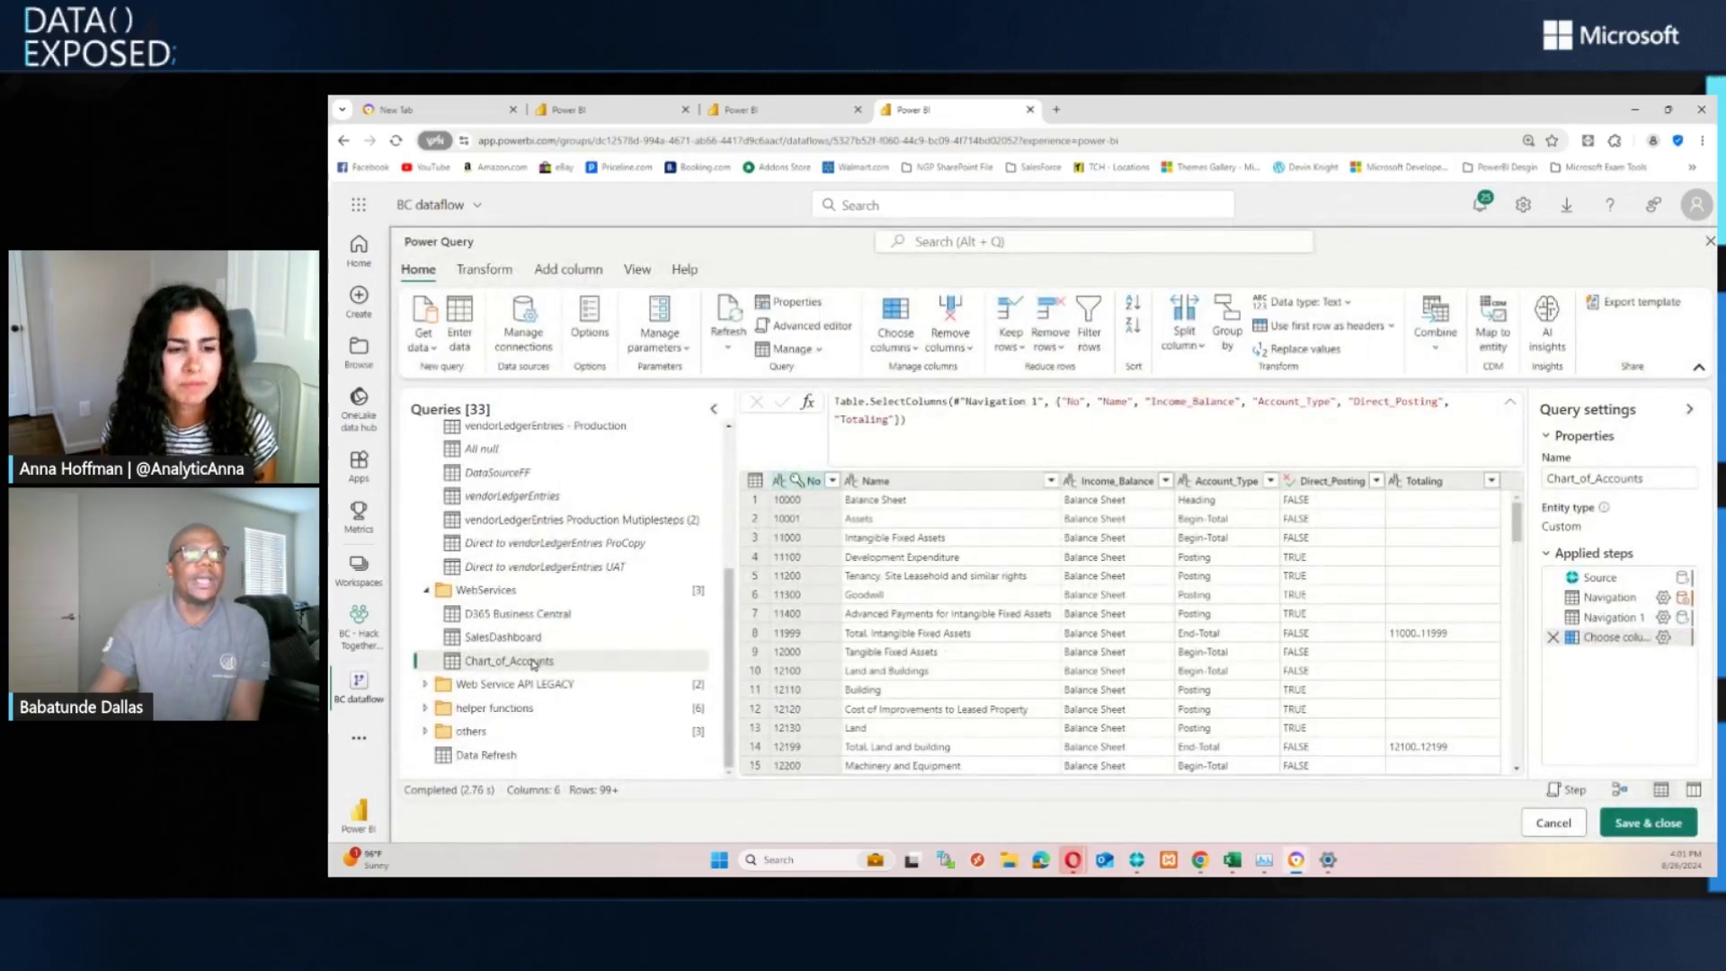
Step: Inspect SalesDashboard's M code and its hardcoded UATSANDBOX environment name without editing
left_click(502, 636)
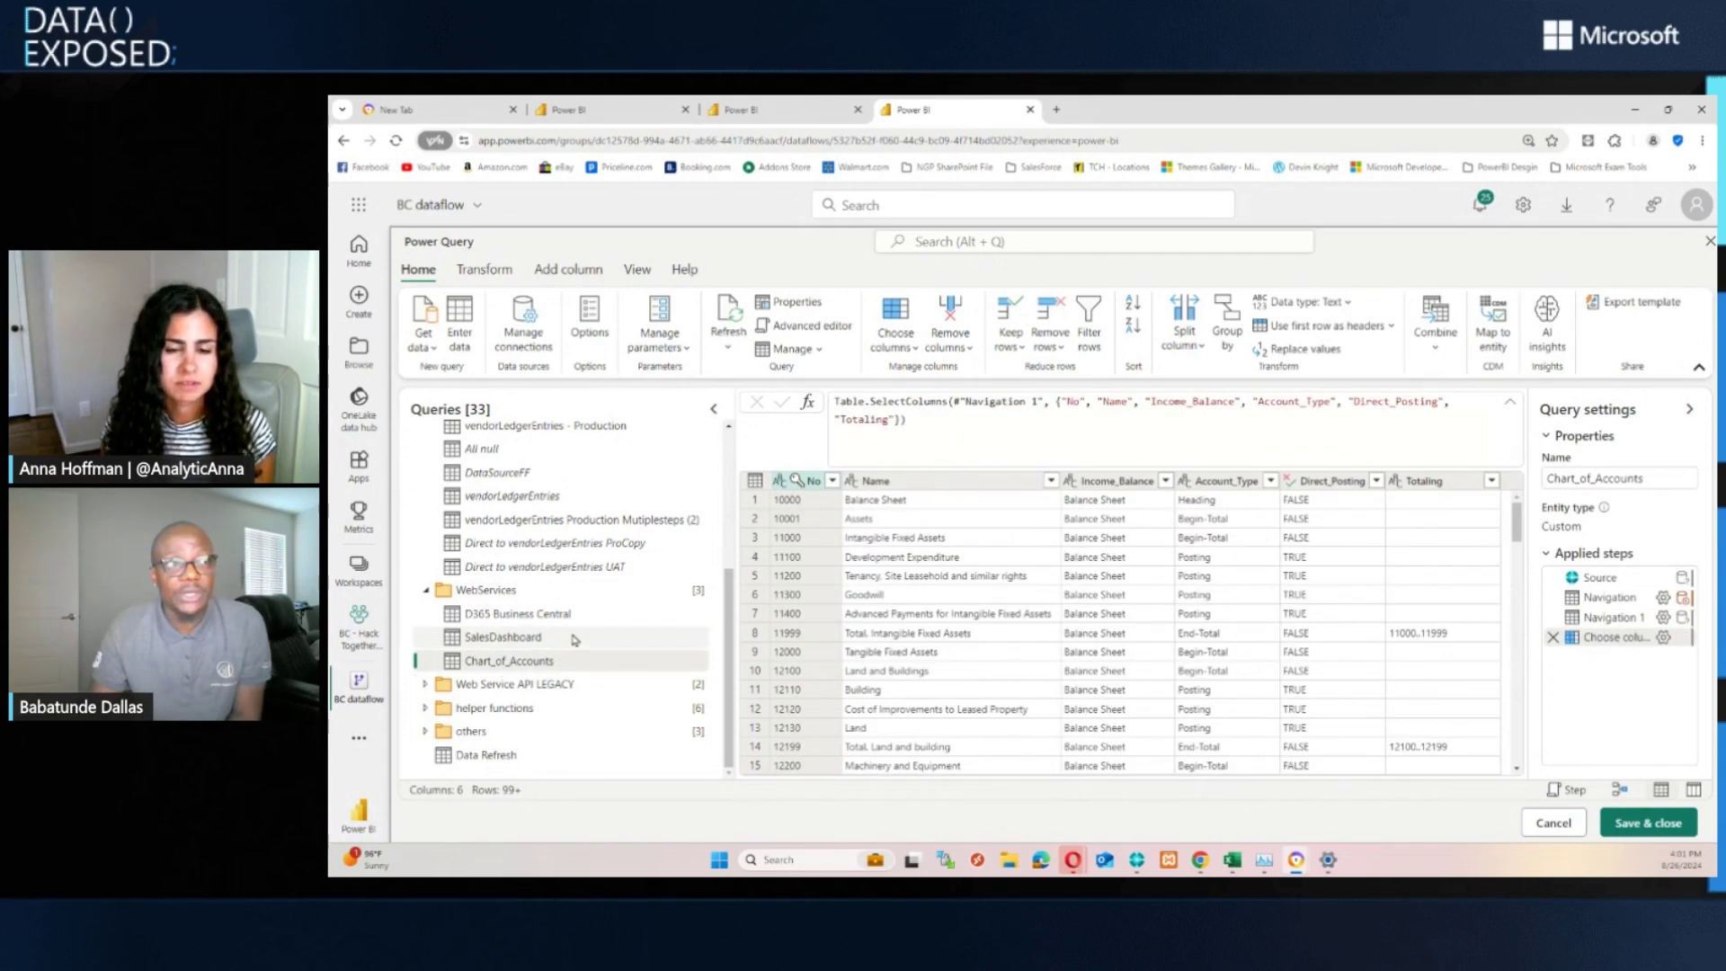
right_click(572, 639)
left_click(647, 596)
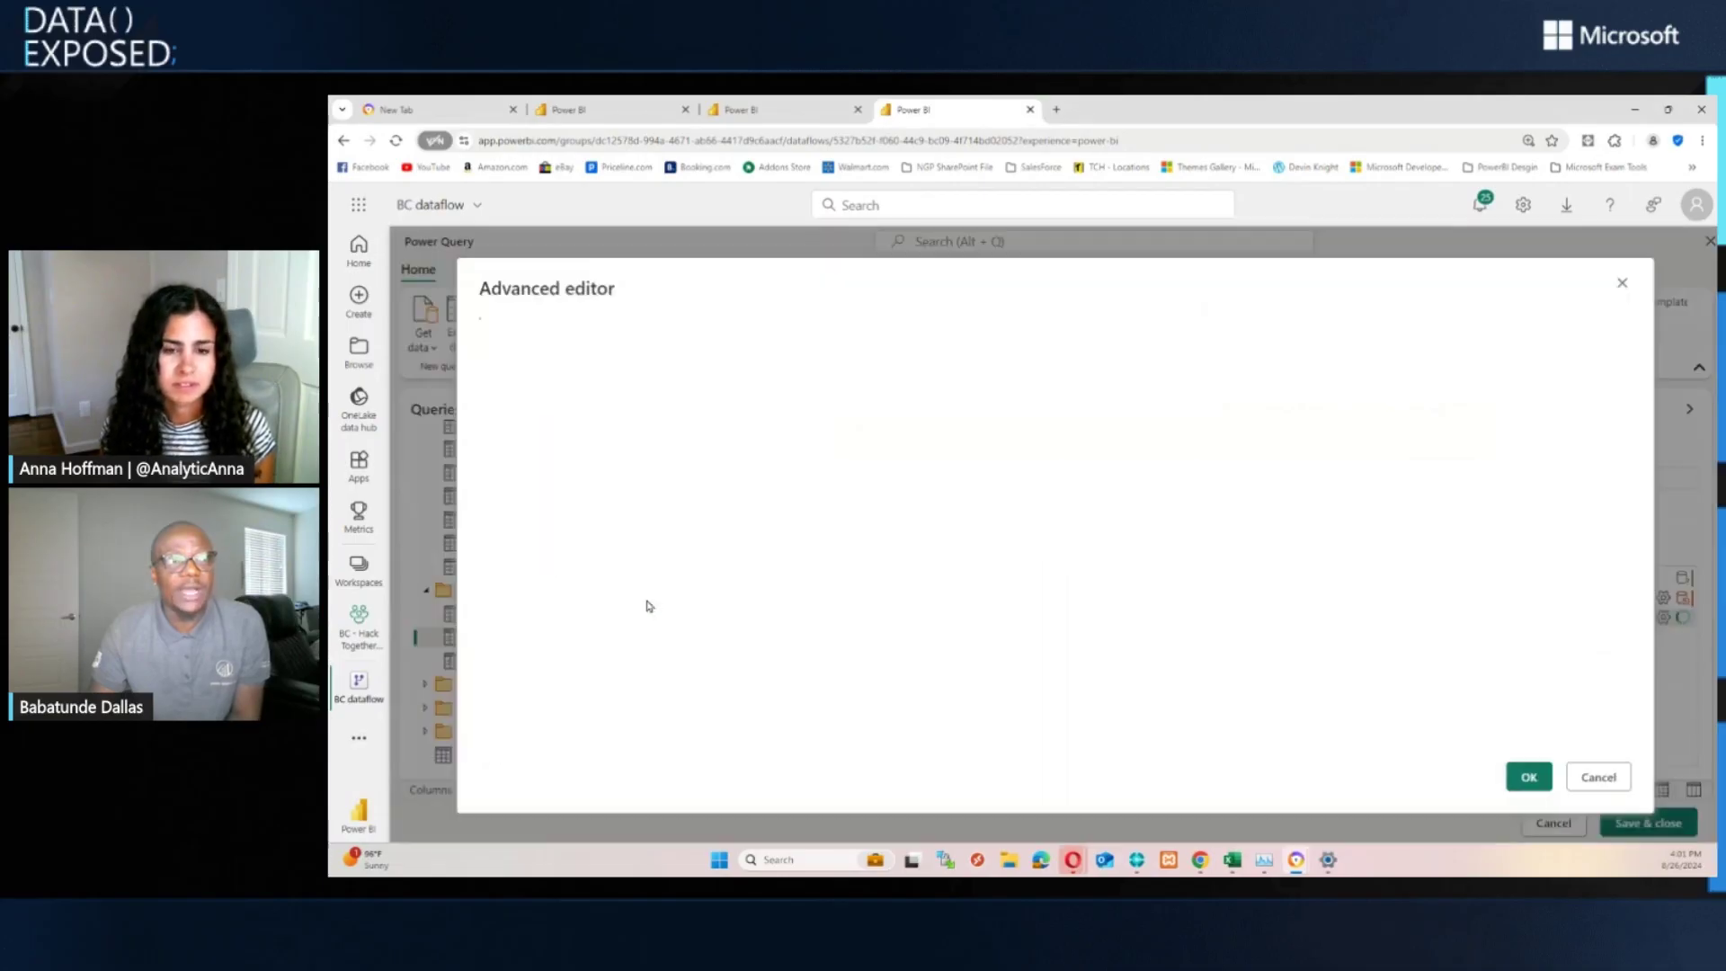
double_click(925, 341)
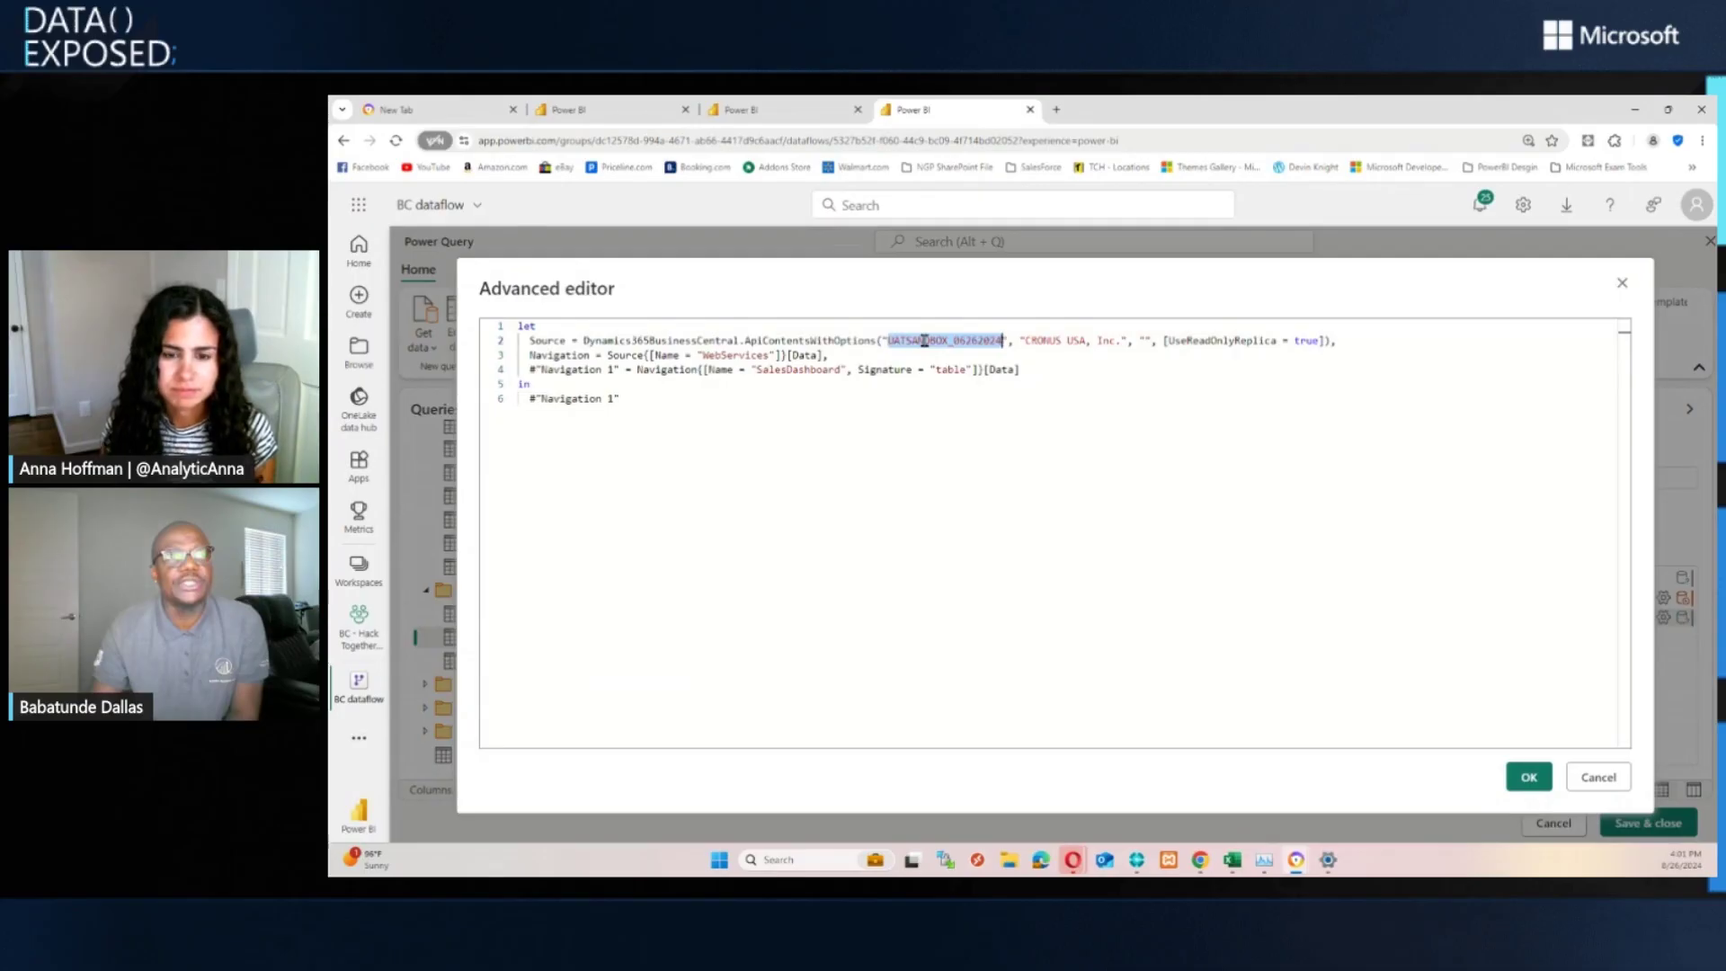
left_click(1598, 776)
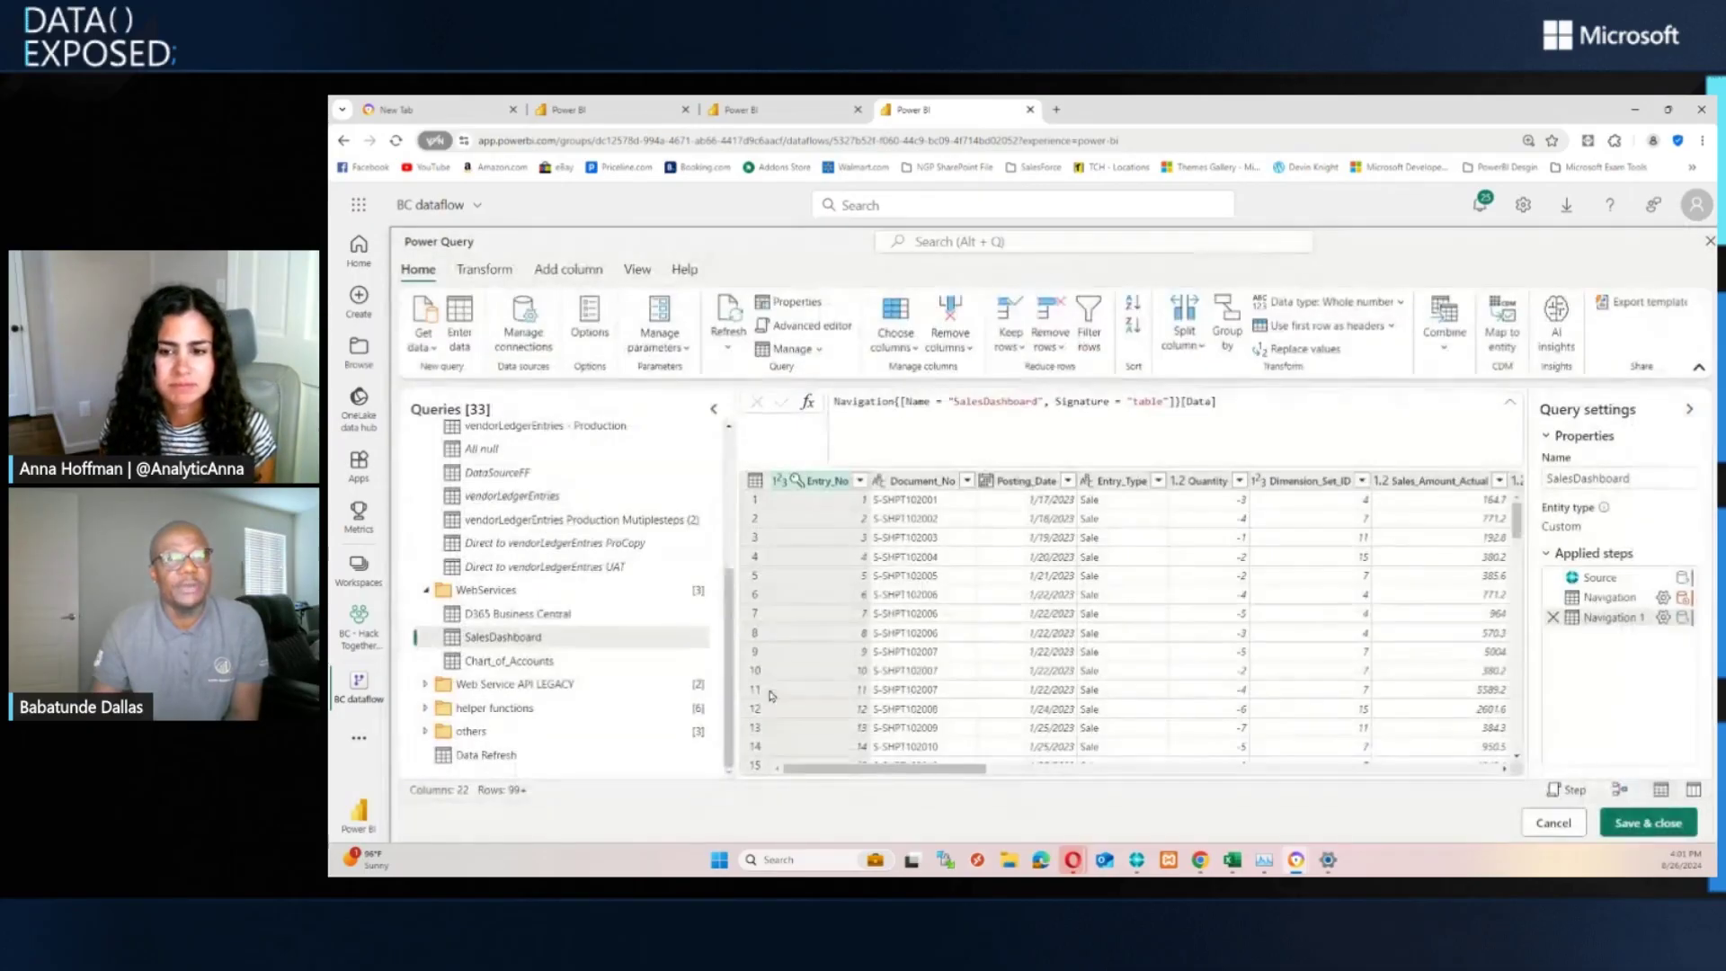
Step: Re-check the Chart_of_Accounts M code and close it unchanged
right_click(510, 662)
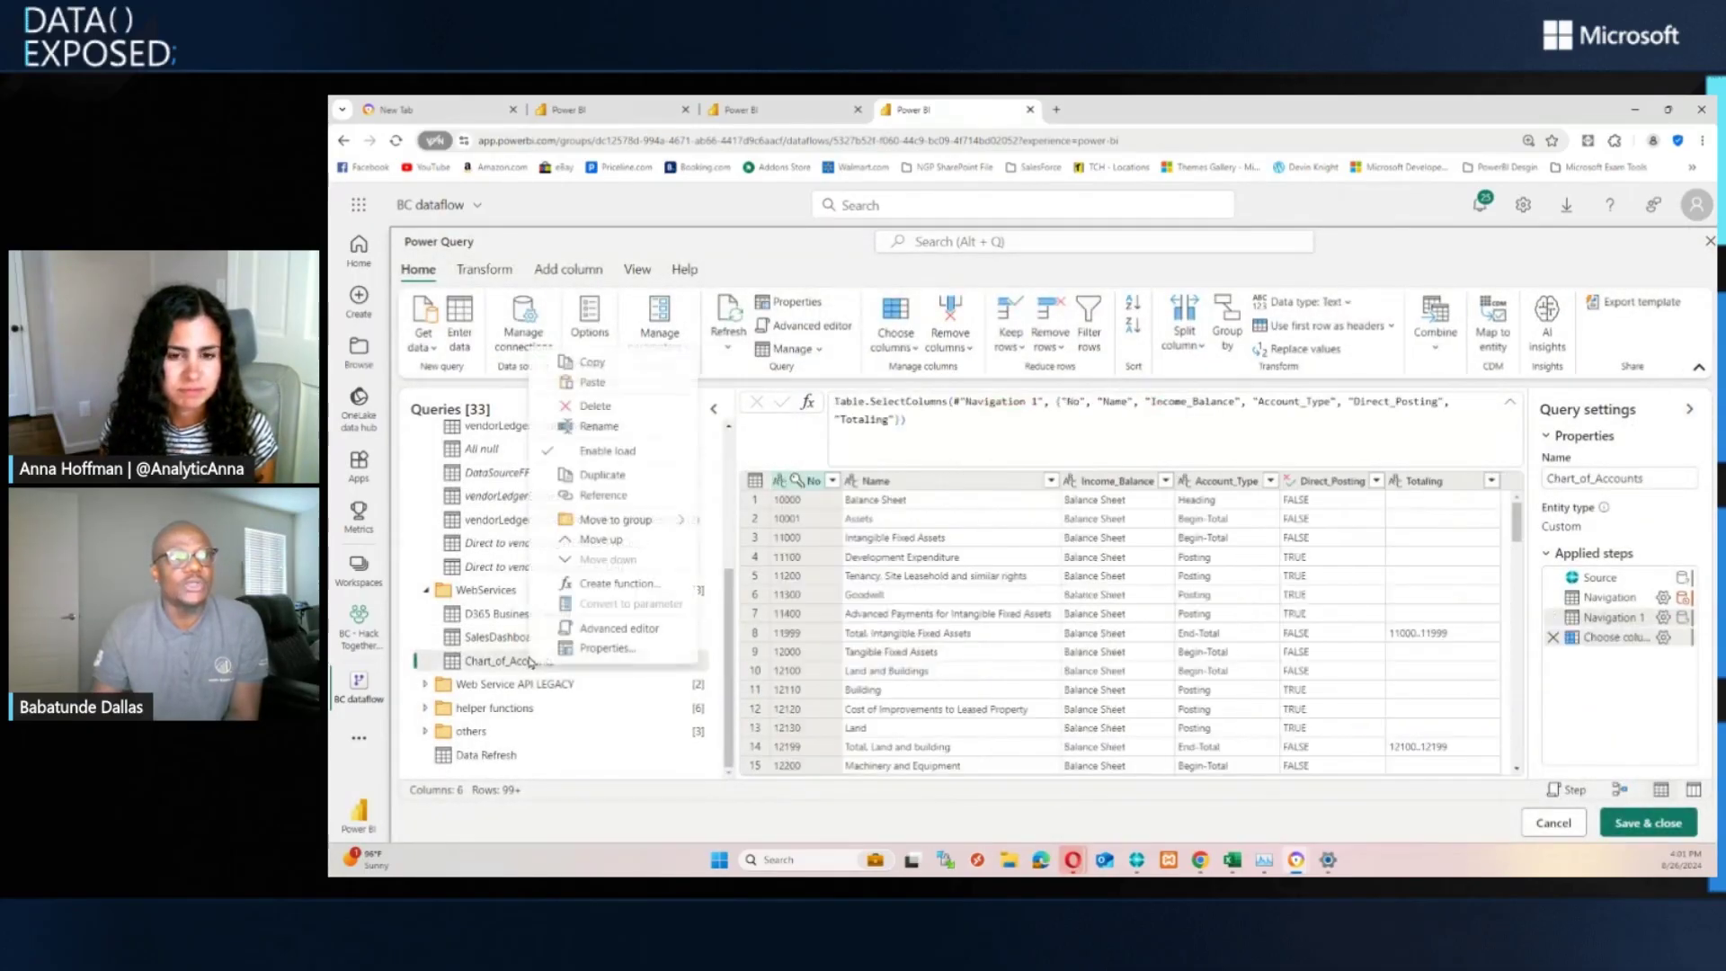
left_click(594, 623)
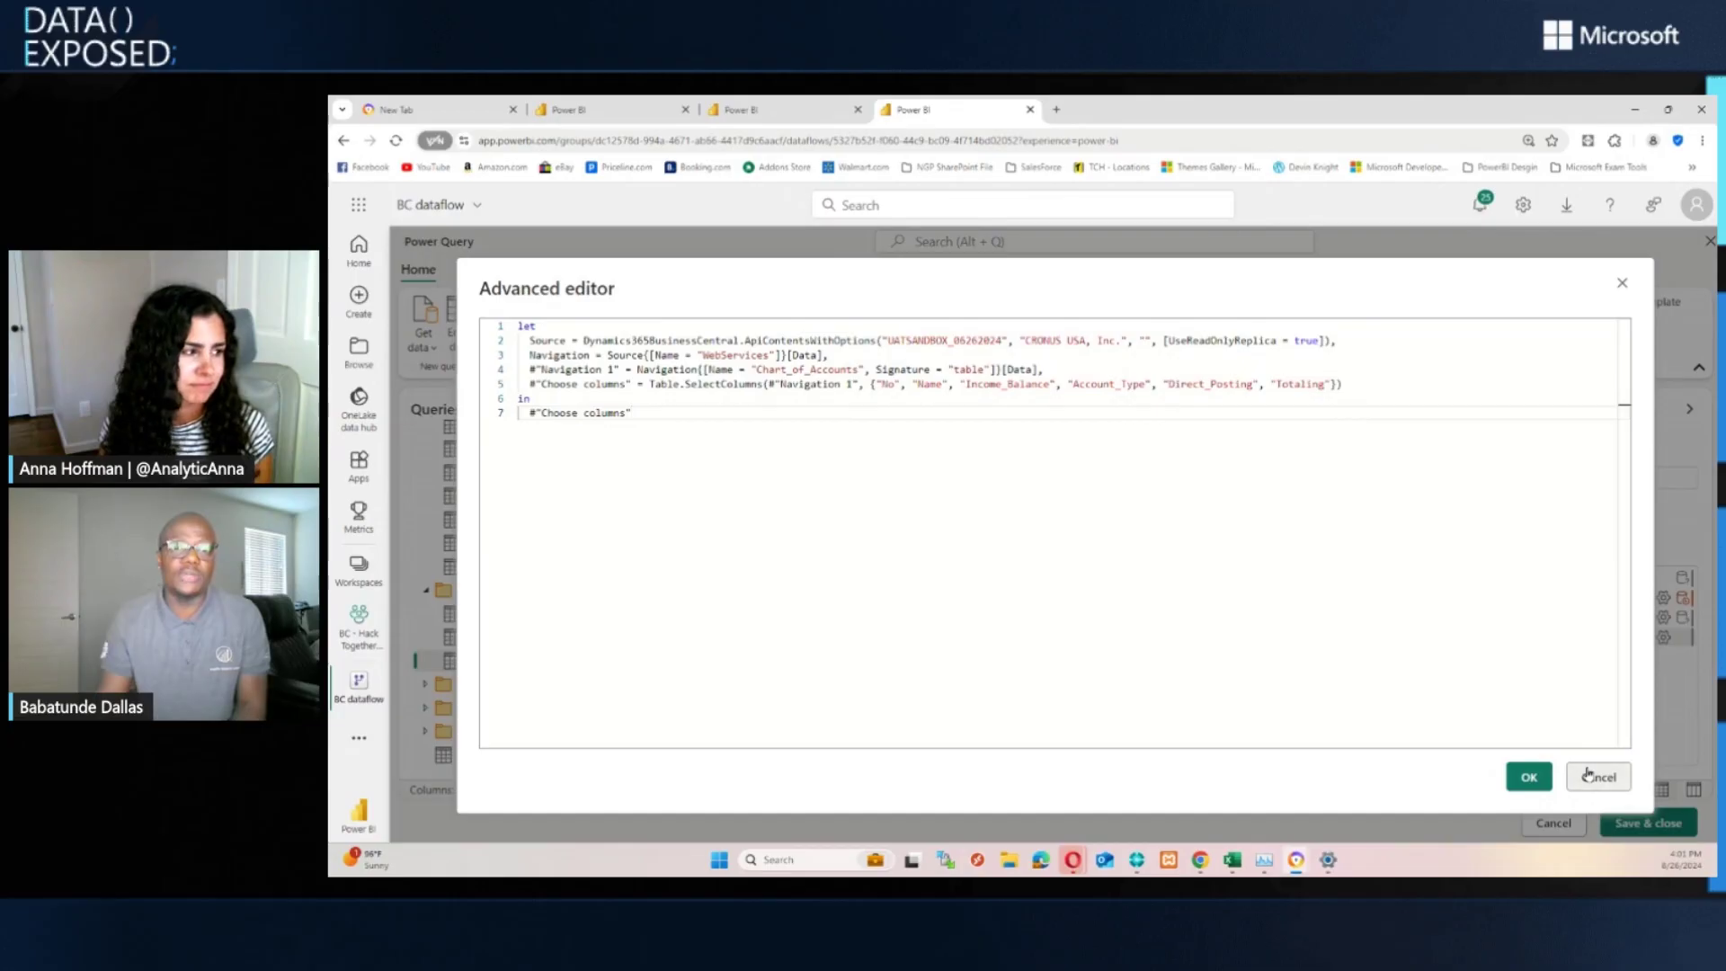
left_click(1595, 777)
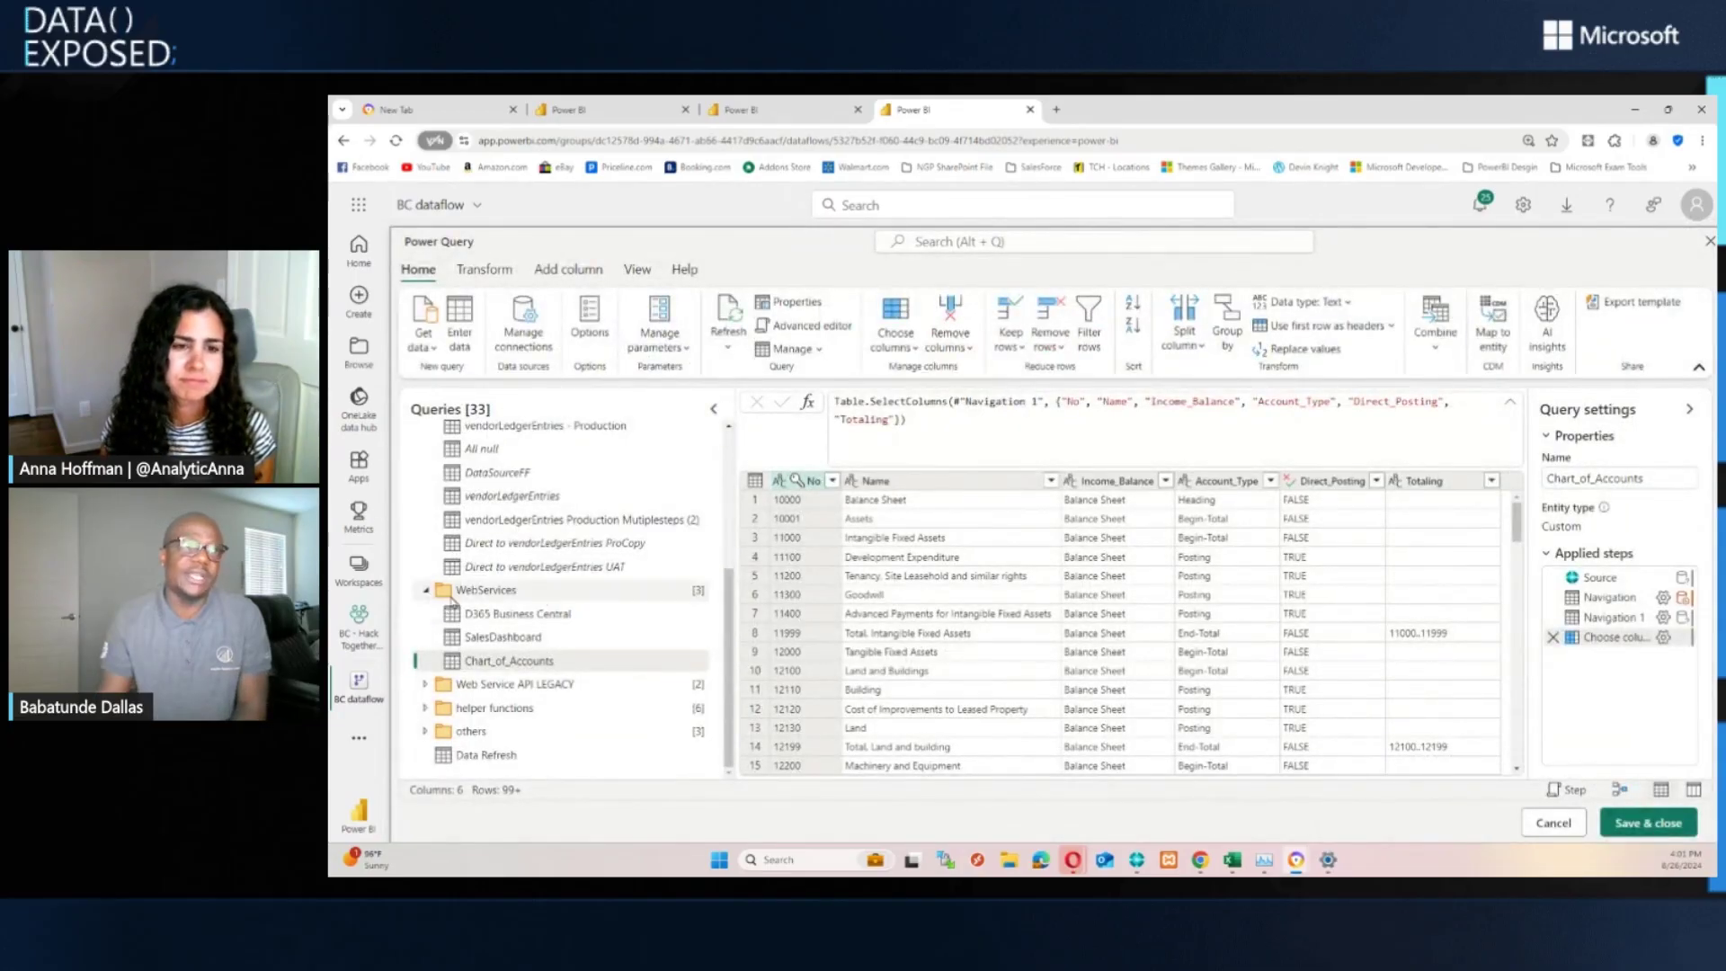
scroll(567, 594, "up", 4)
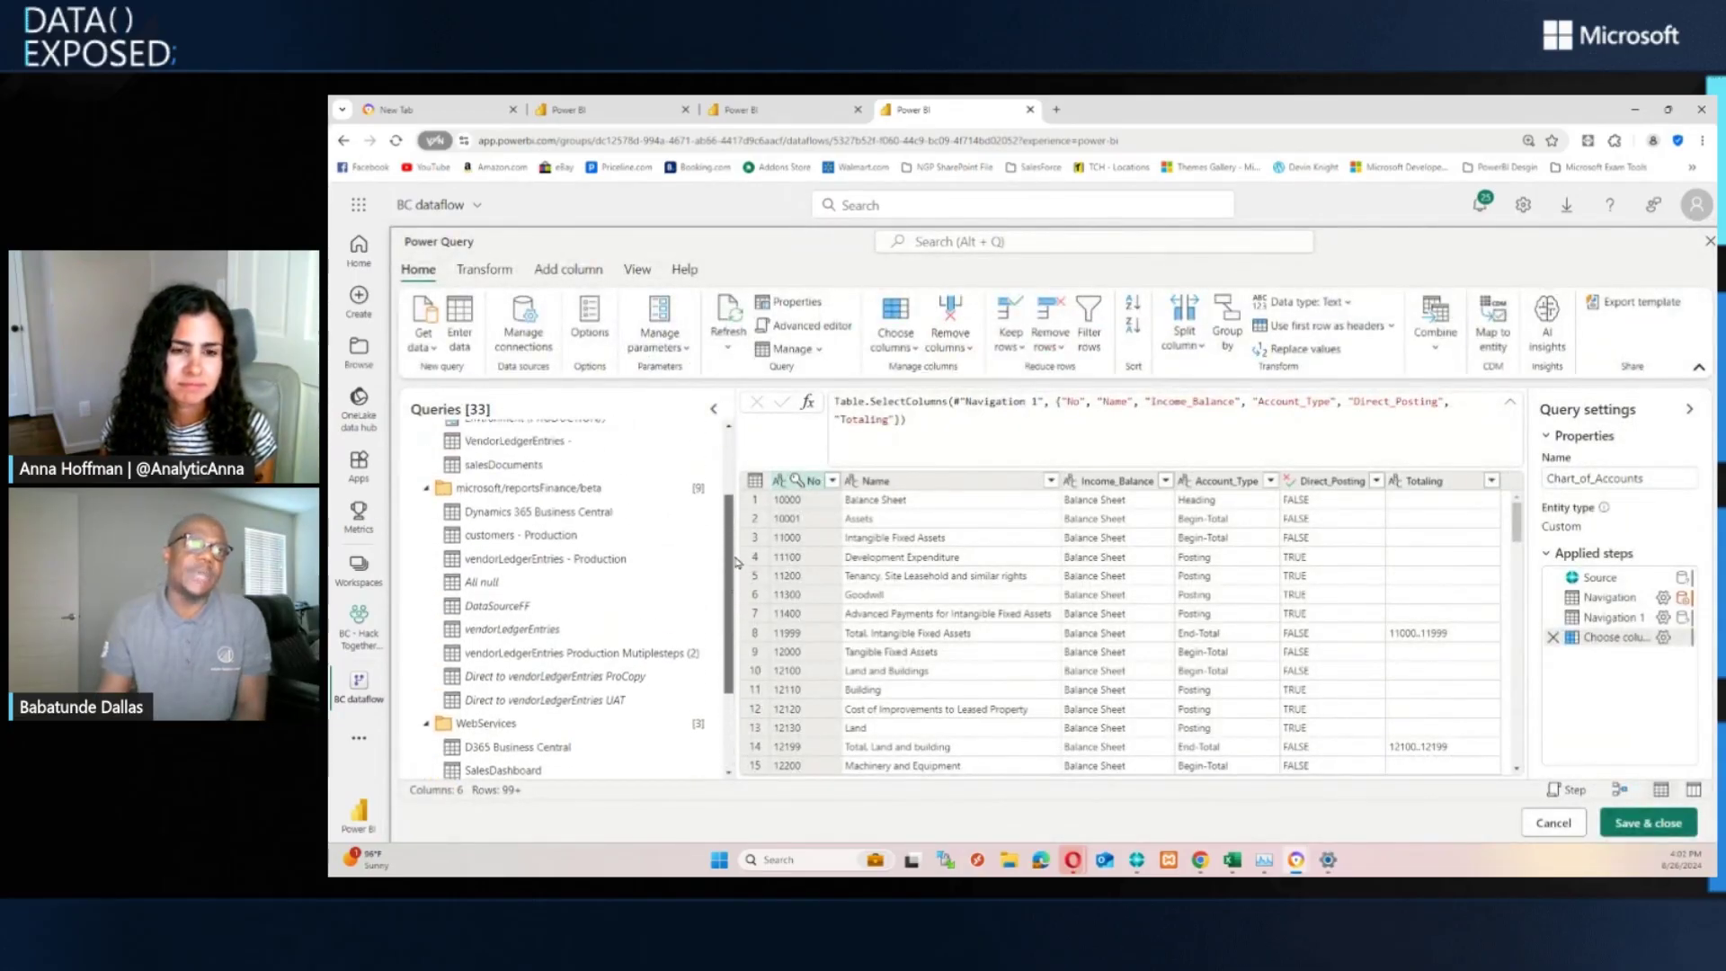
scroll(737, 559, "up", 3)
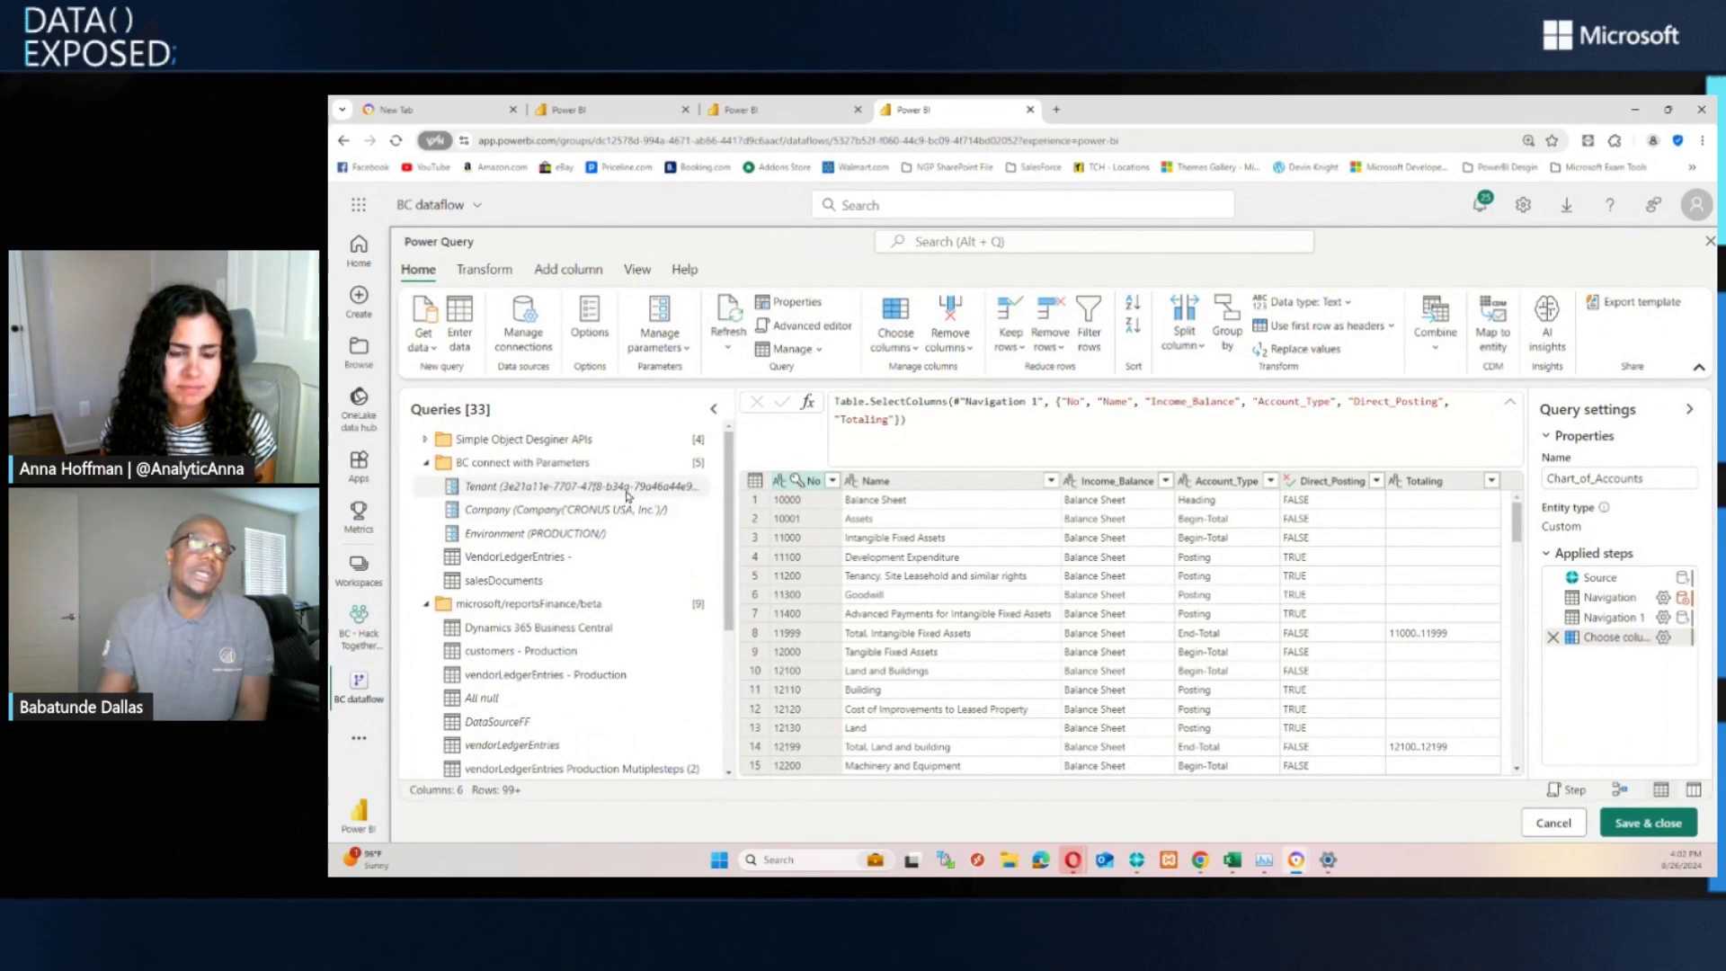
Step: From the Tenant parameter, bring up the full Get data source catalogue
left_click(580, 487)
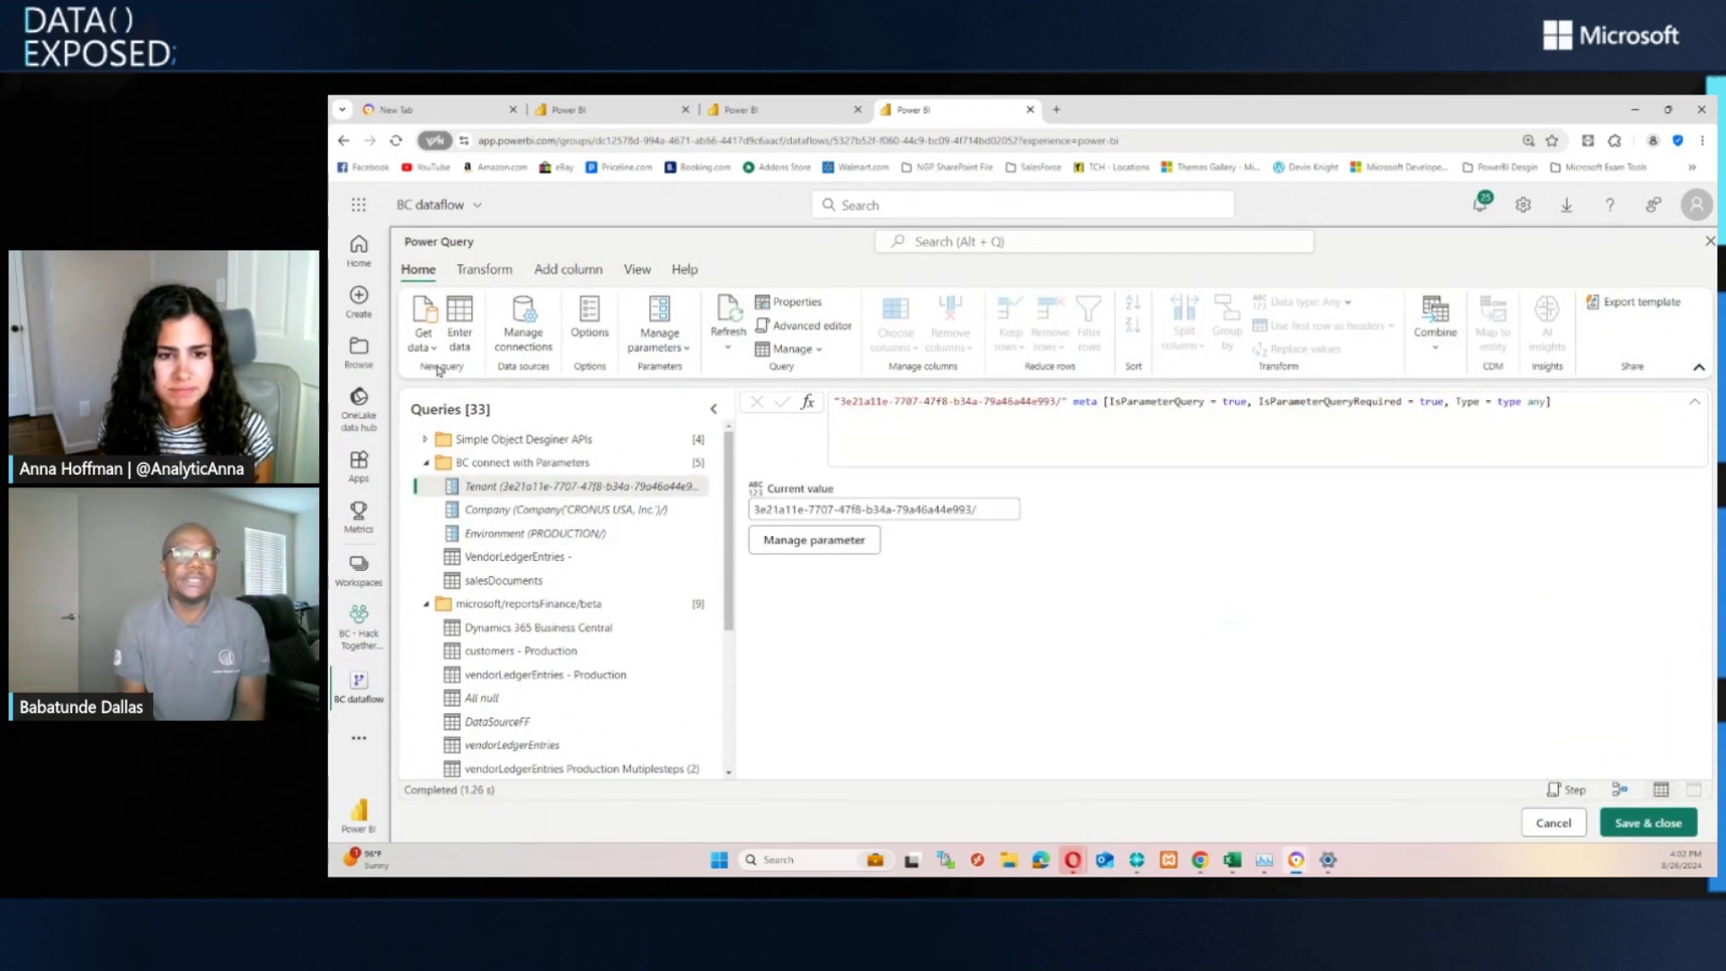
left_click(425, 338)
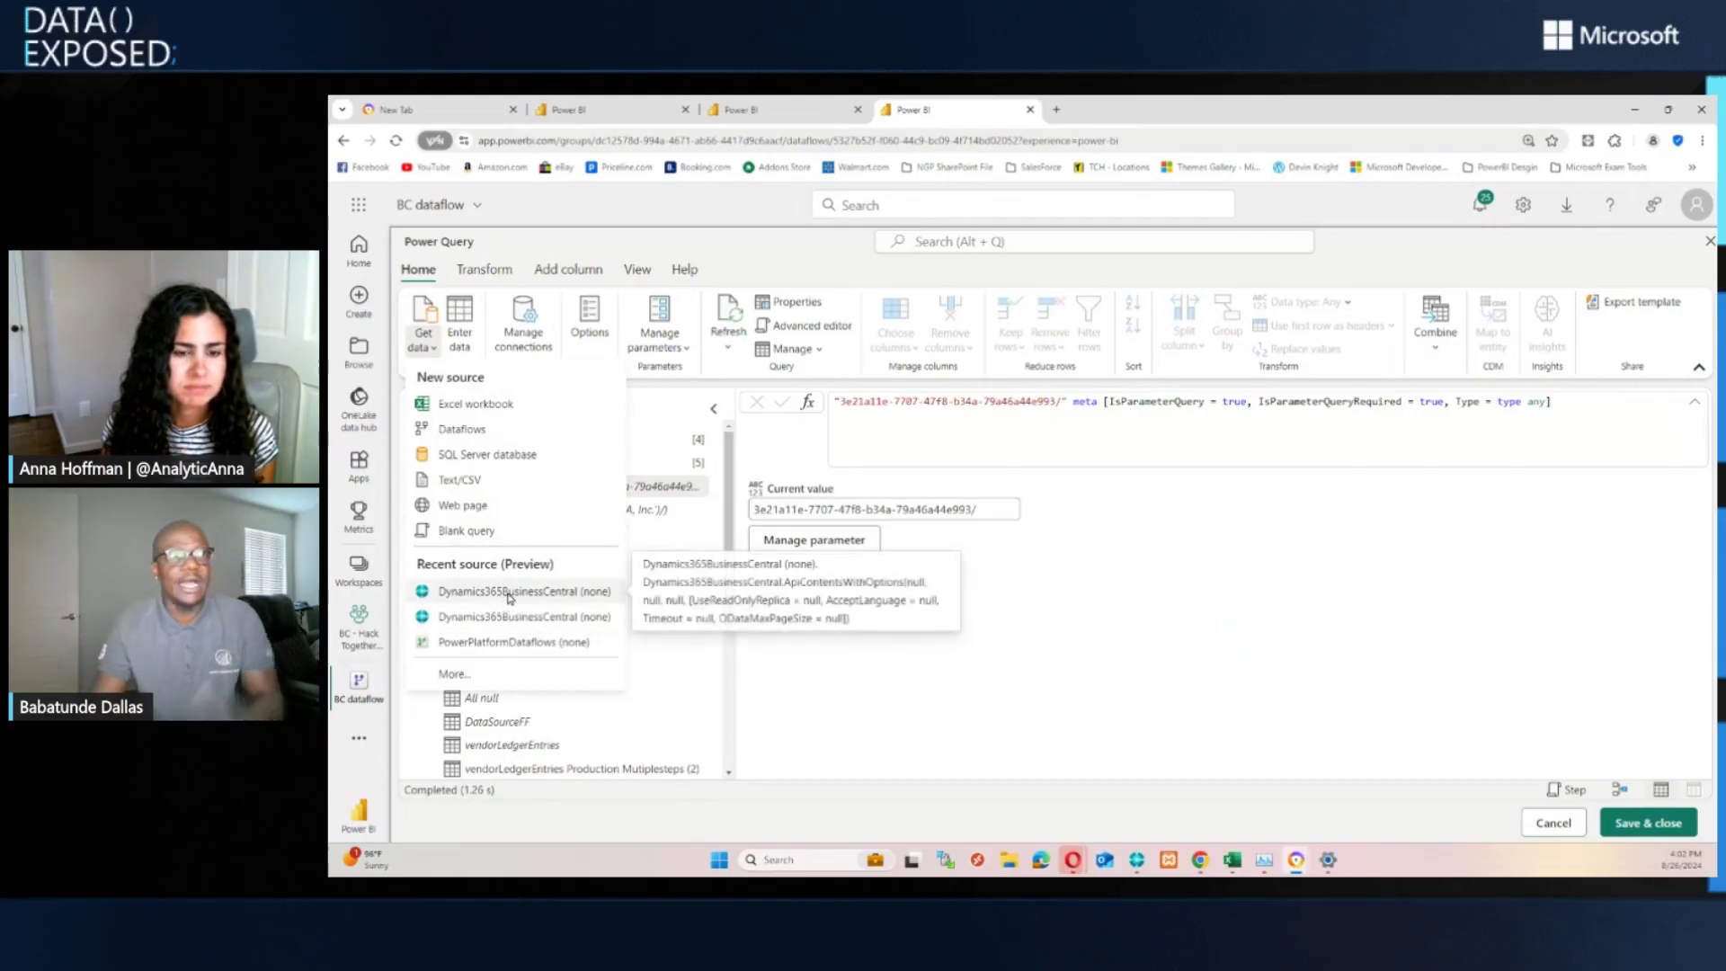
left_click(453, 673)
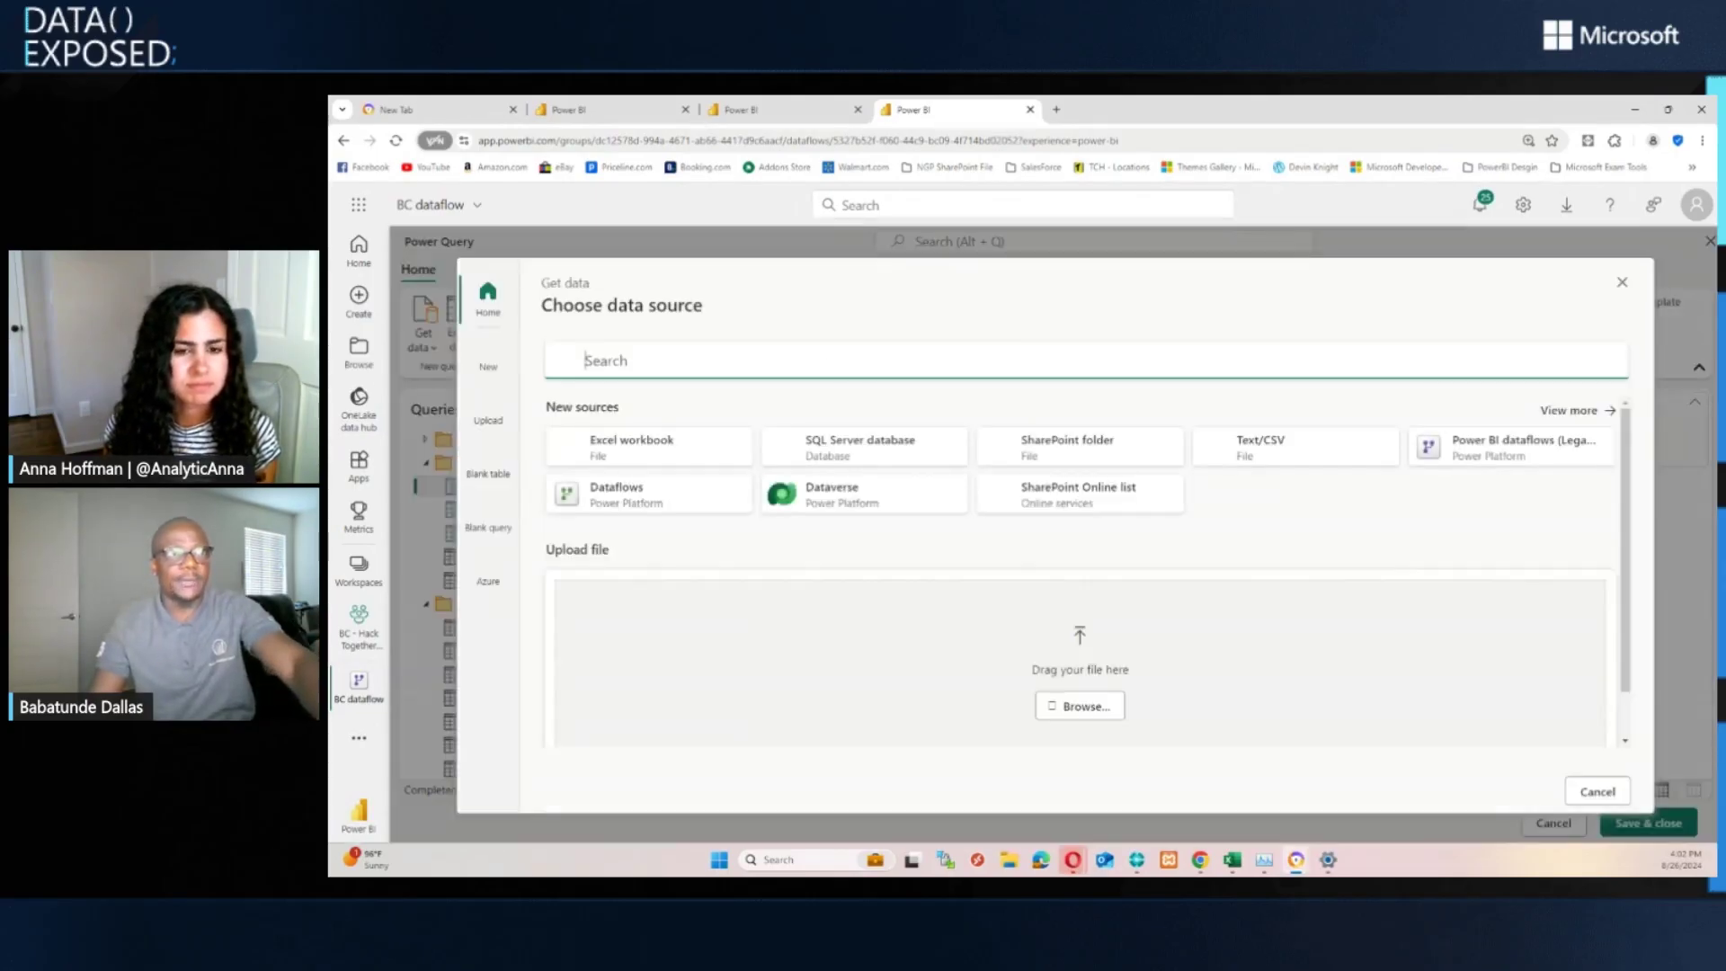
type("busin")
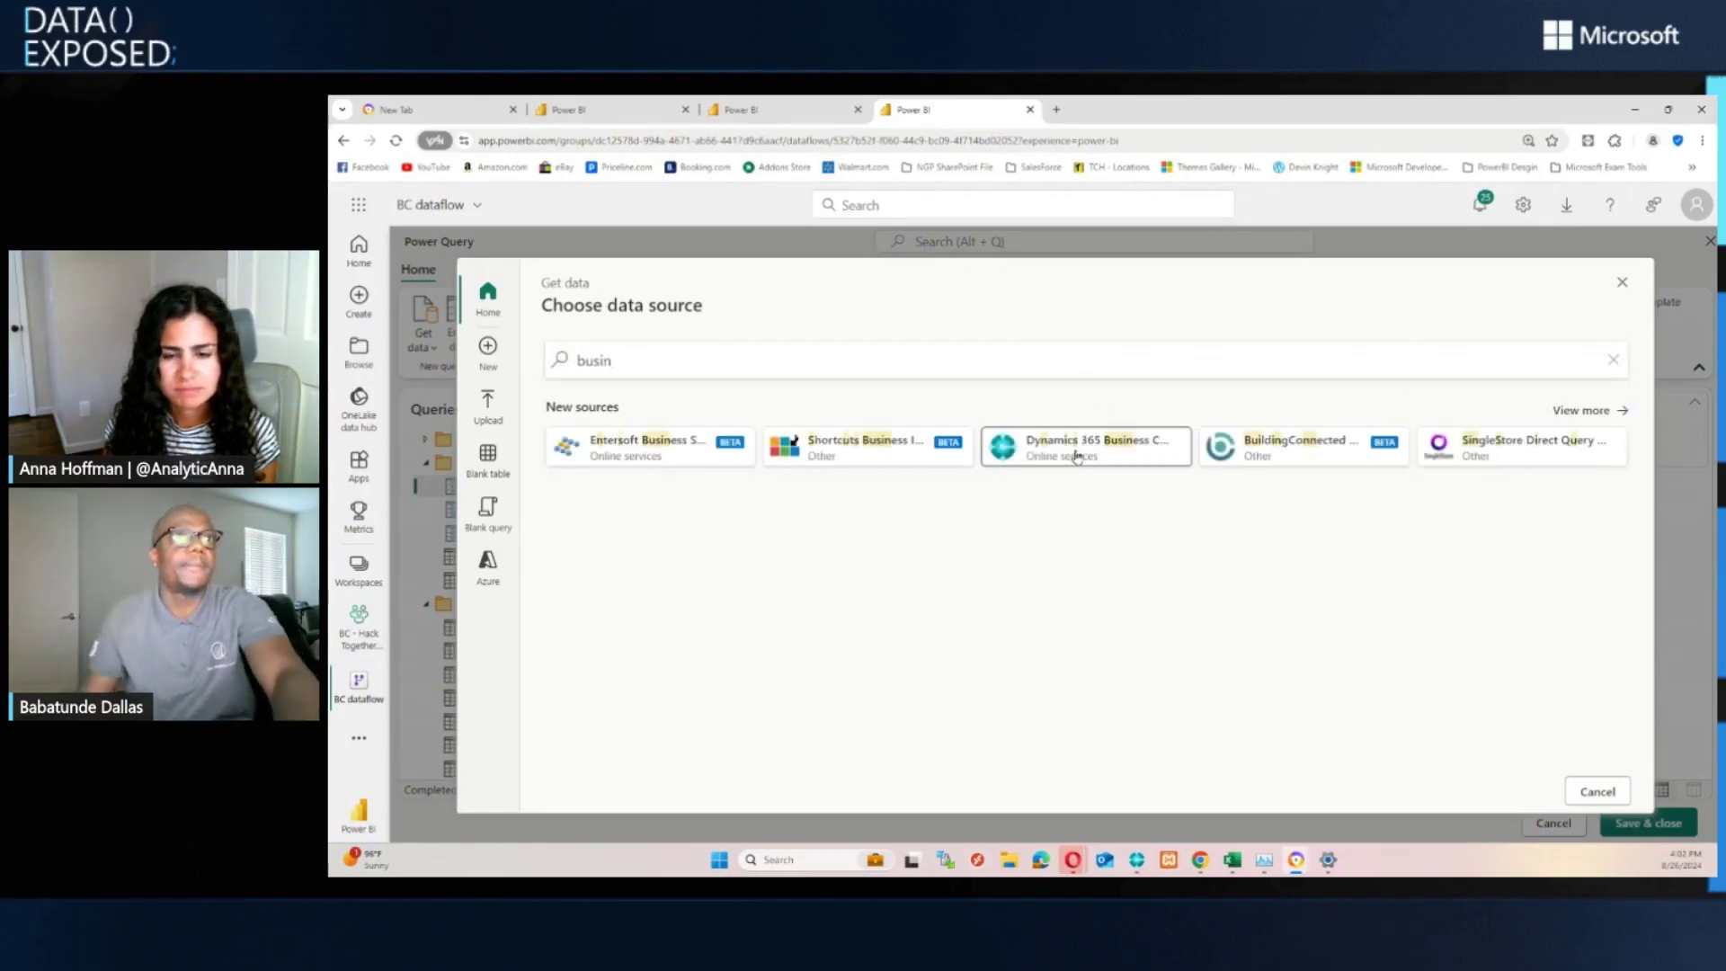
Step: Set up a Dynamics 365 Business Central source: PRODUCTION, CRONUS USA, Inc., microsoft/powerbi/v2.0
left_click(1086, 446)
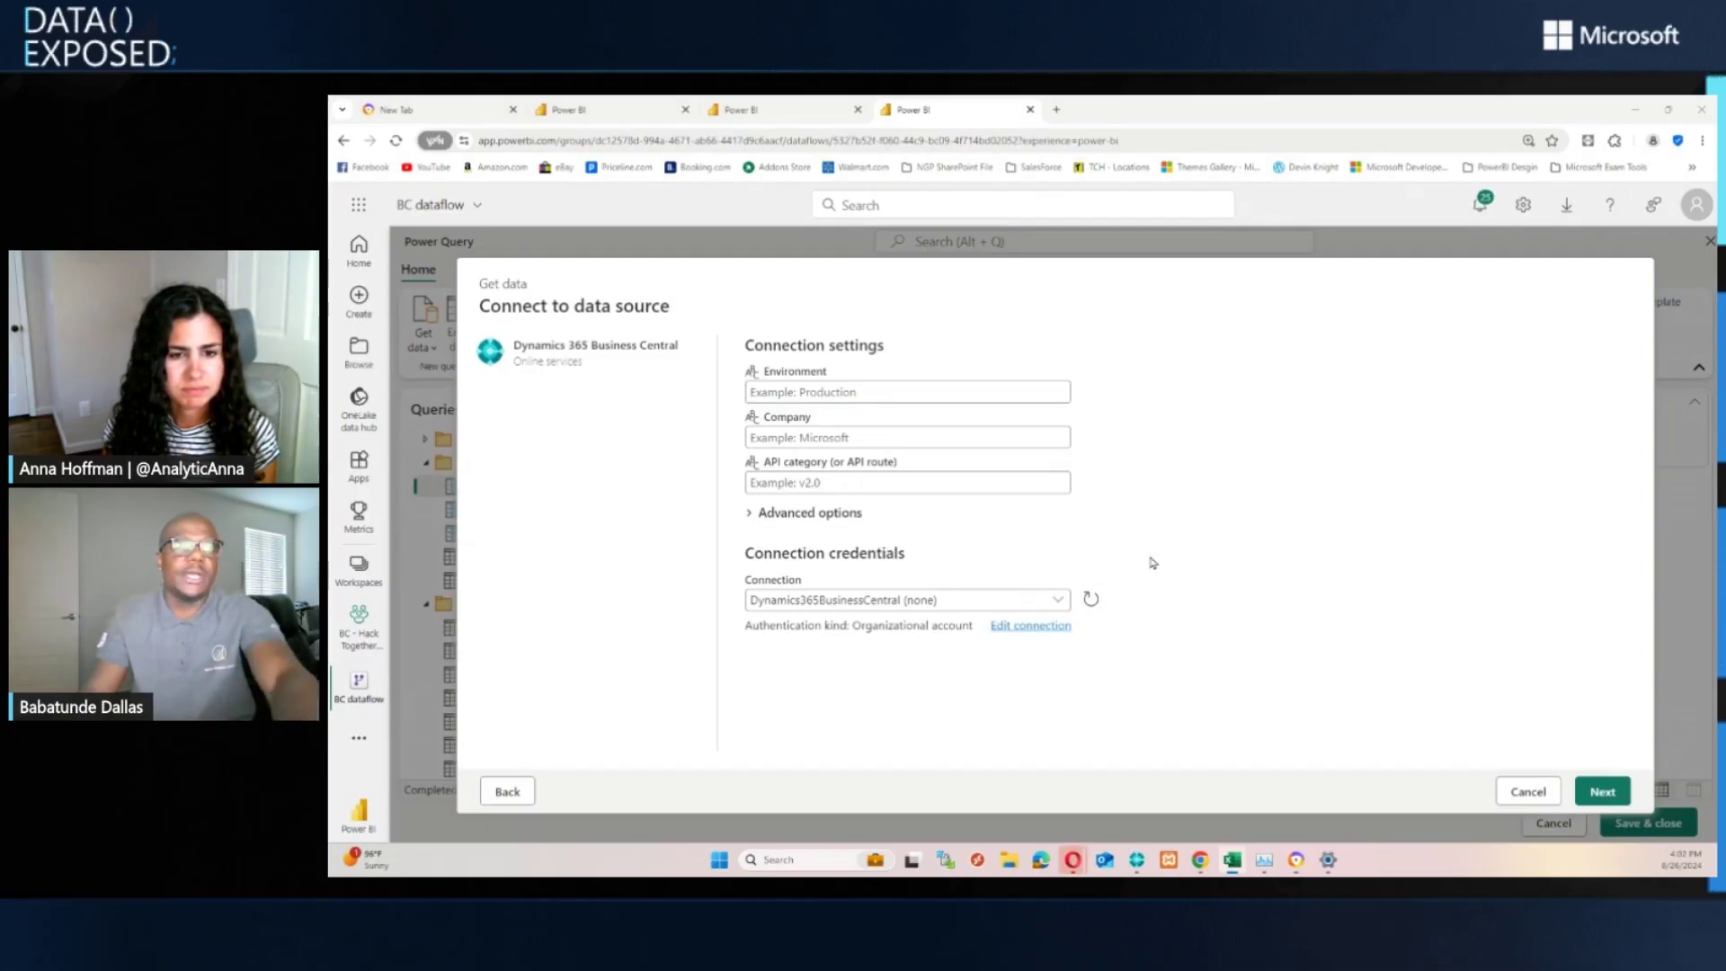
left_click(877, 392)
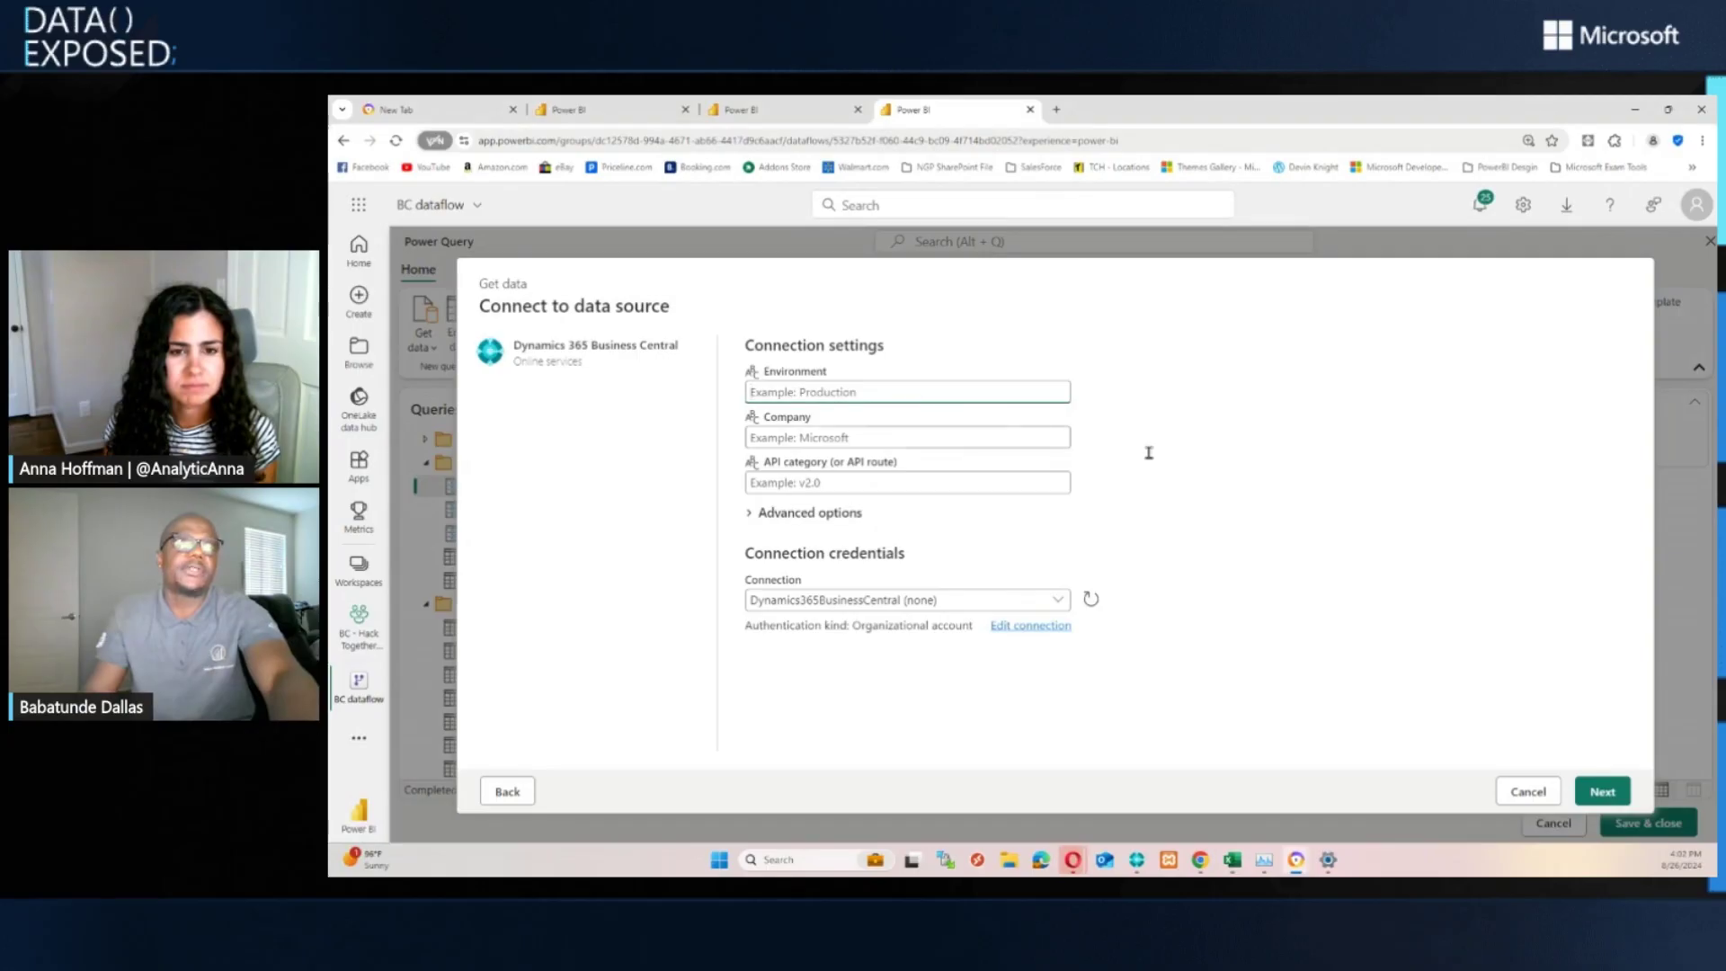
type("PRODUCTION")
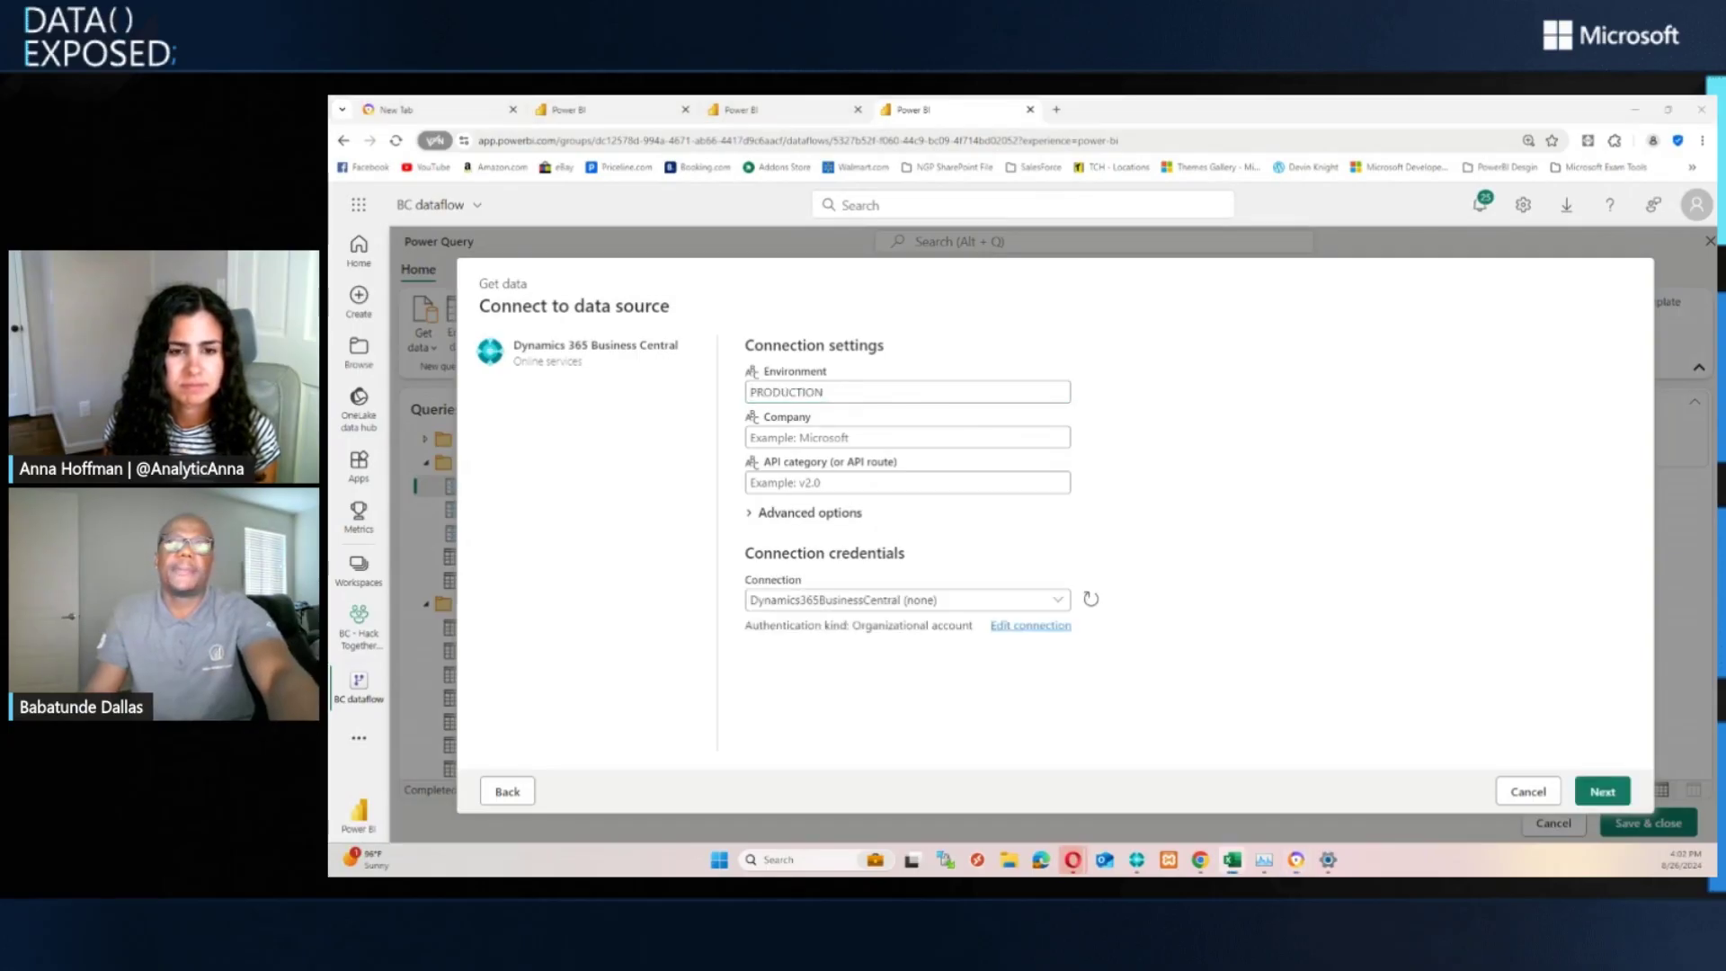
left_click(851, 391)
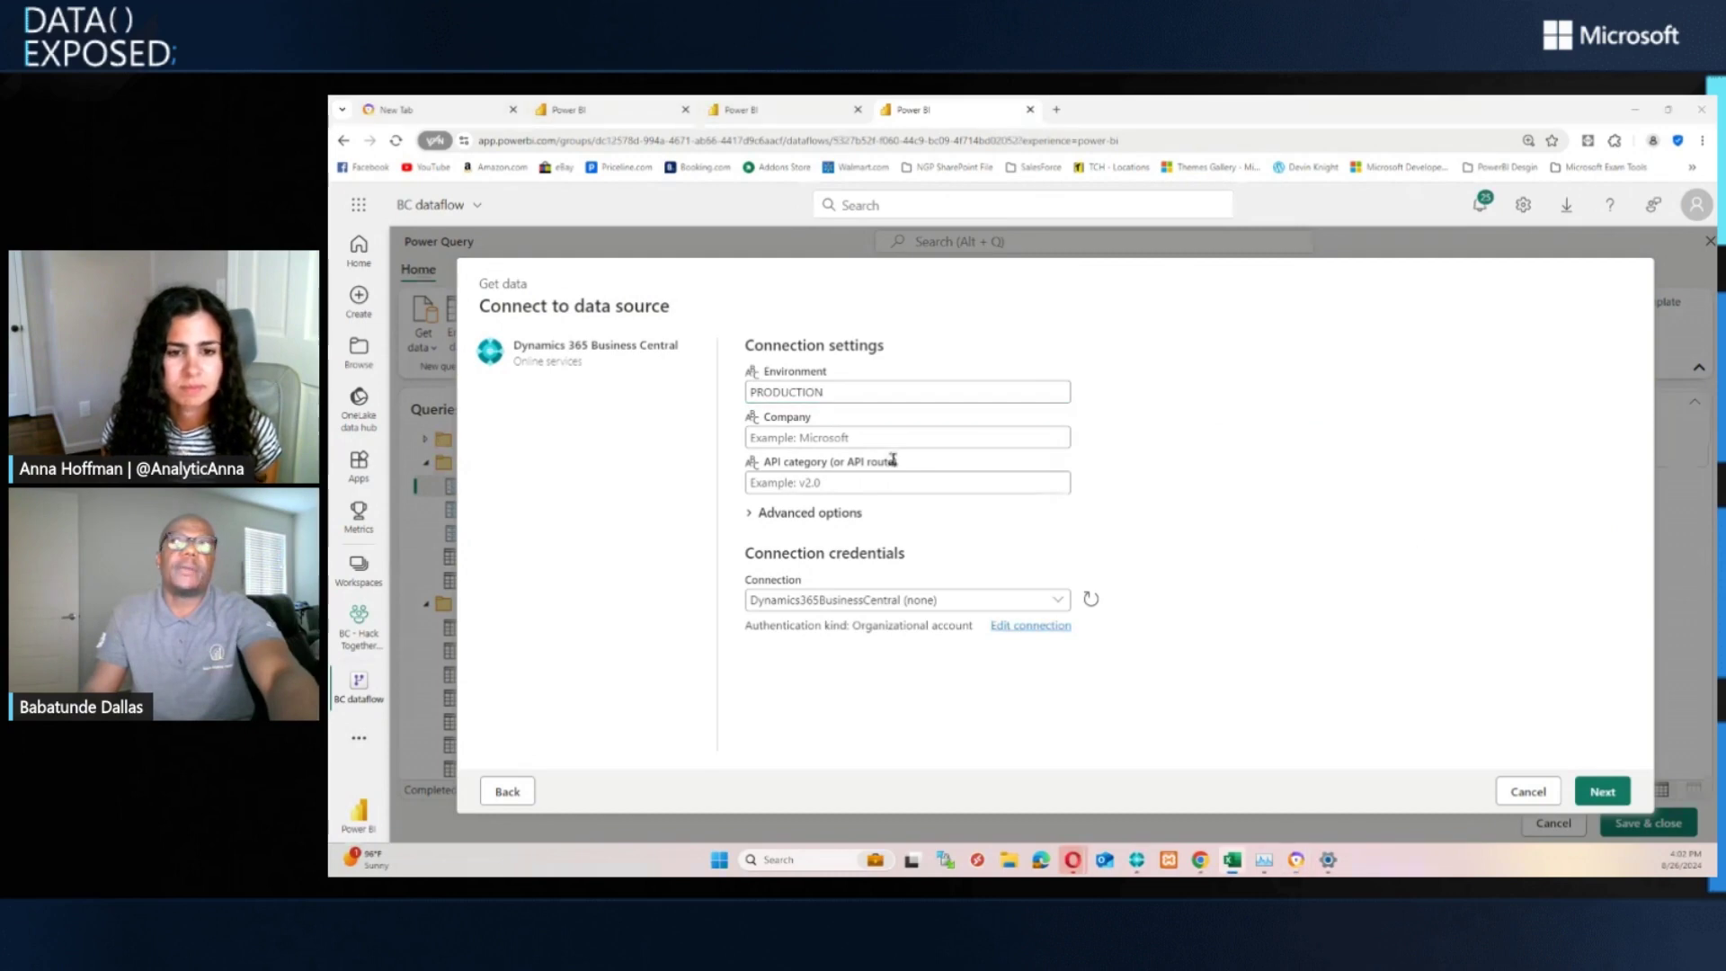
left_click(875, 437)
type("CRONUS USA, Inc.")
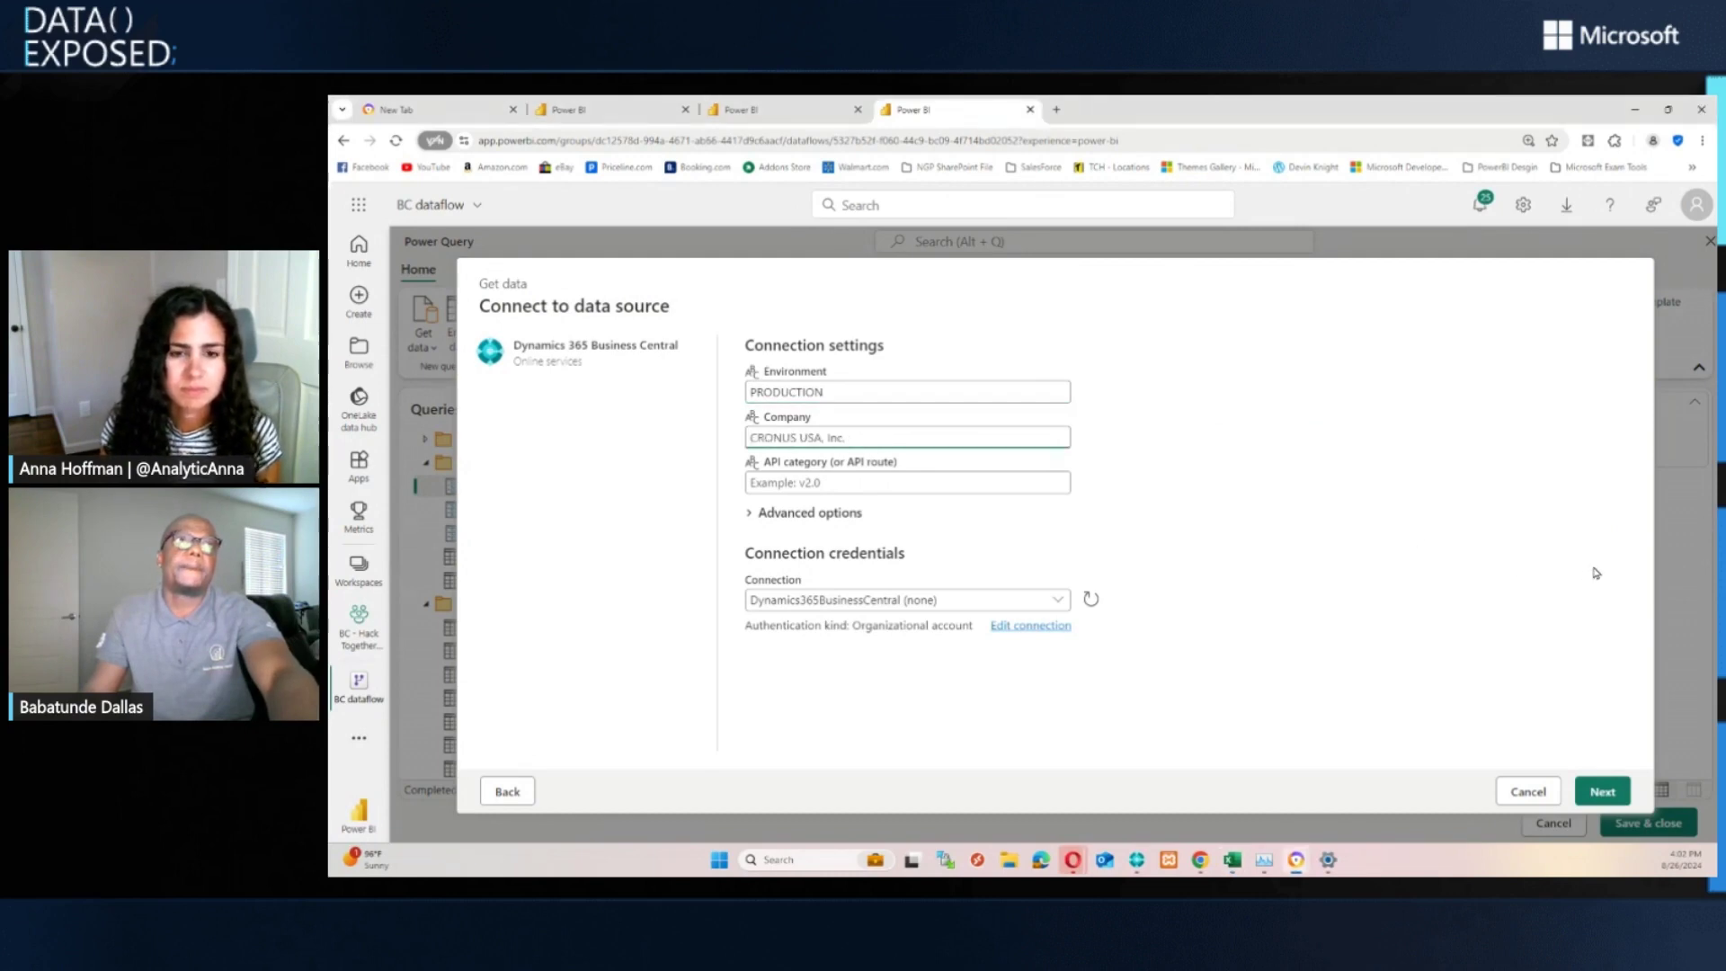
left_click(1595, 573)
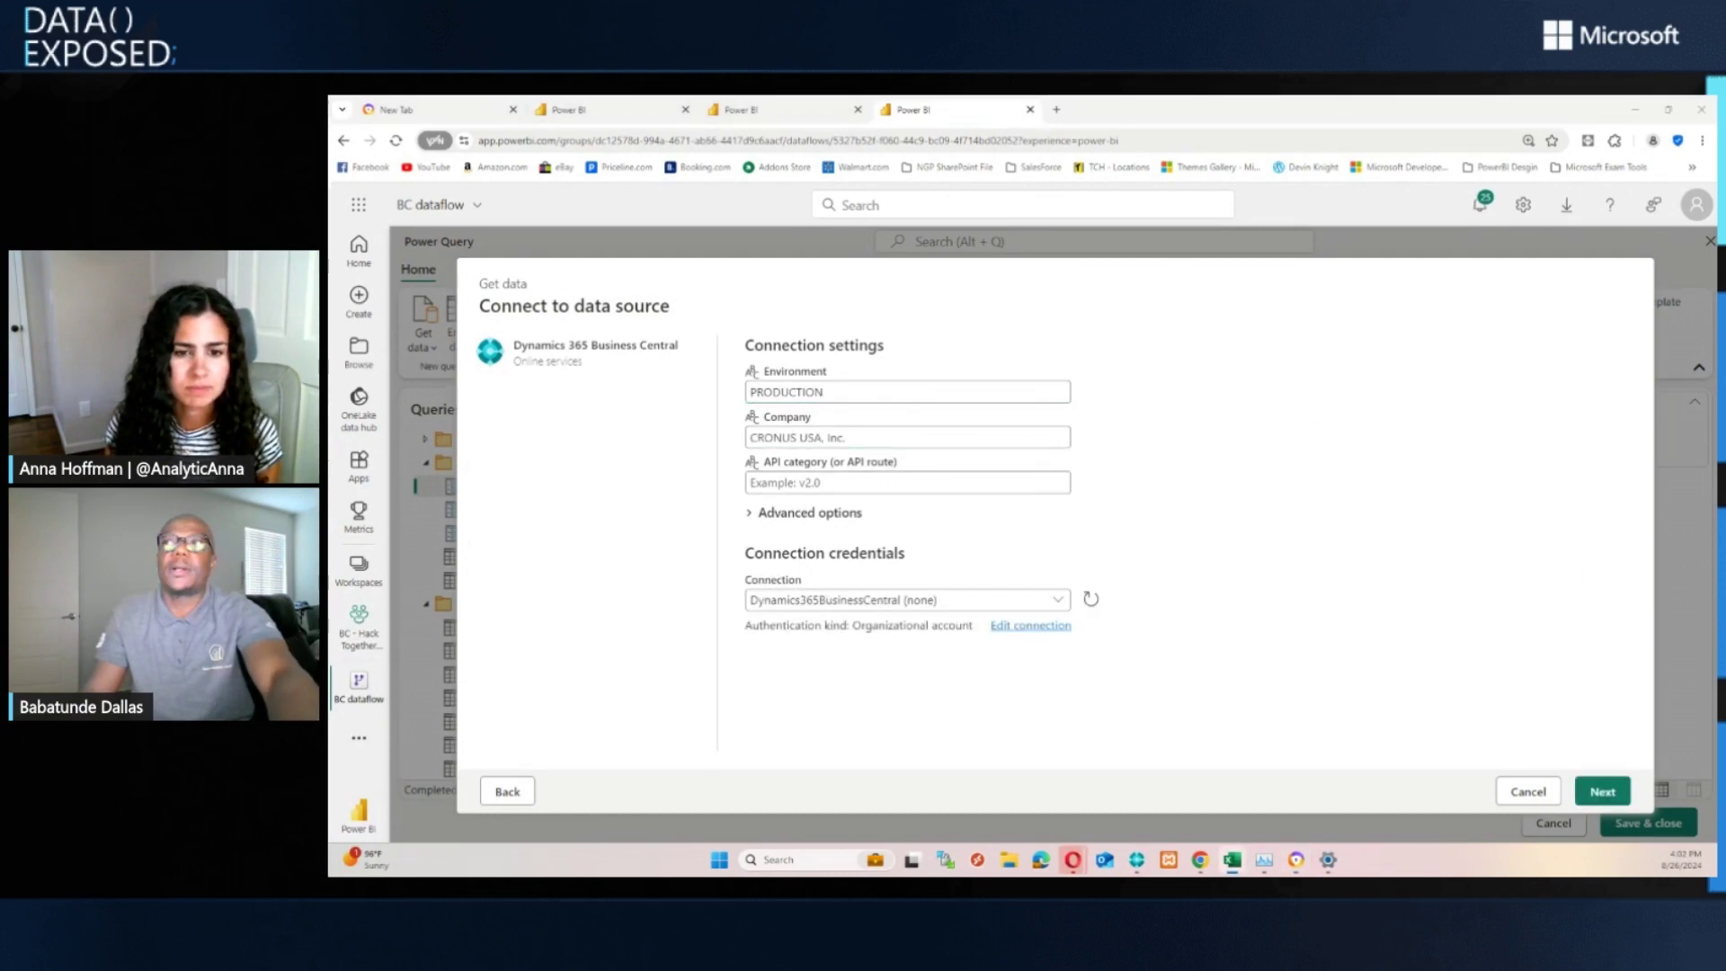
left_click(815, 483)
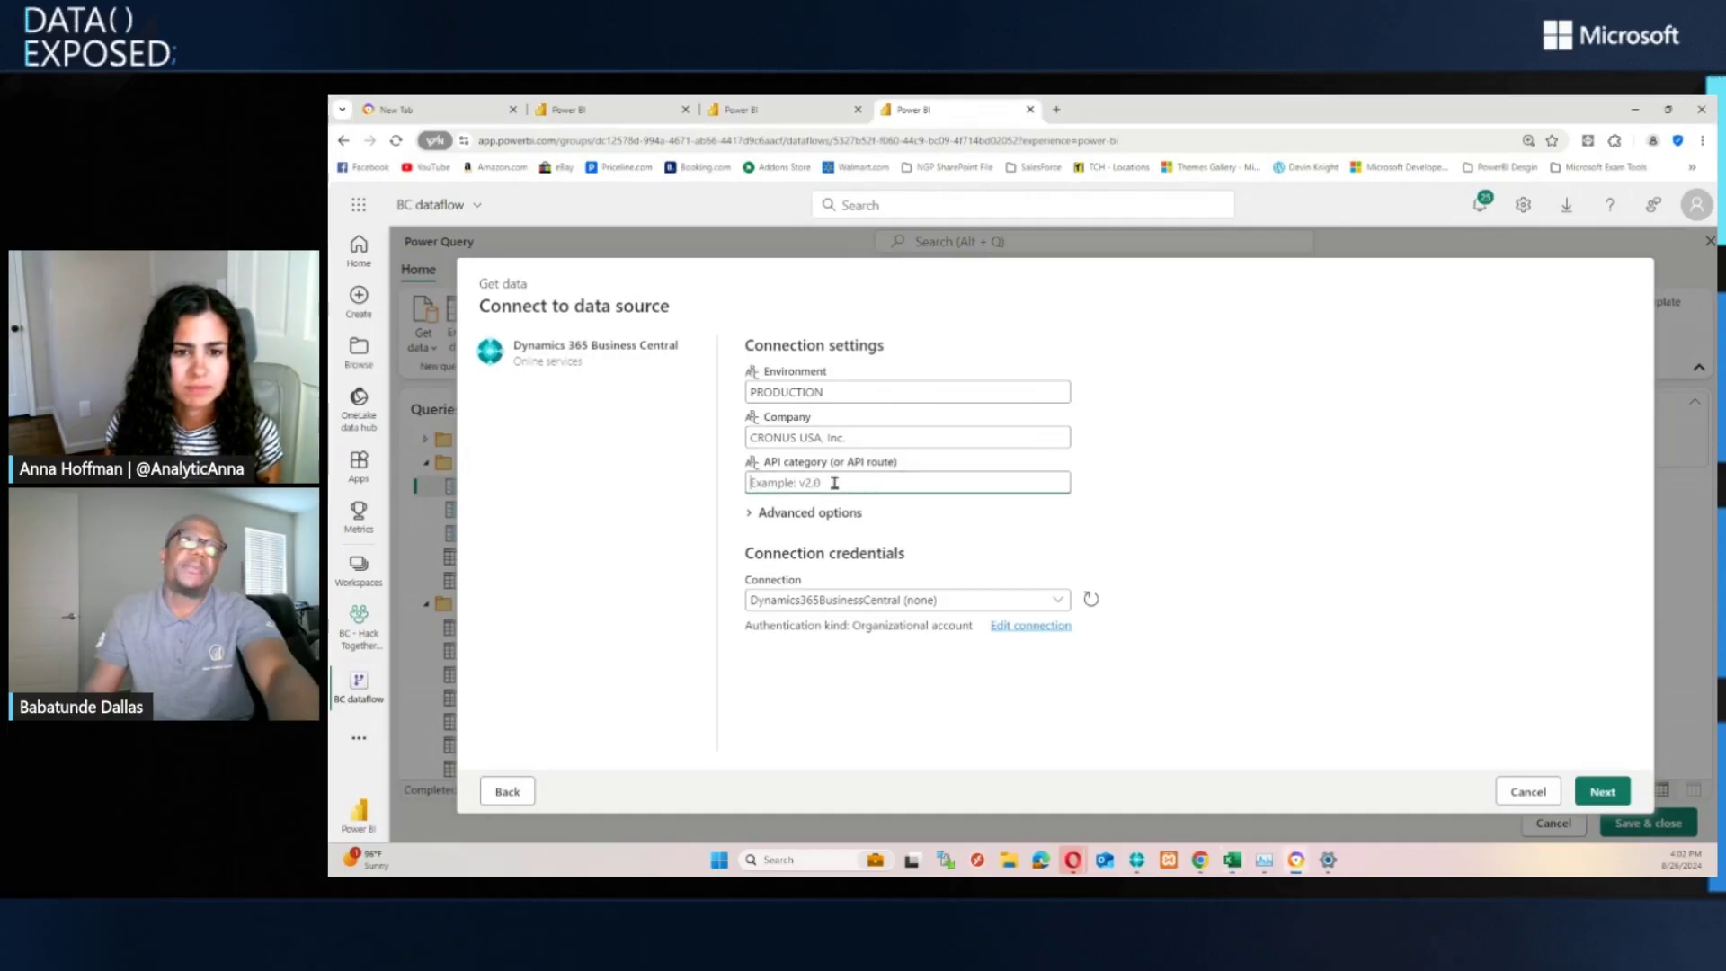
type("microsoft/powerbi/v2.0")
left_click(1359, 700)
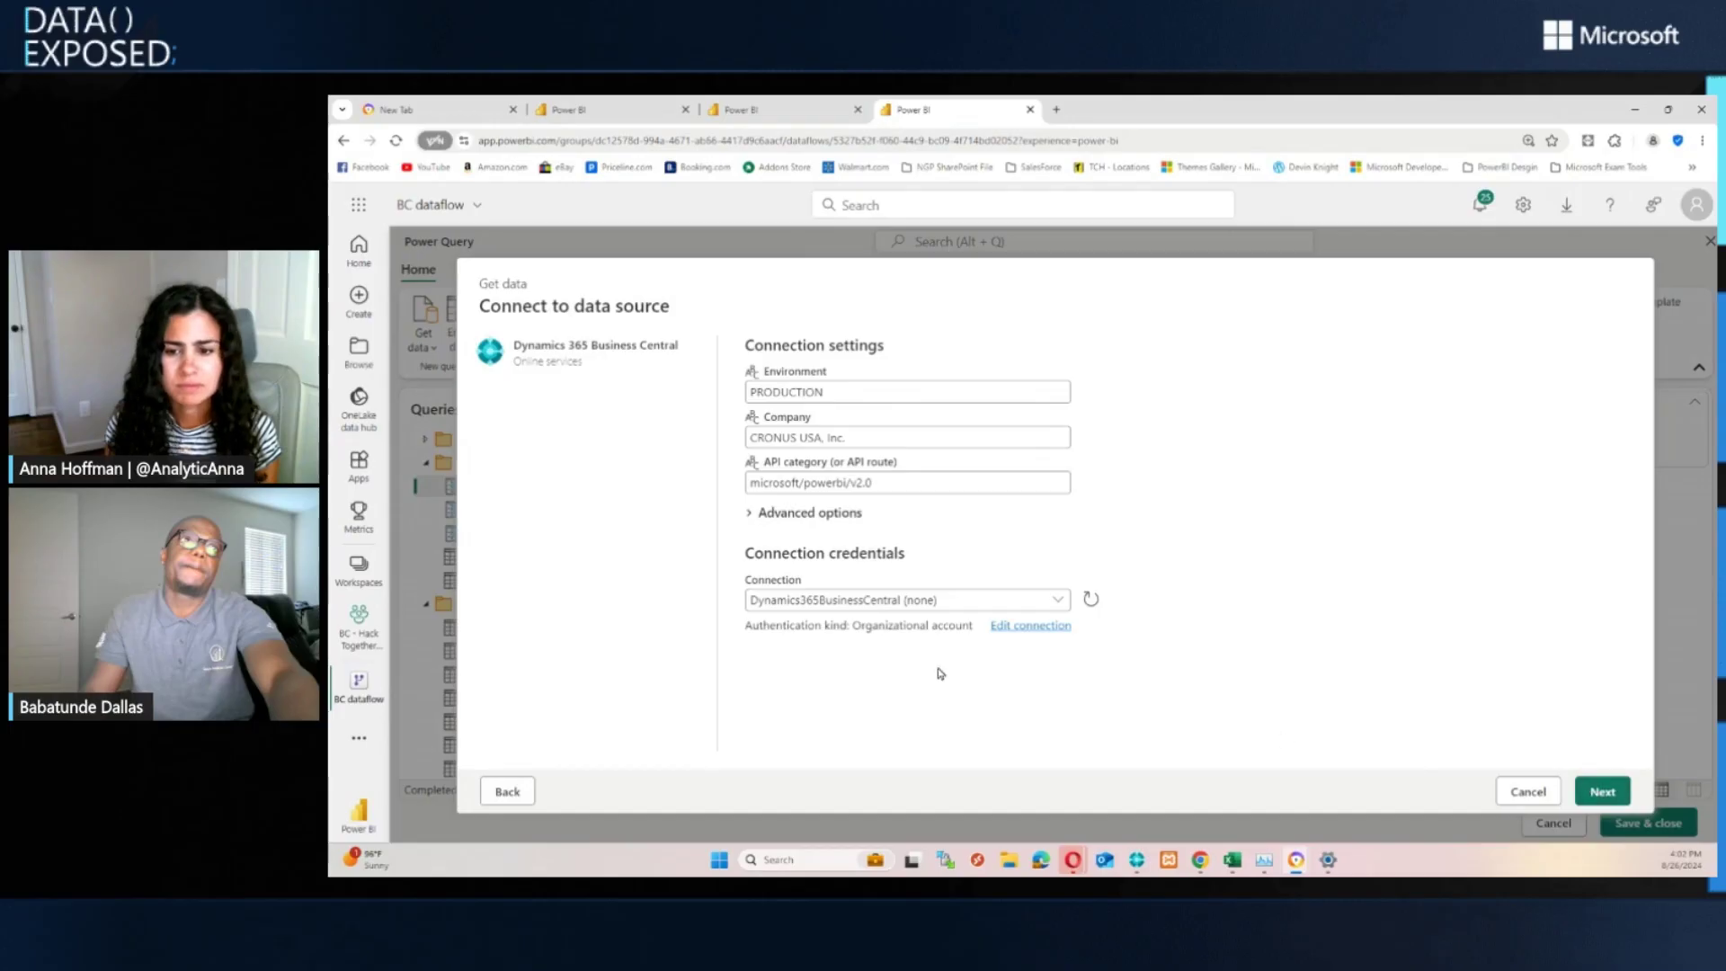
Step: Sign the connection in with an organizational account and continue connecting
left_click(1029, 626)
scroll(998, 634, "down", 2)
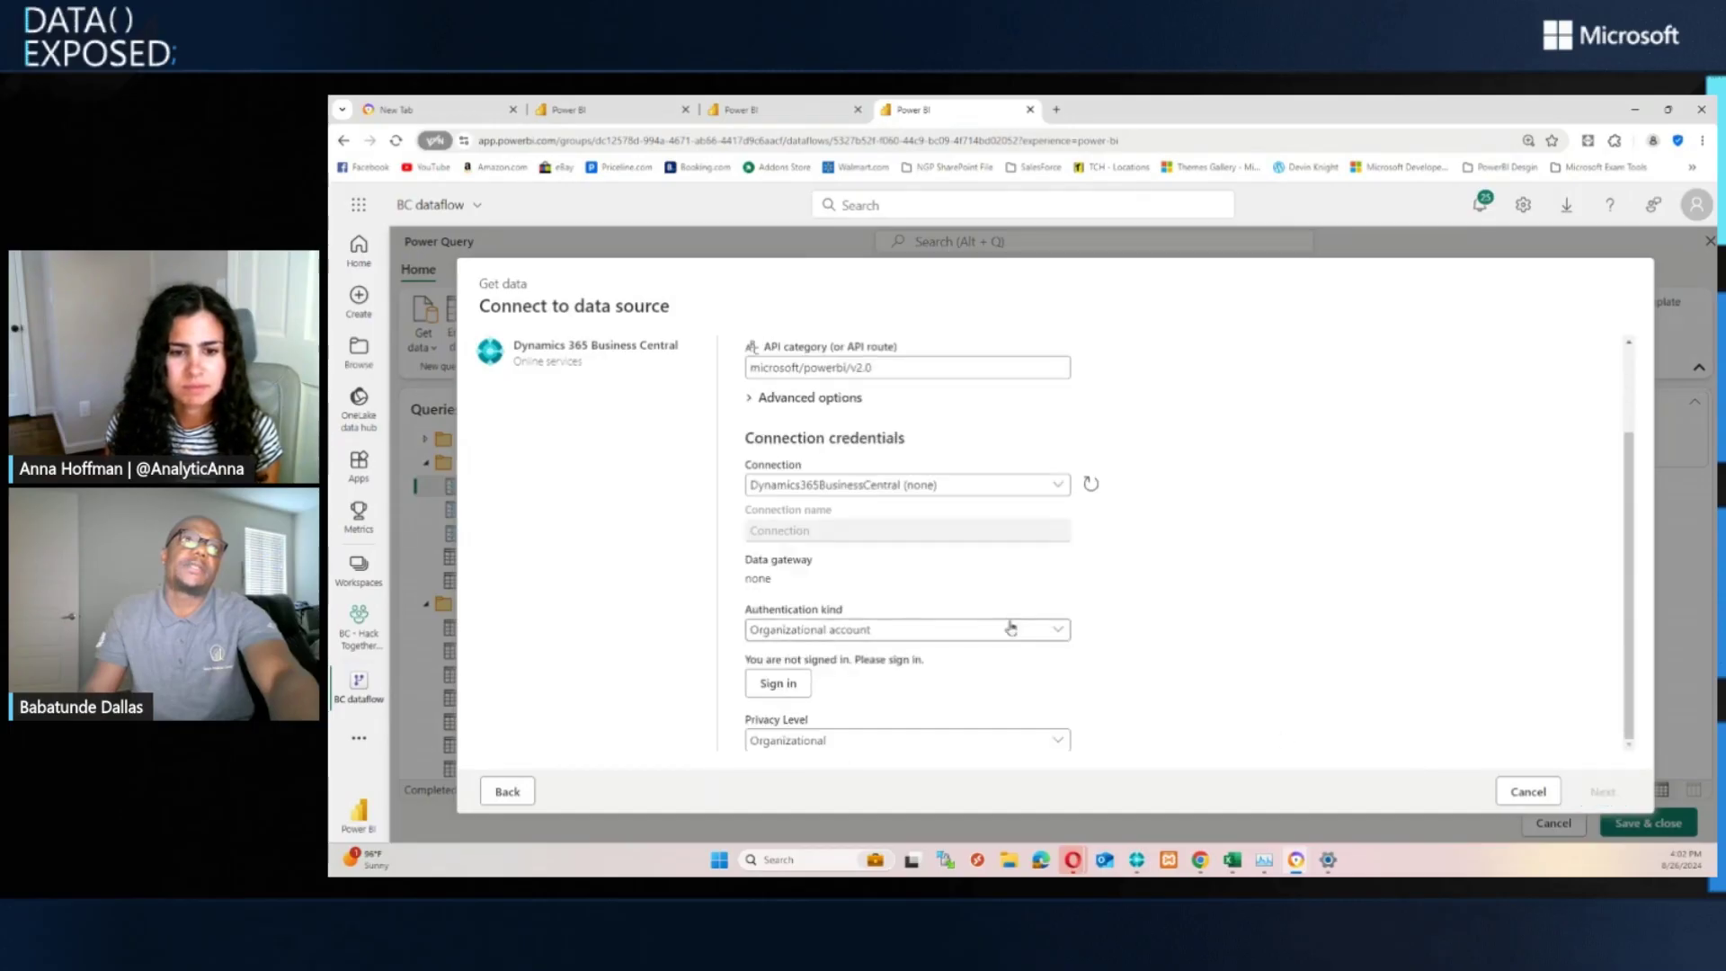
left_click(906, 629)
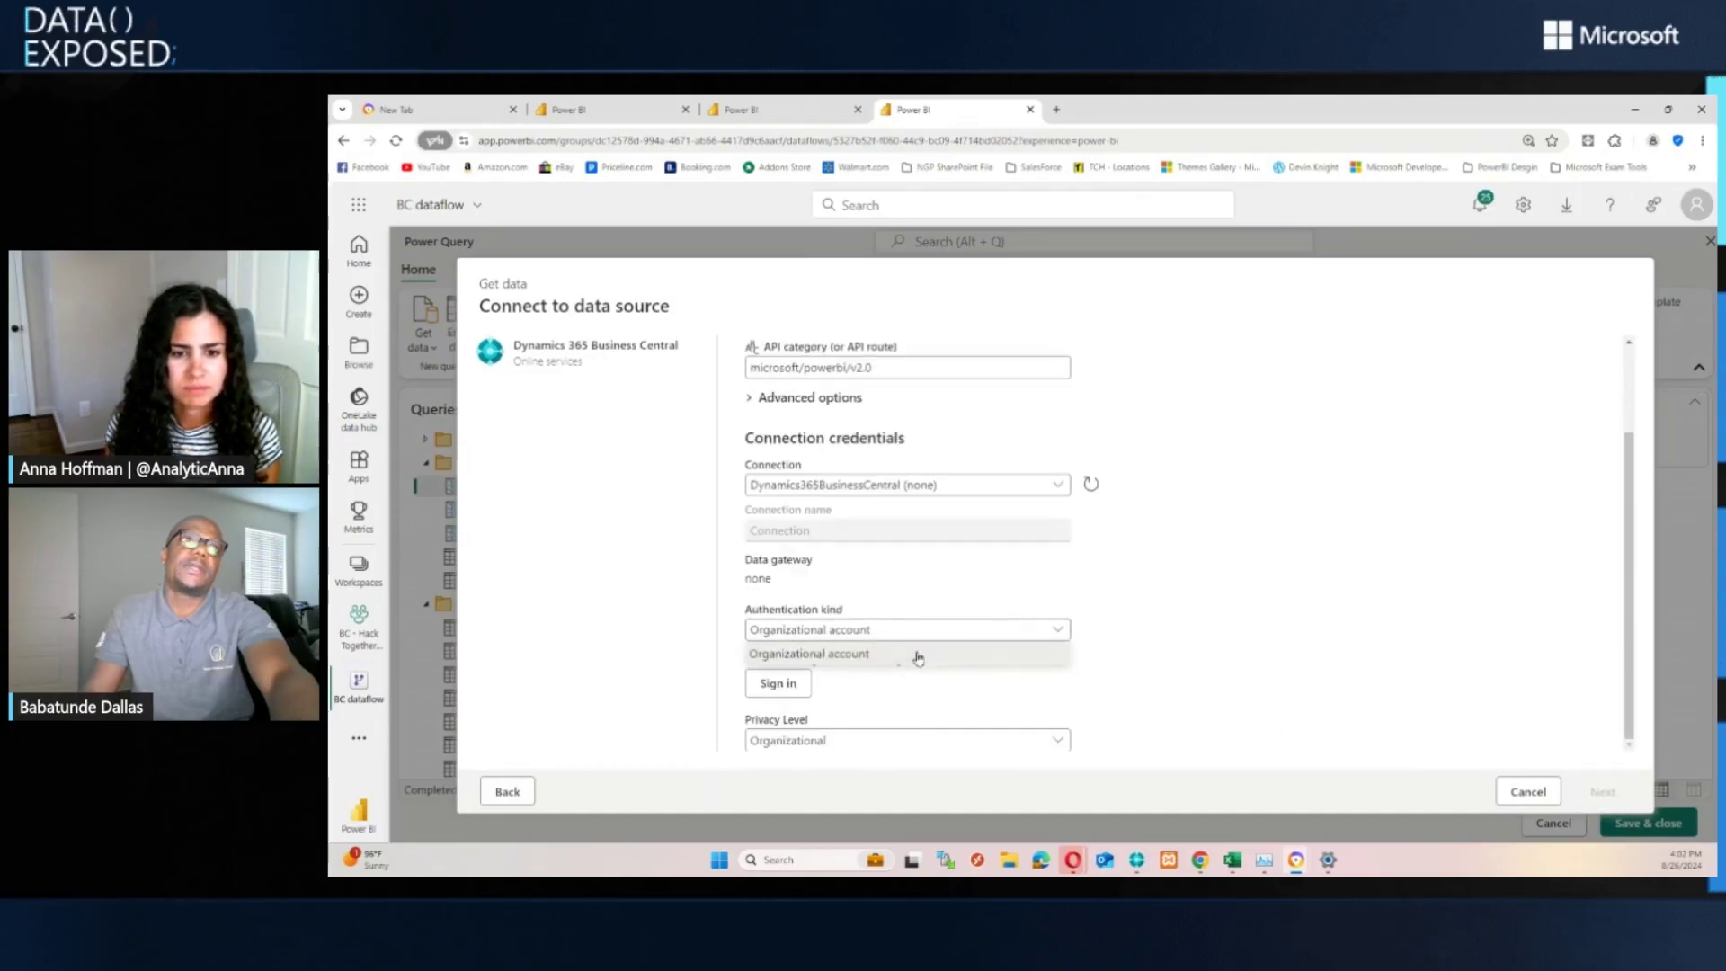
left_click(779, 683)
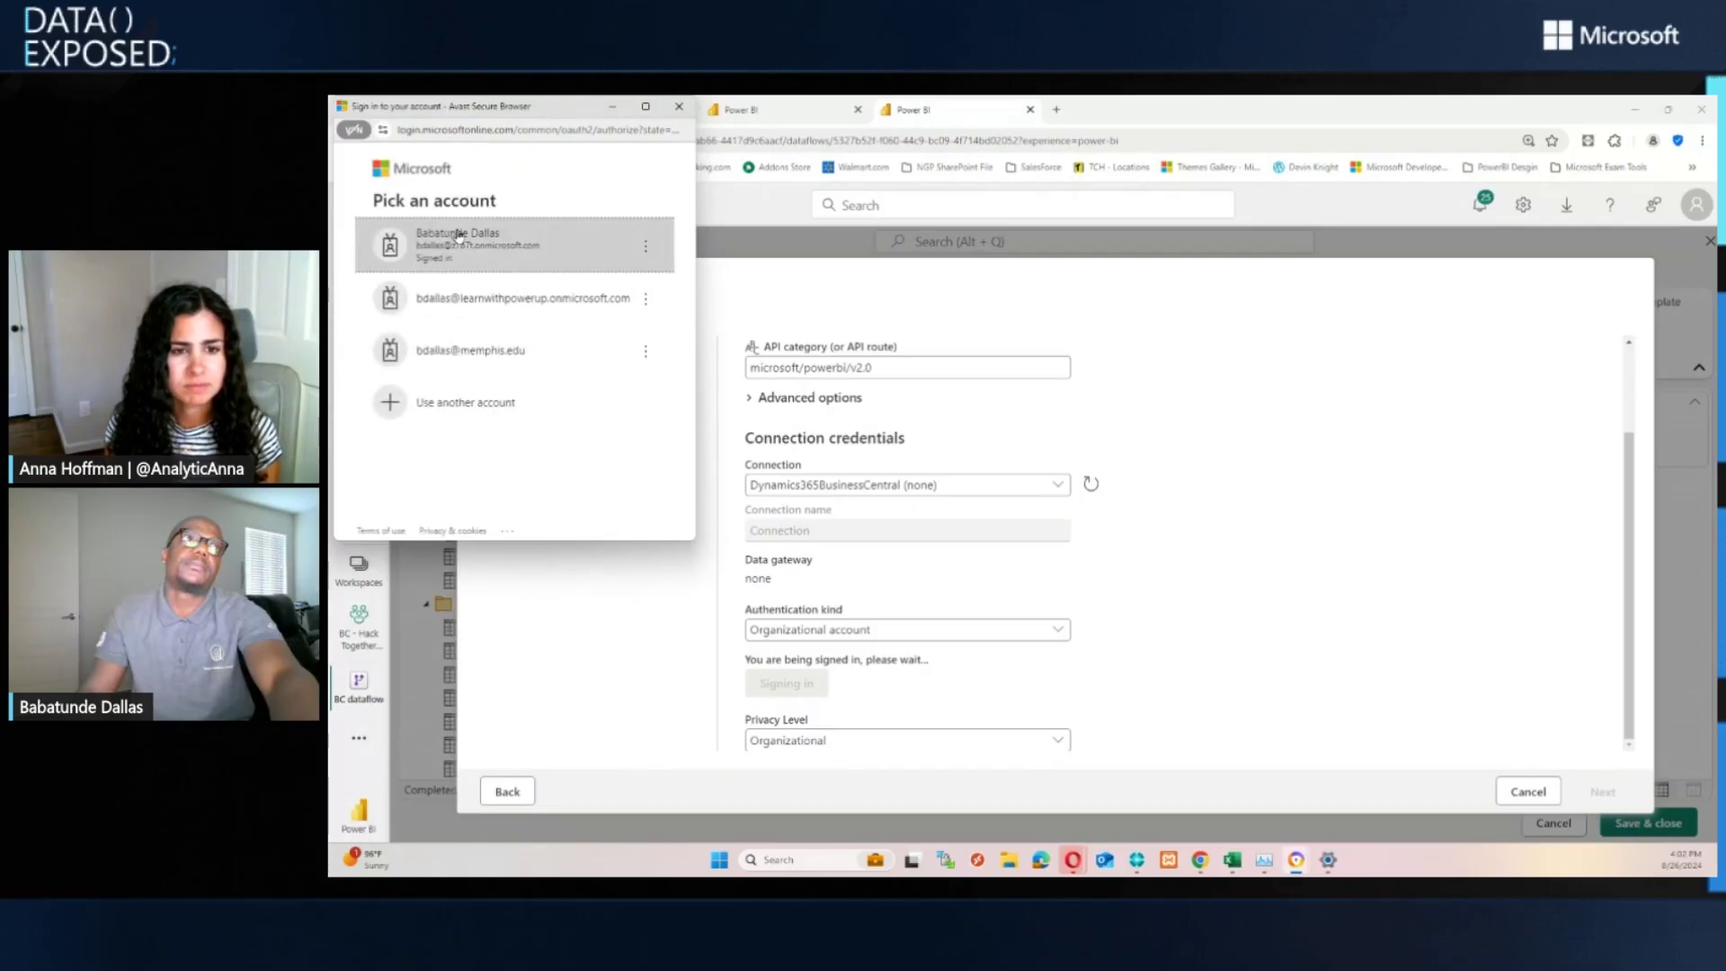
left_click(459, 235)
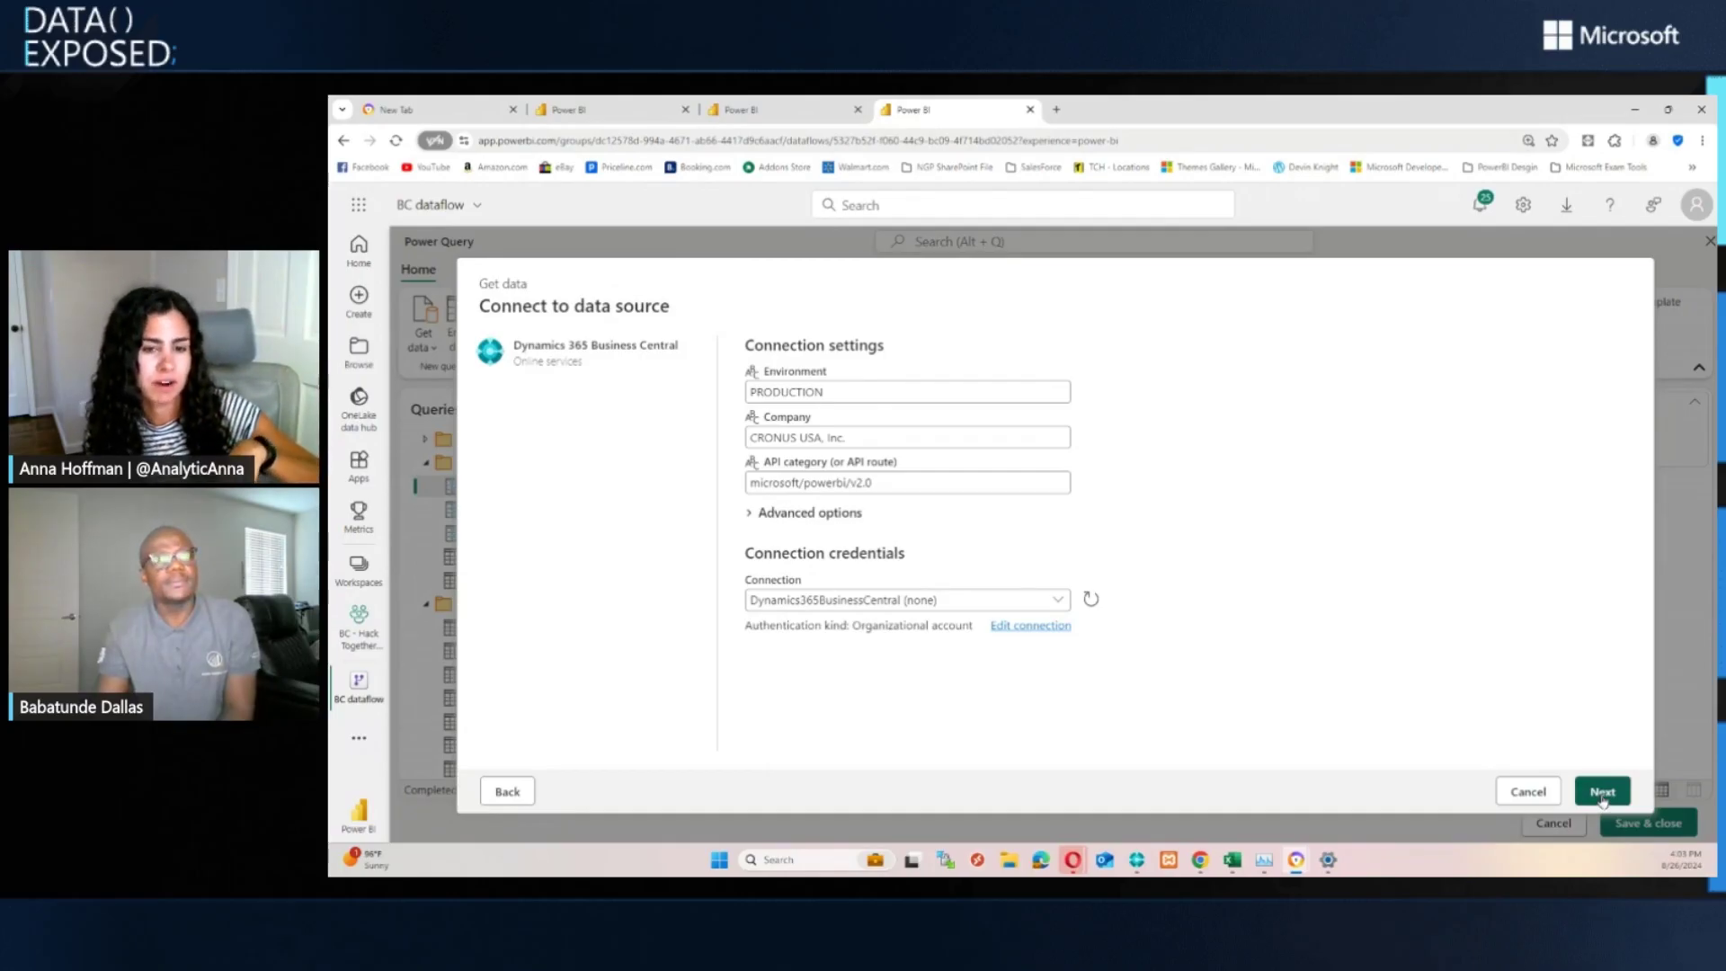
left_click(1603, 792)
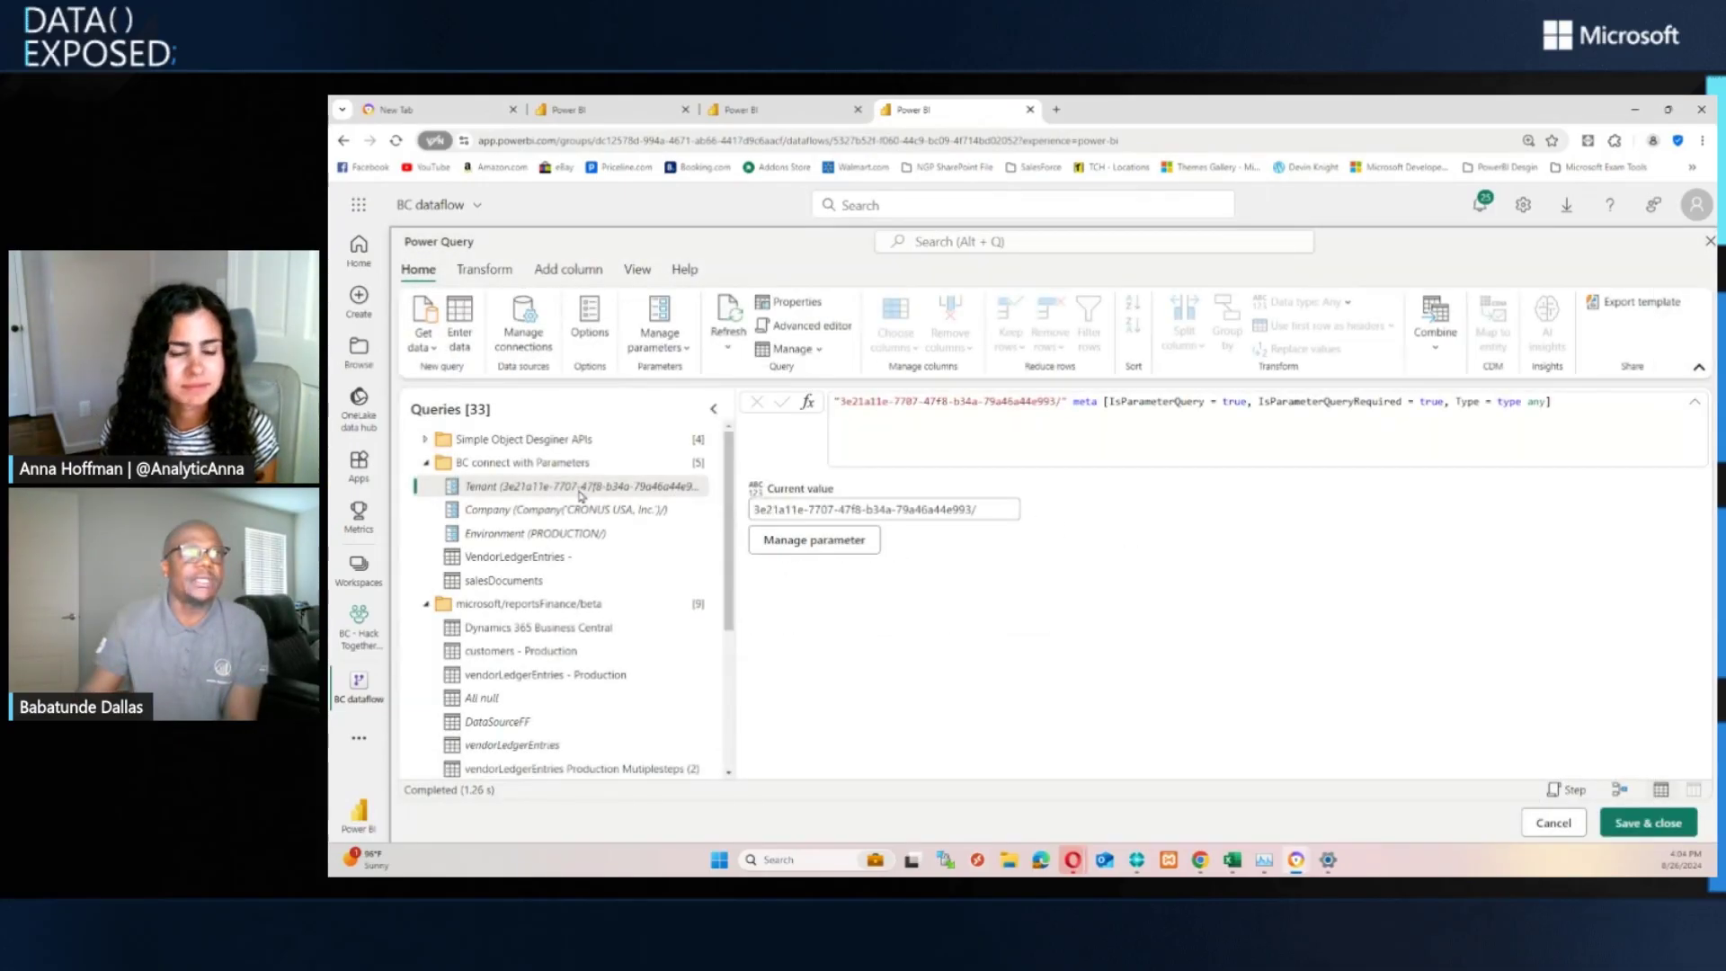
Step: Check the Company parameter, then the Dynamics 365 Business Central query's Source step environments
left_click(567, 510)
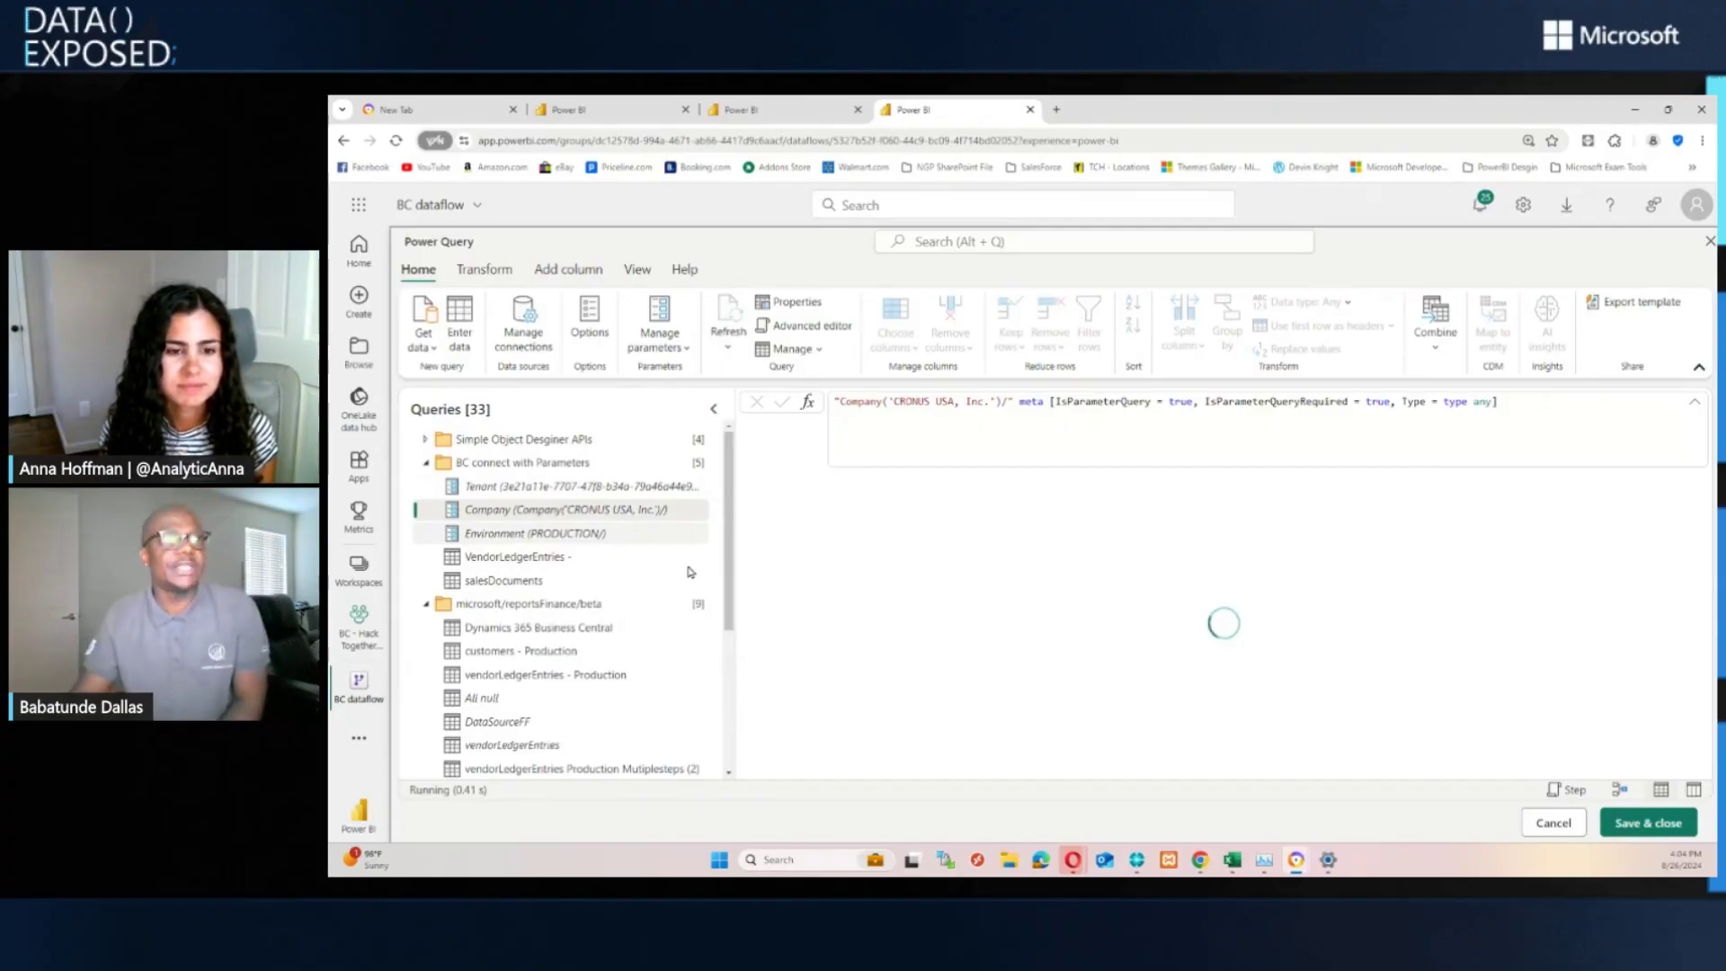
scroll(587, 607, "down", 5)
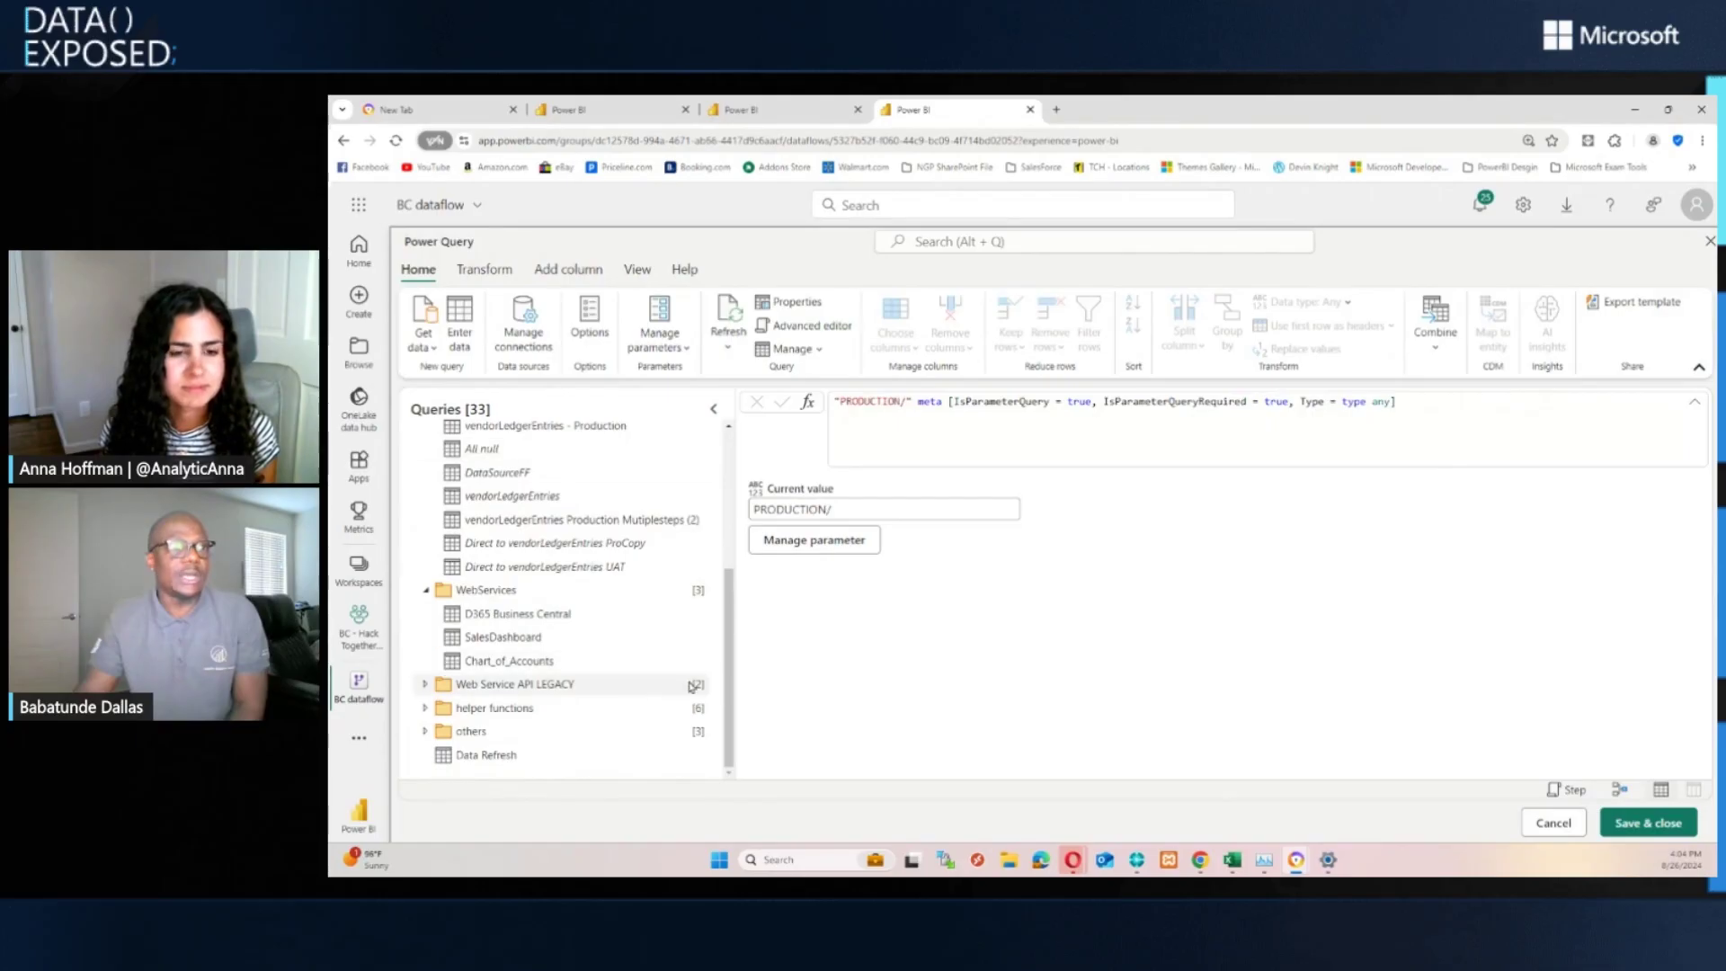
scroll(566, 606, "up", 4)
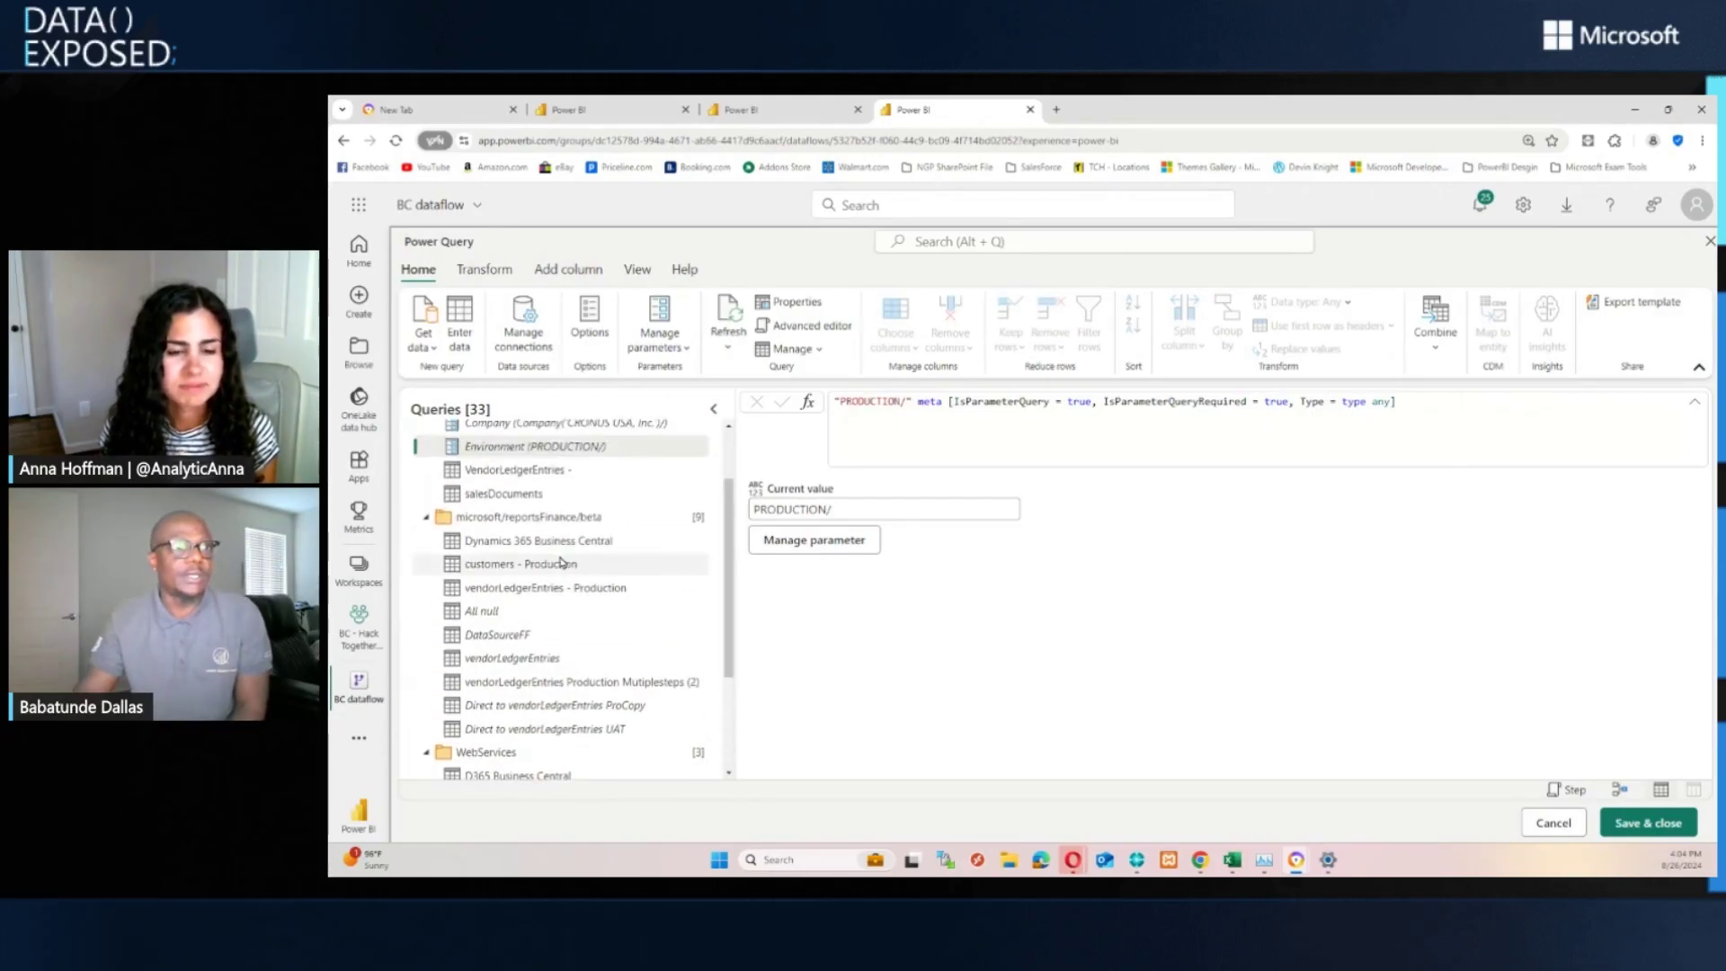
left_click(563, 541)
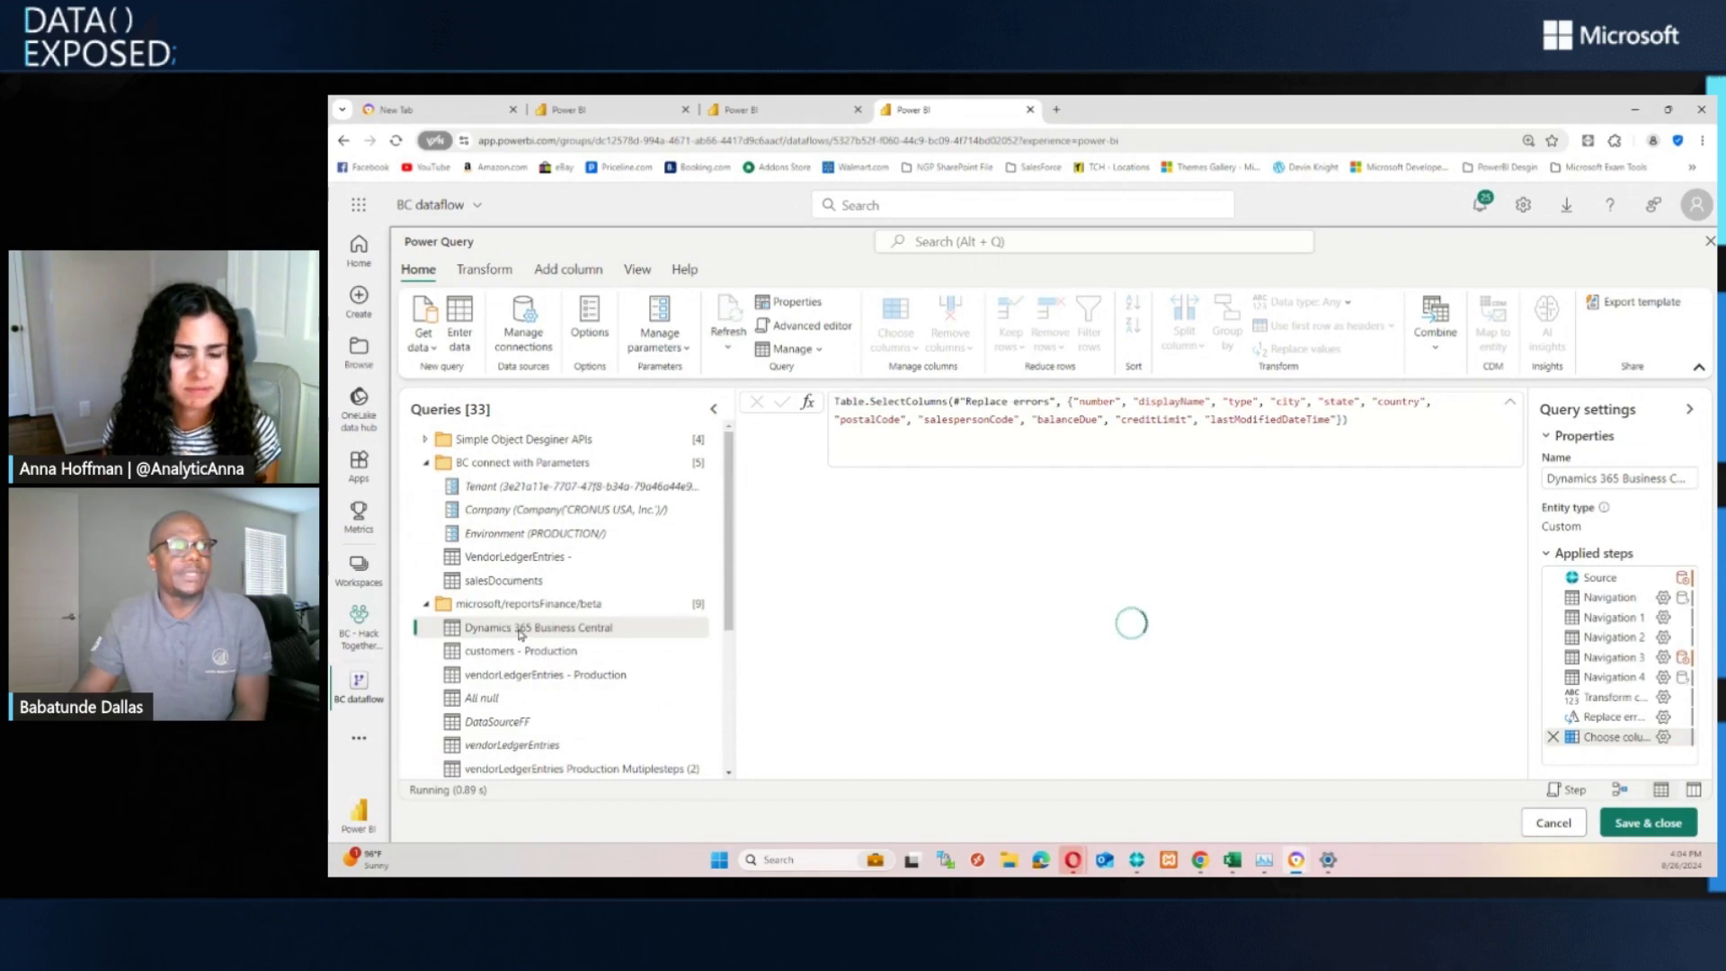
right_click(521, 631)
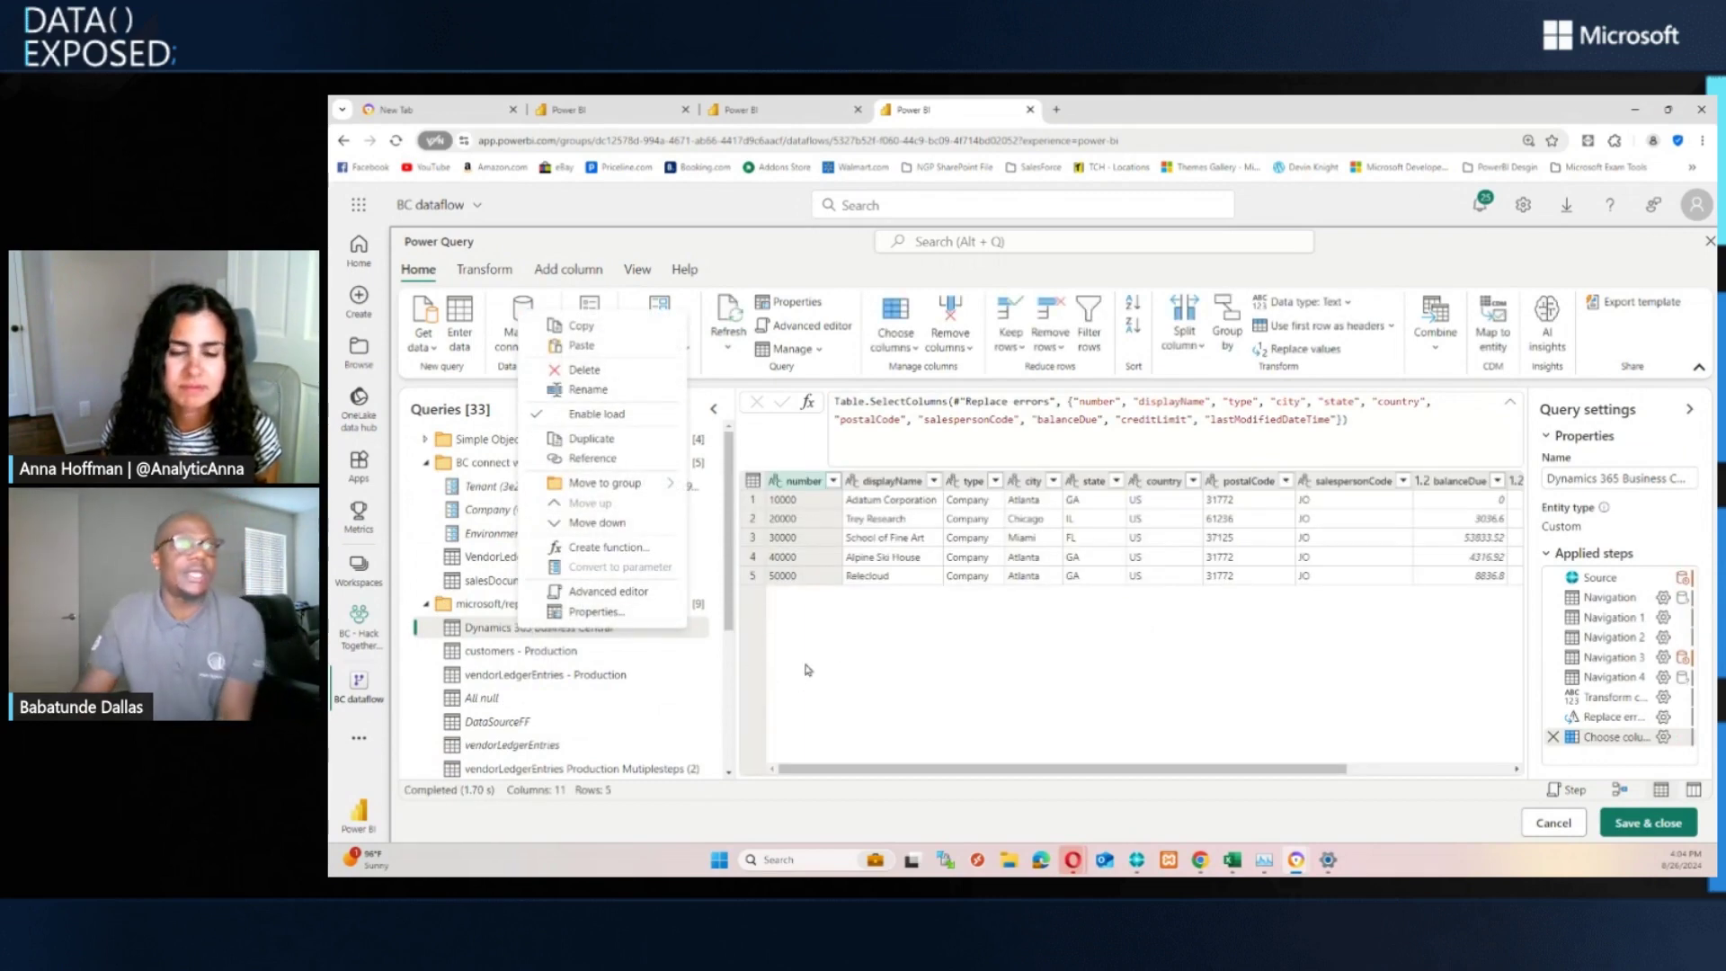
left_click(1605, 580)
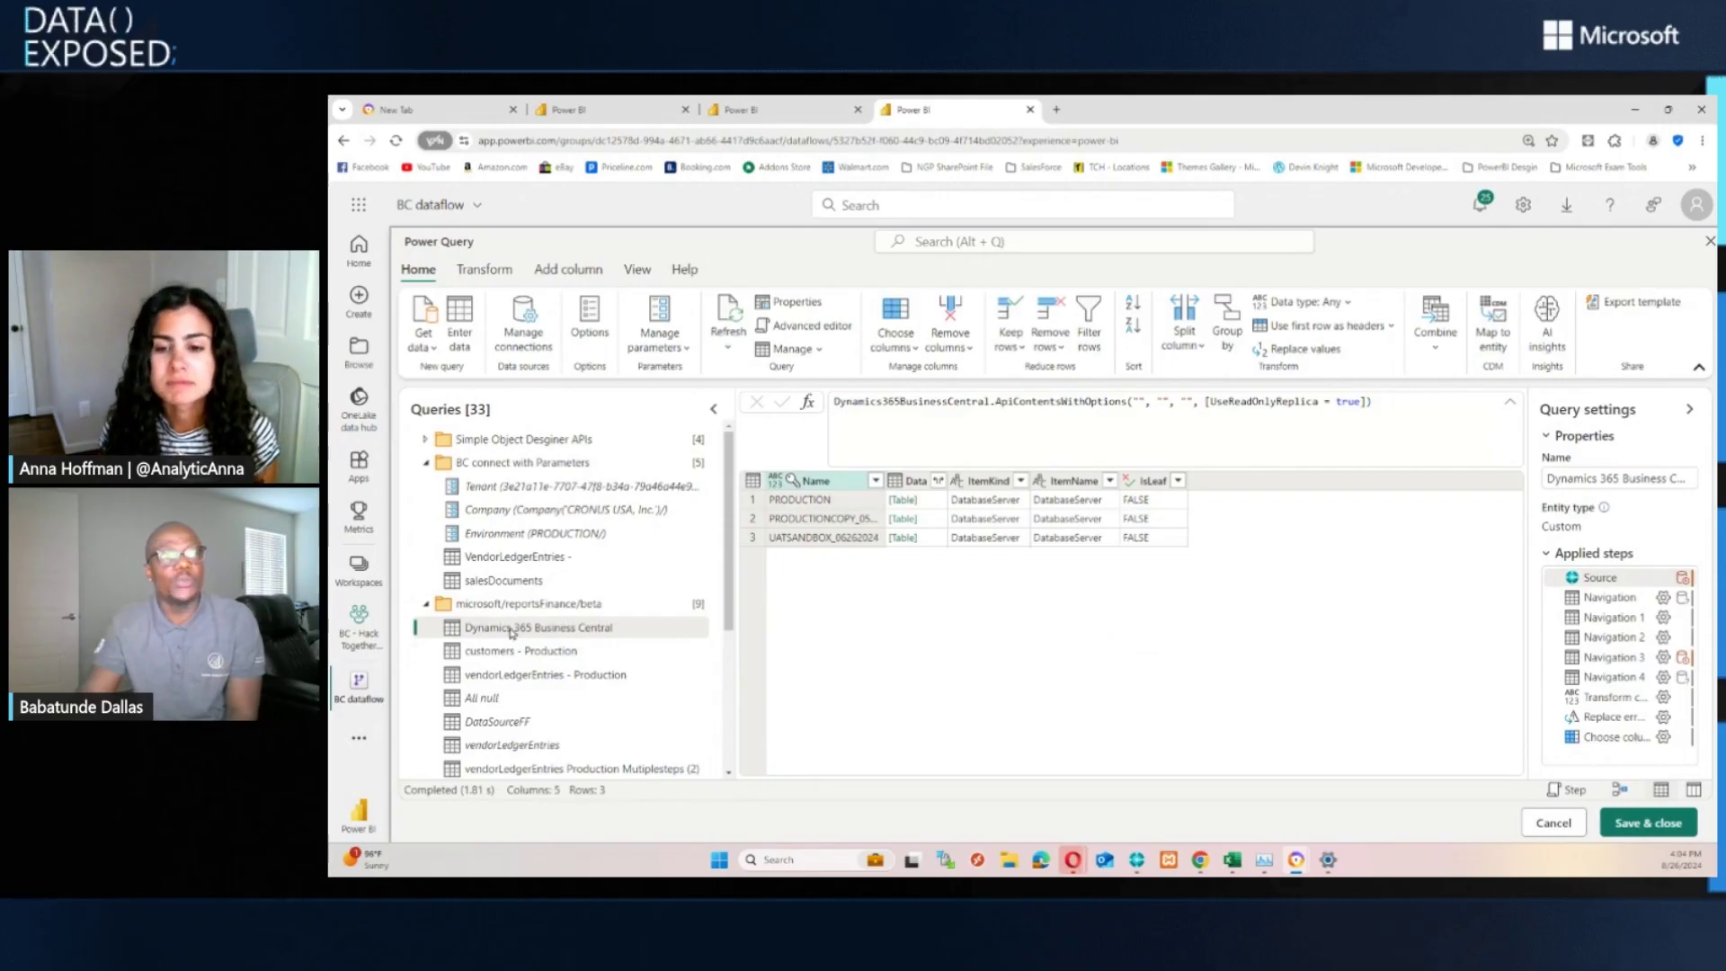
Step: Review the Tenant parameter's M code in the Advanced editor without changes
left_click(514, 534)
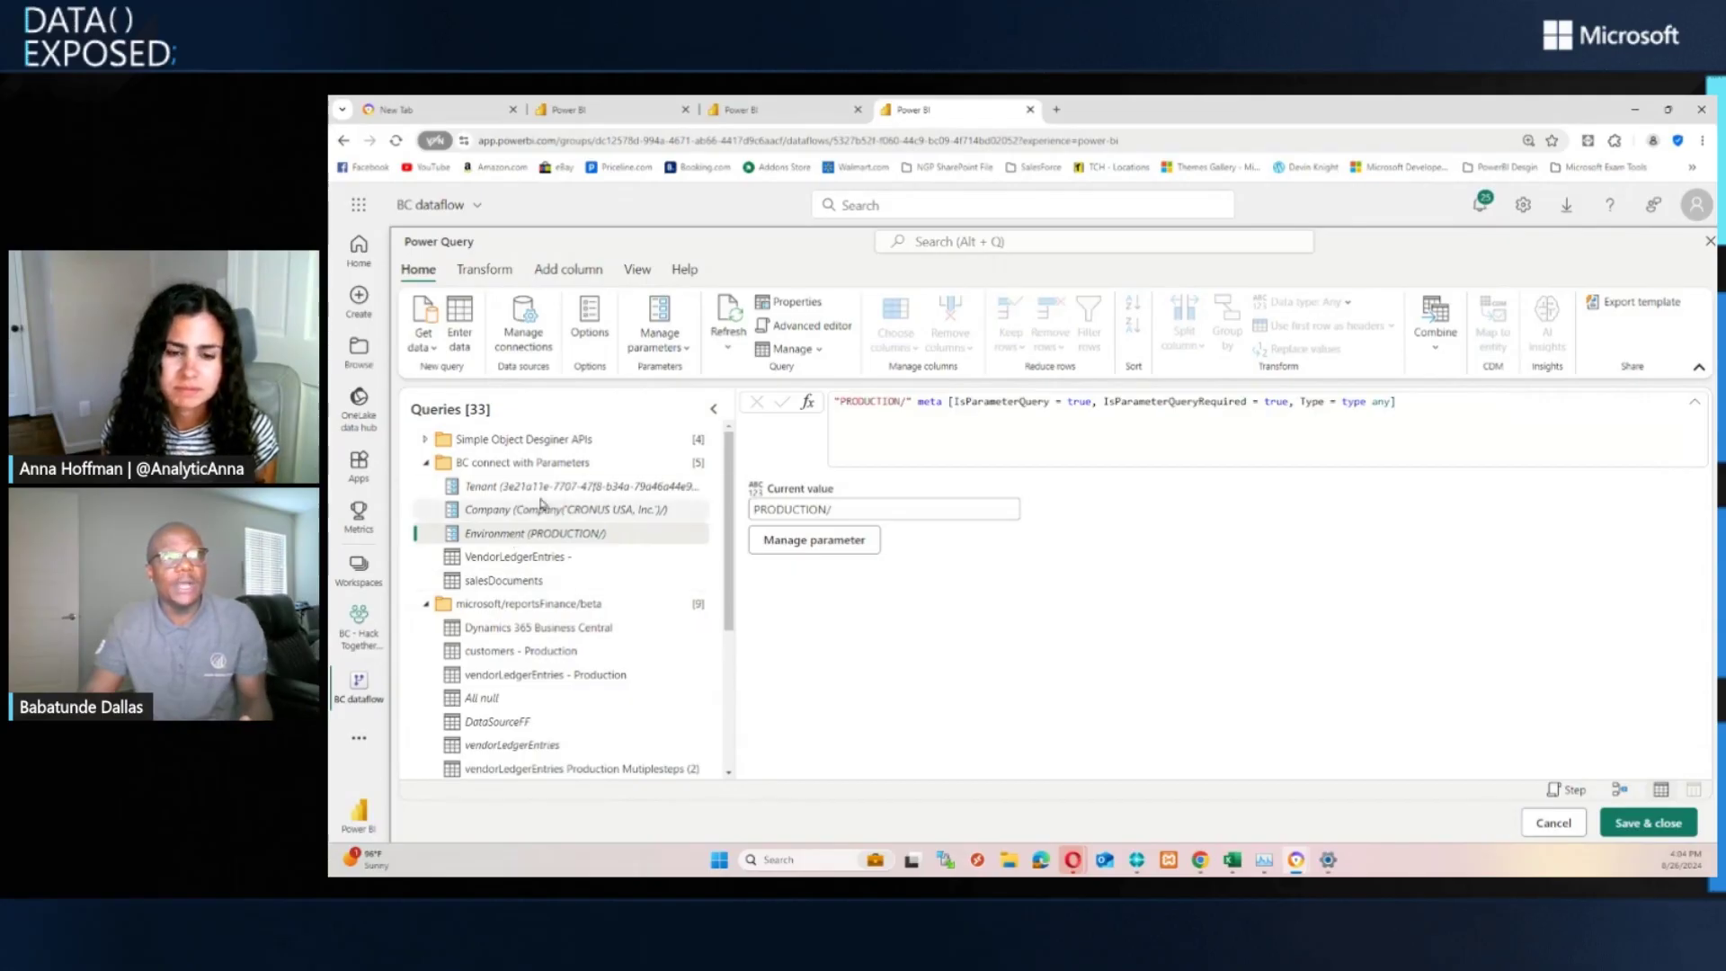
left_click(539, 487)
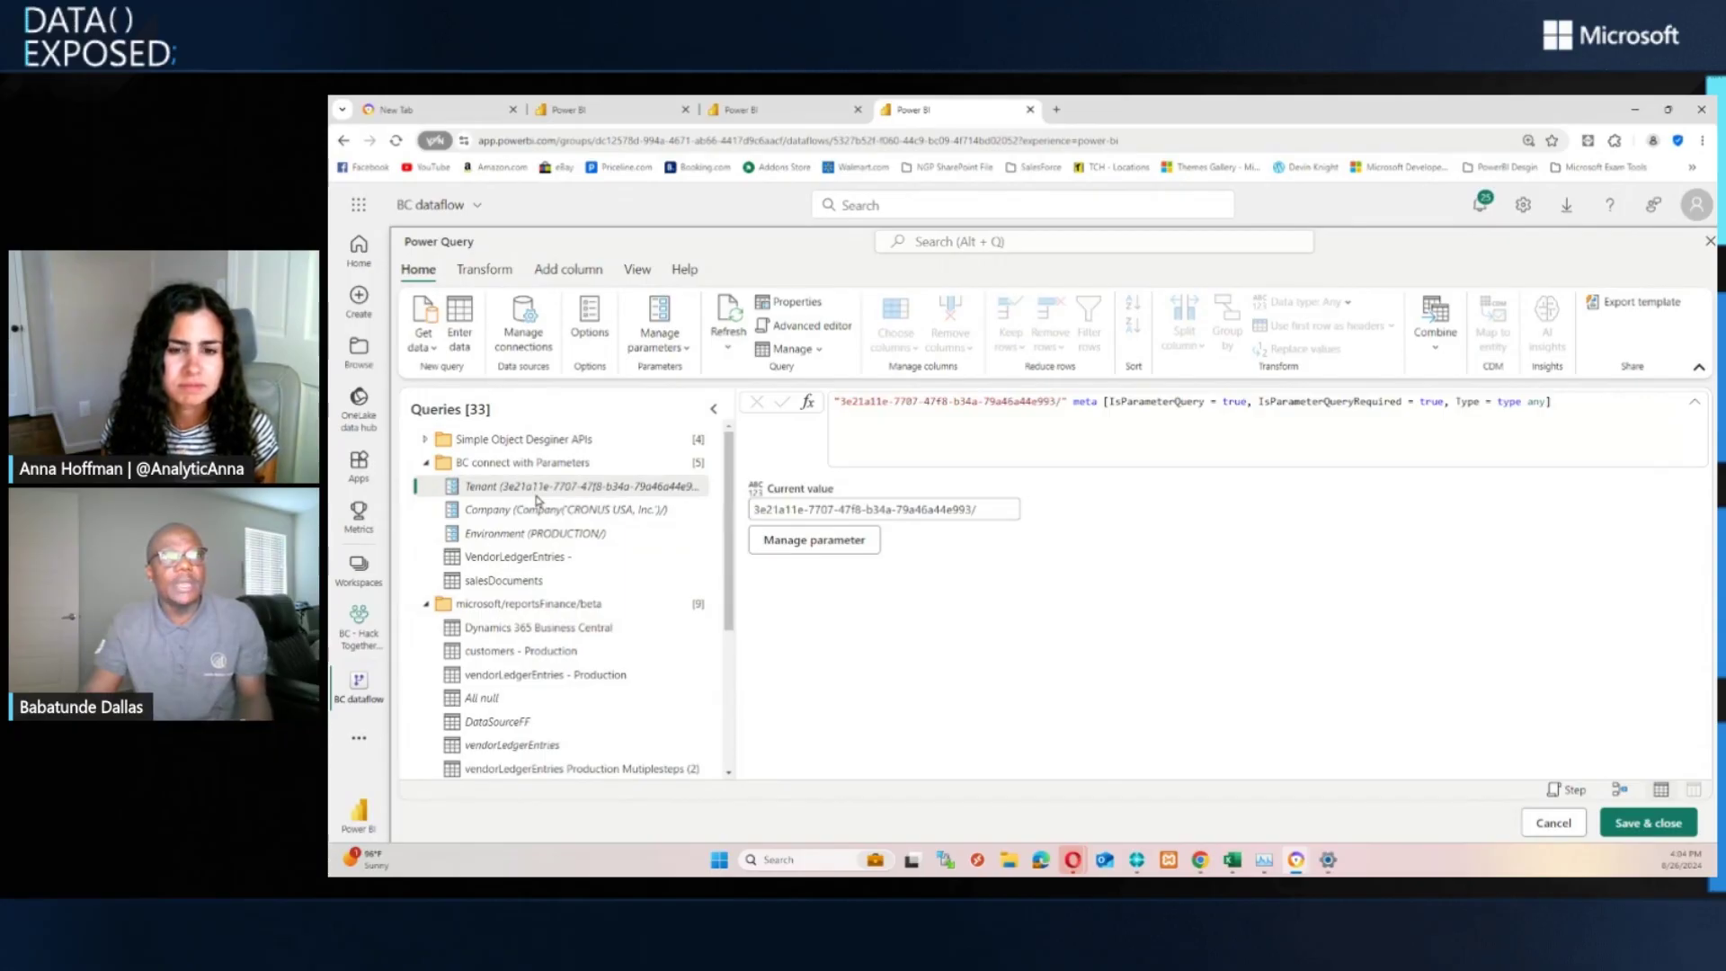
right_click(537, 487)
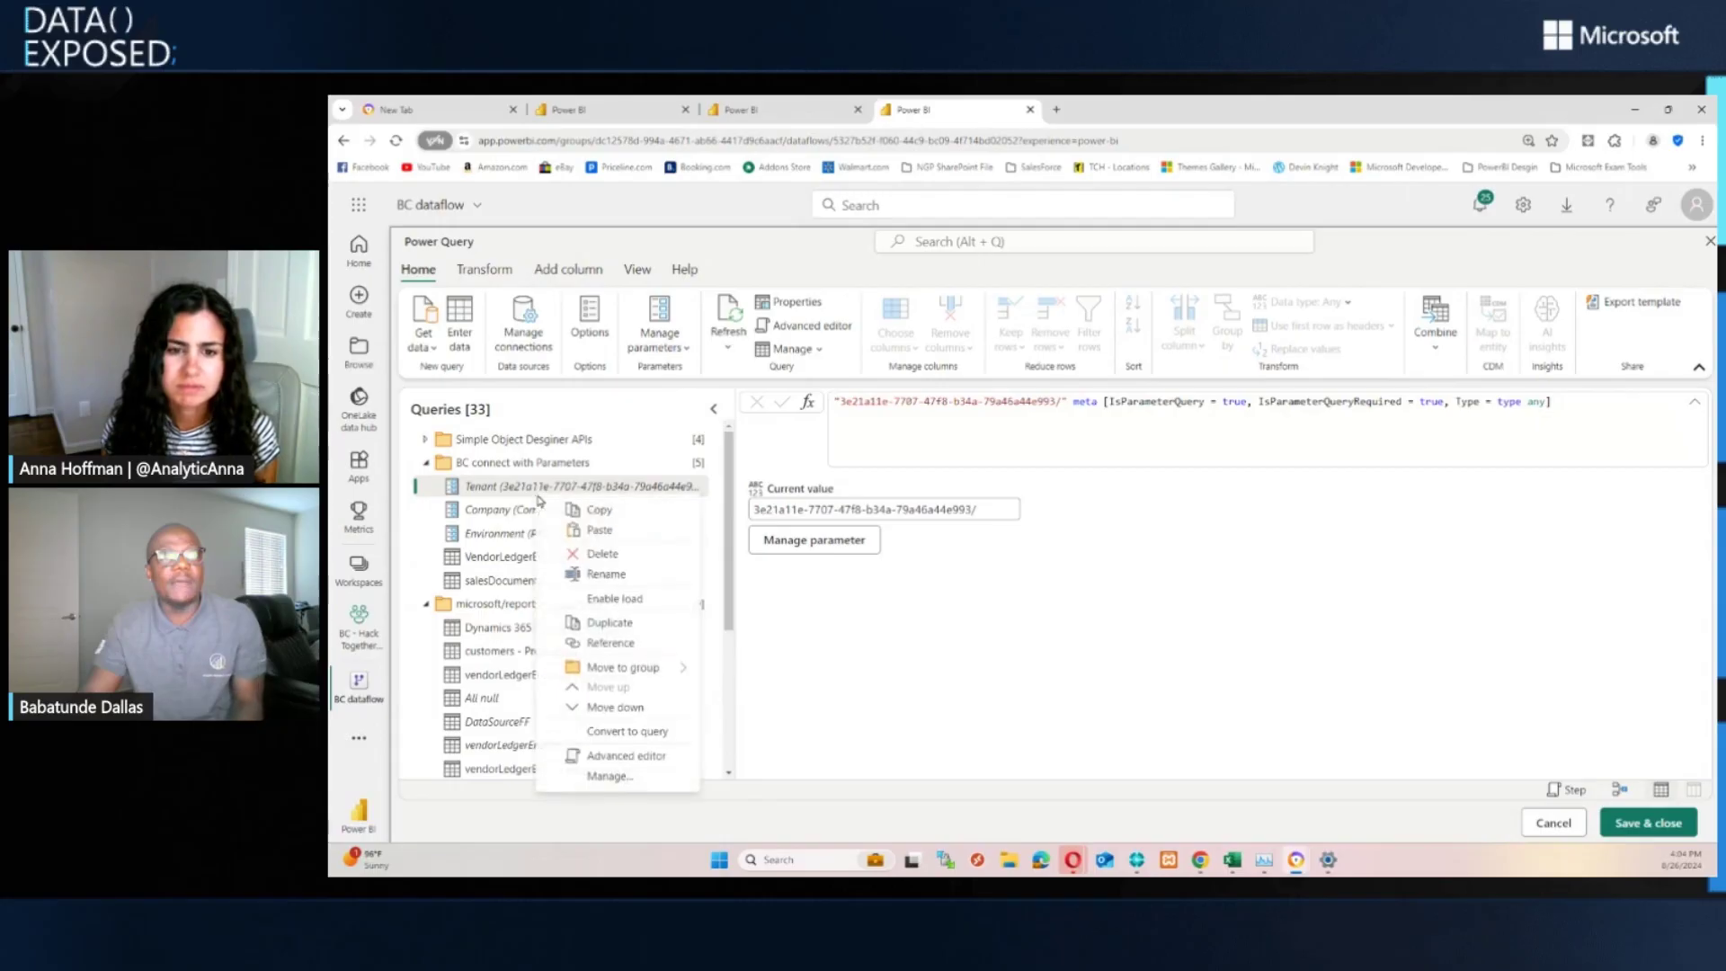
left_click(593, 755)
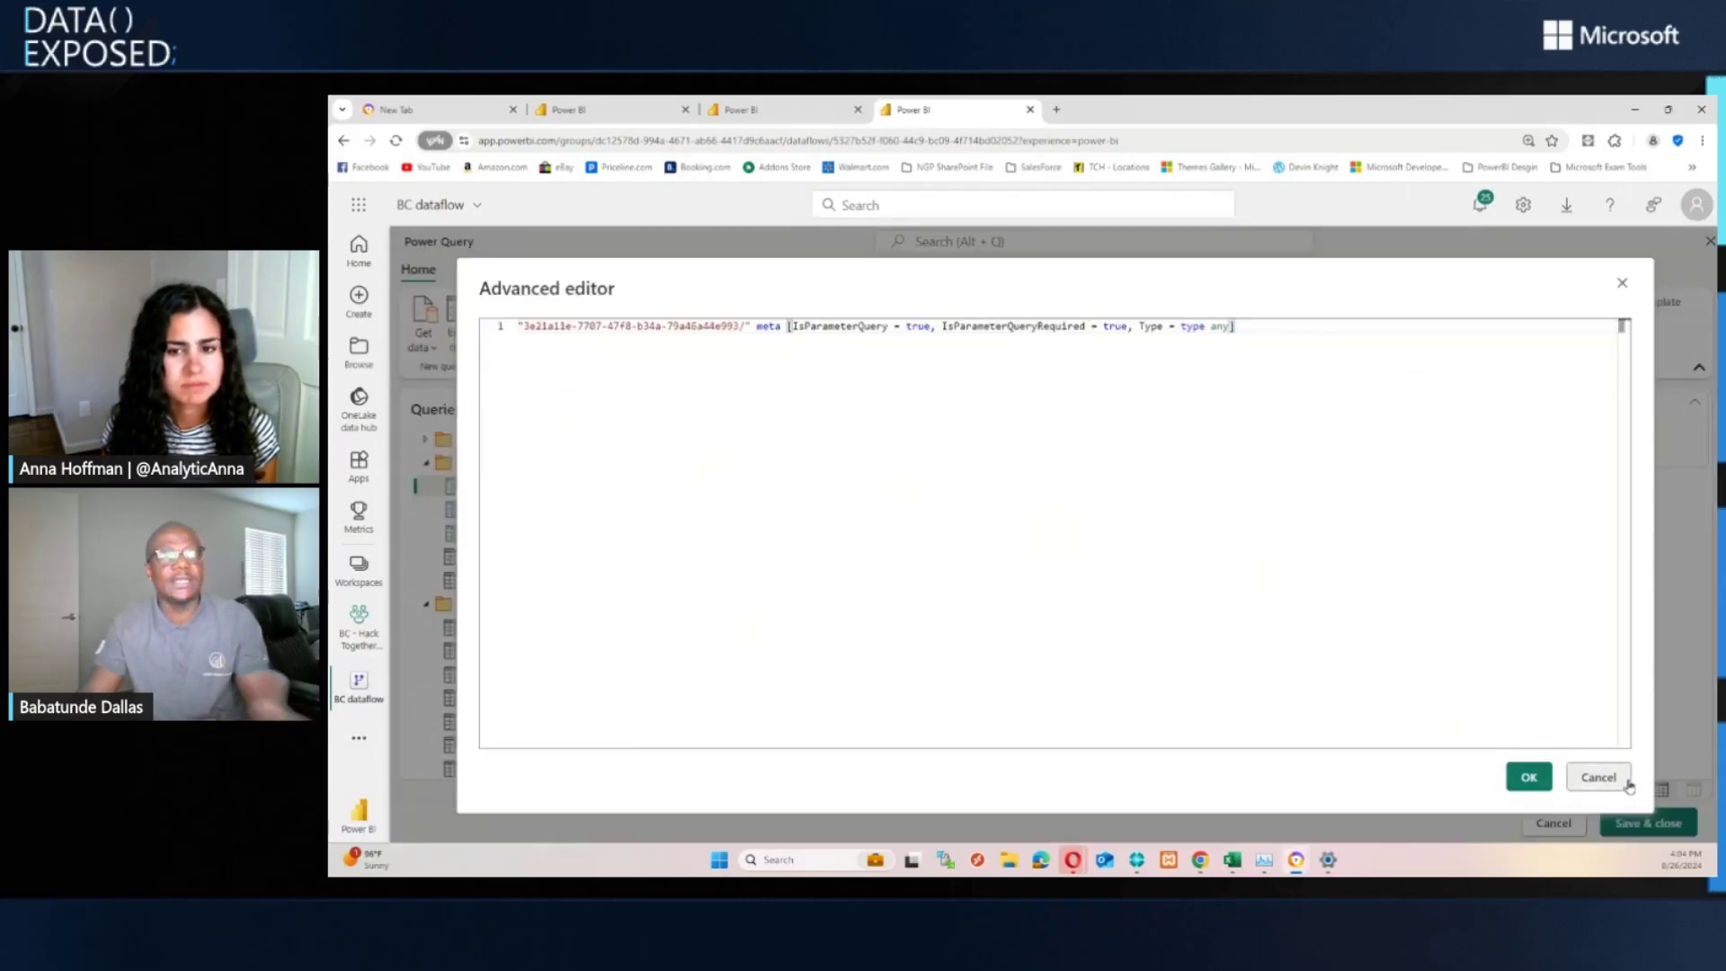
left_click(1598, 778)
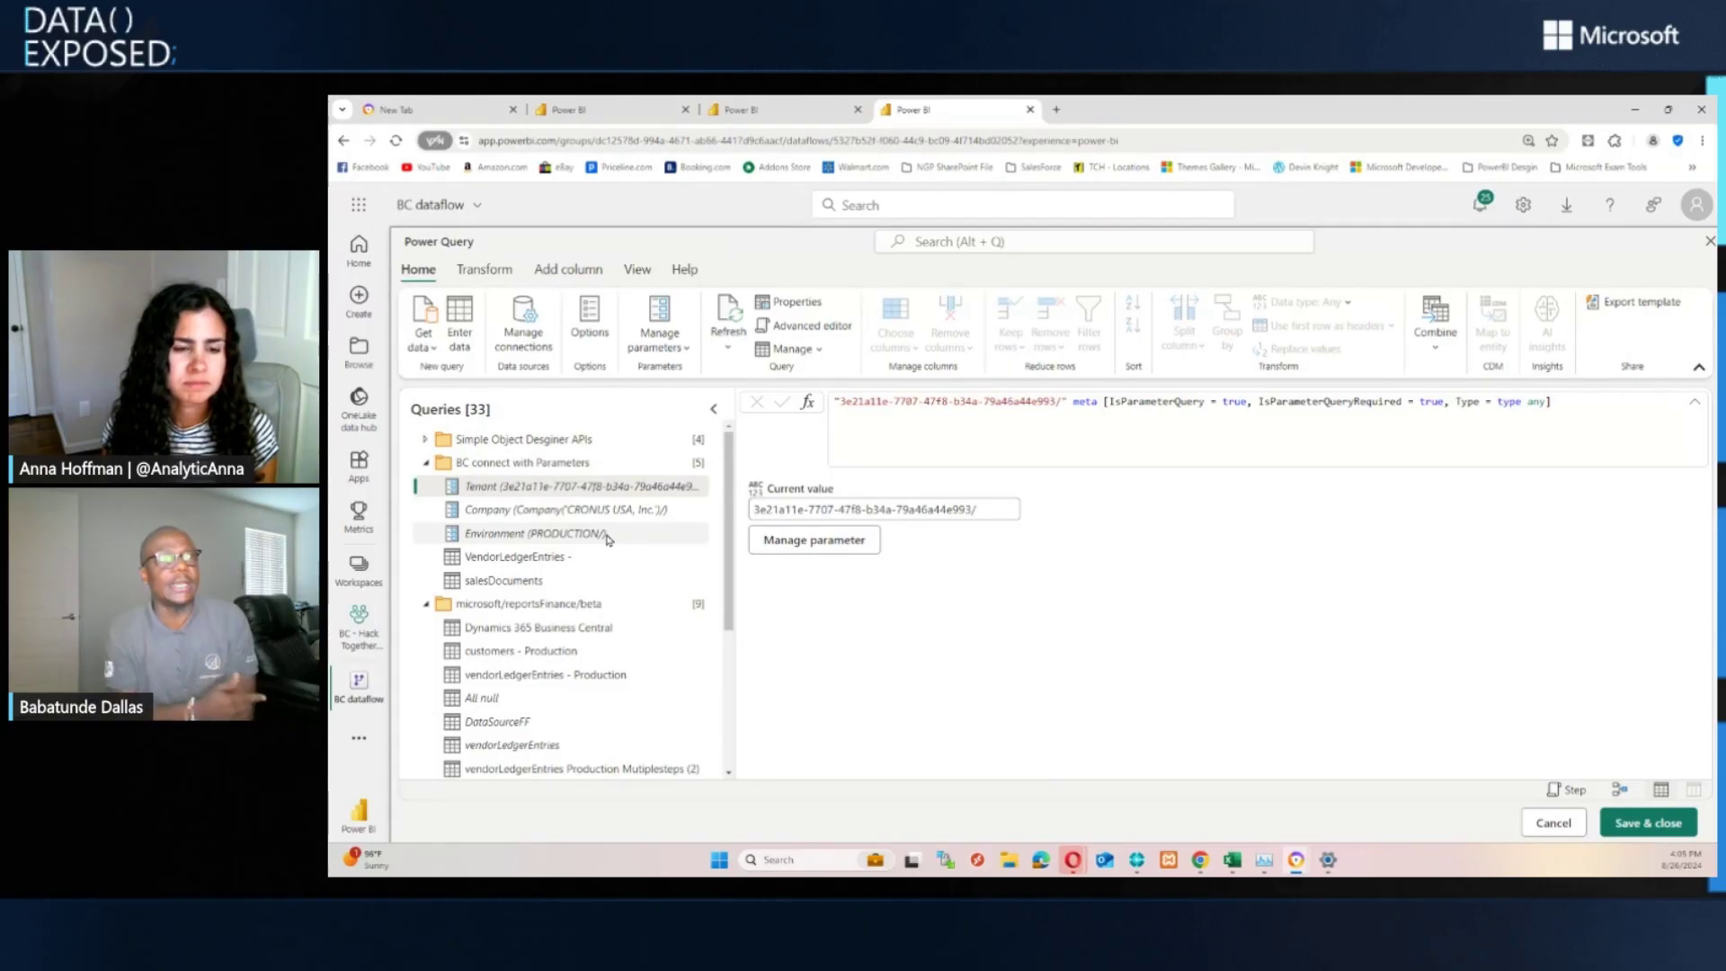
Step: Start and cancel a blank query, then view the Environment parameter showing PRODUCTION/
left_click(433, 347)
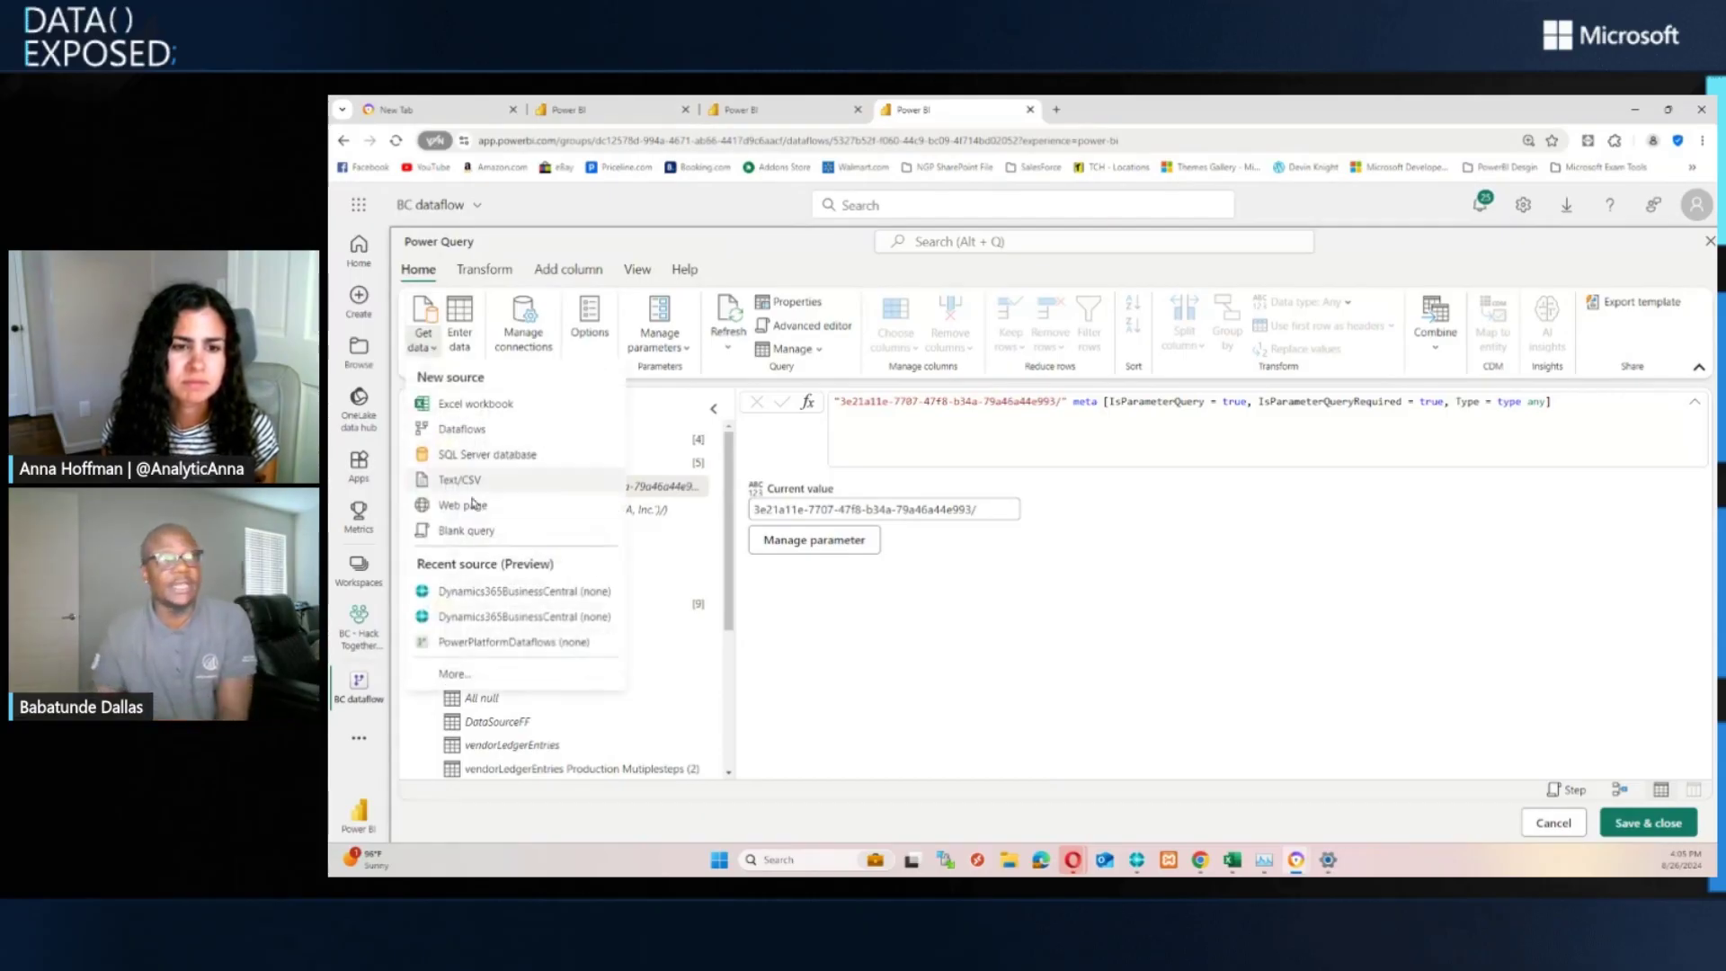
left_click(836, 732)
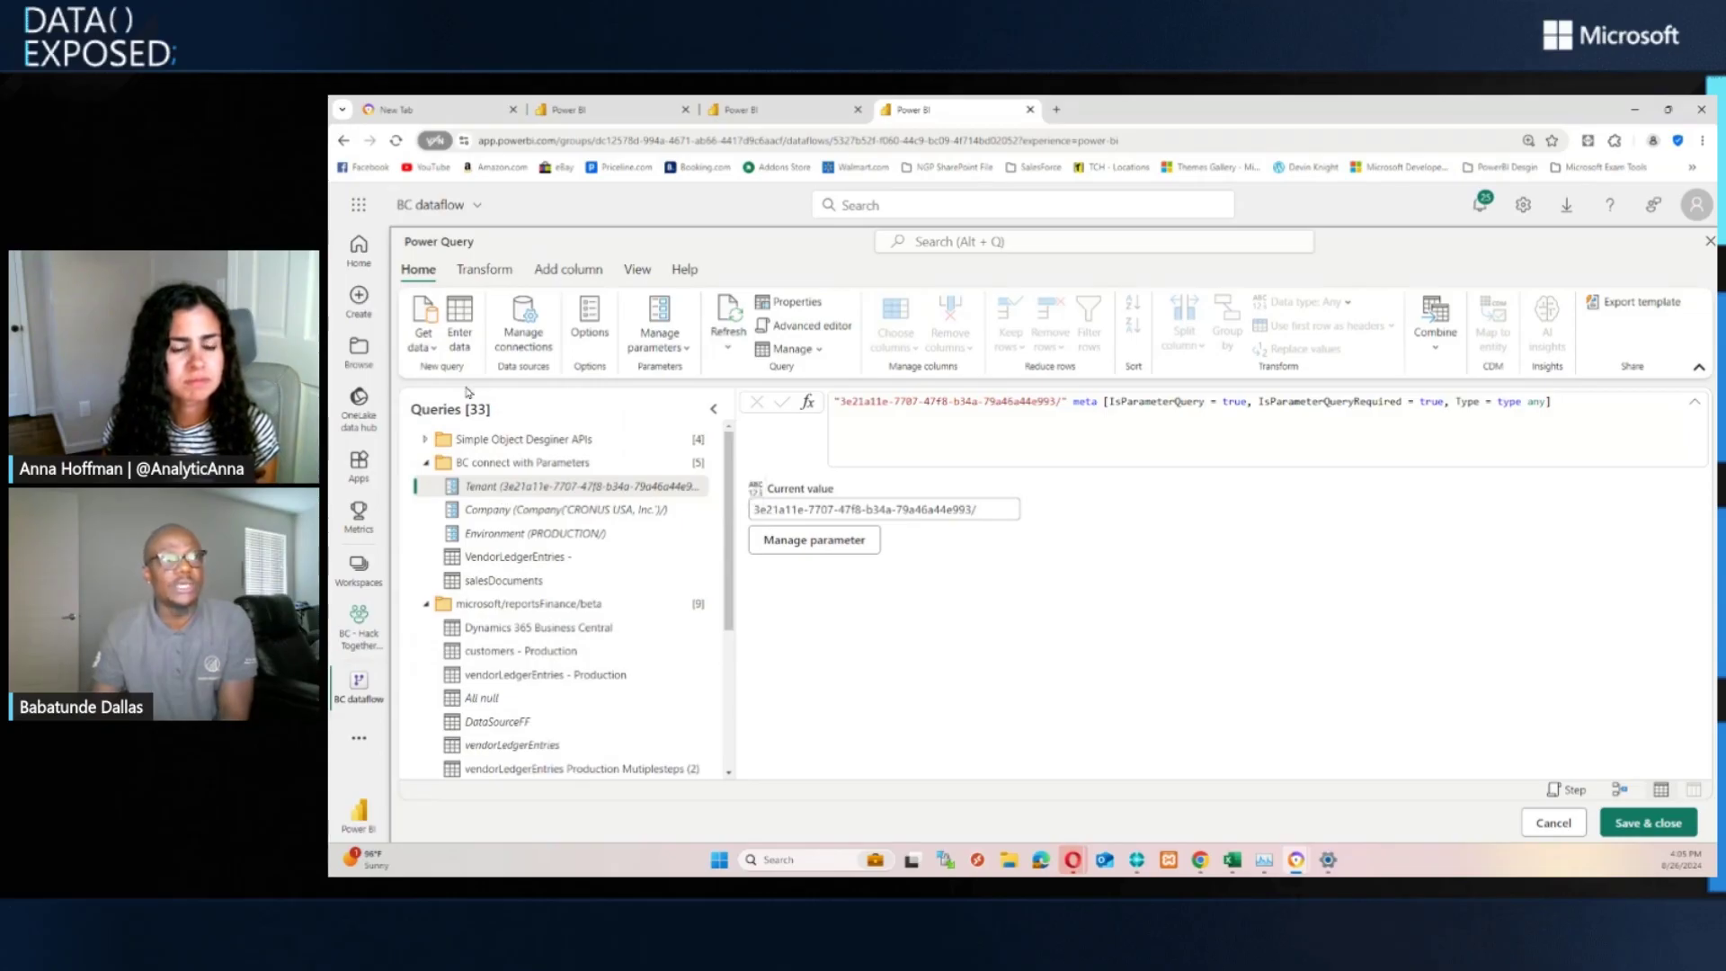
left_click(424, 344)
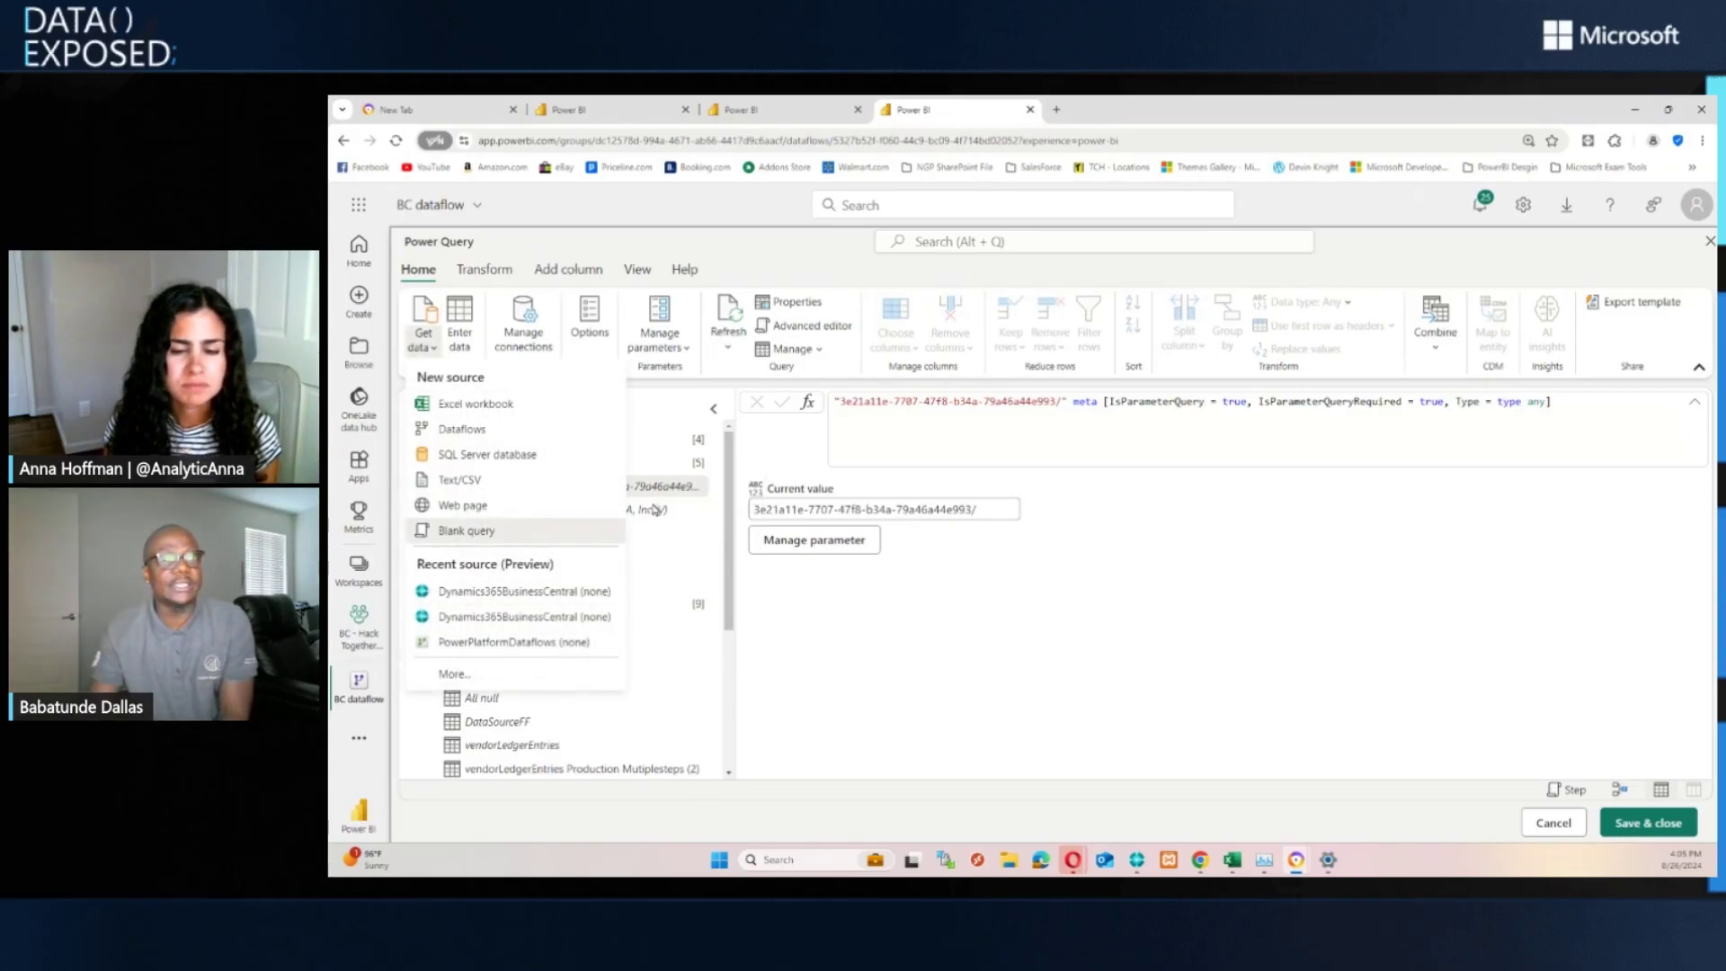
left_click(627, 540)
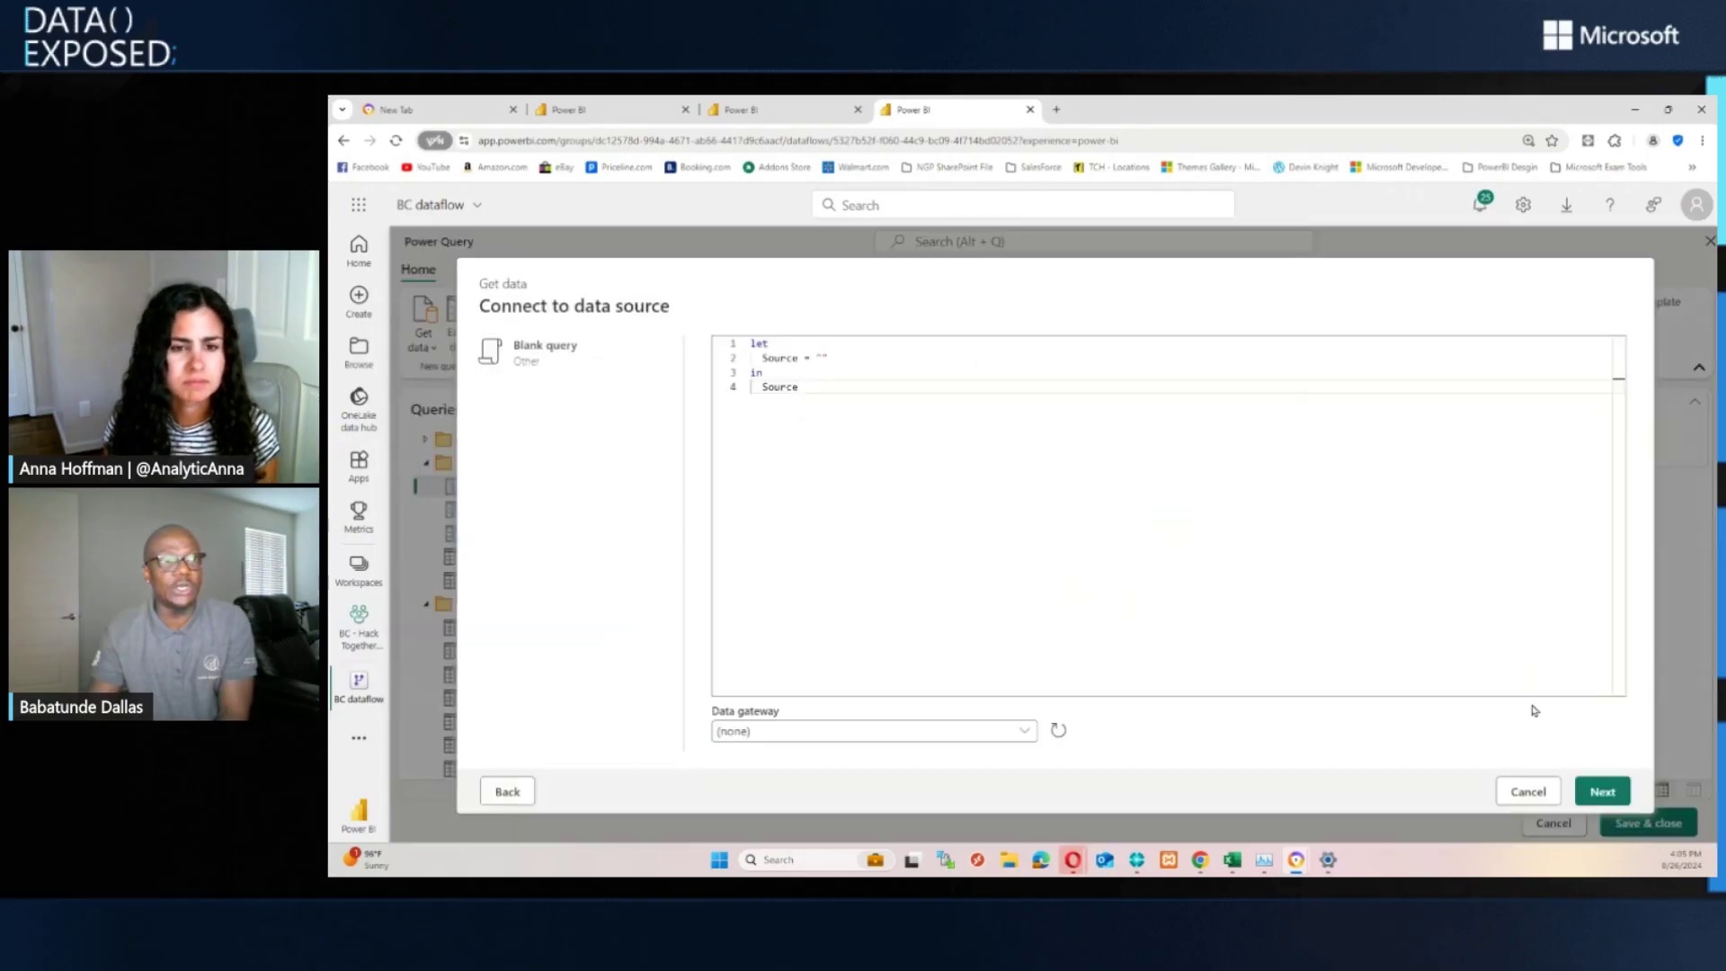
left_click(1530, 791)
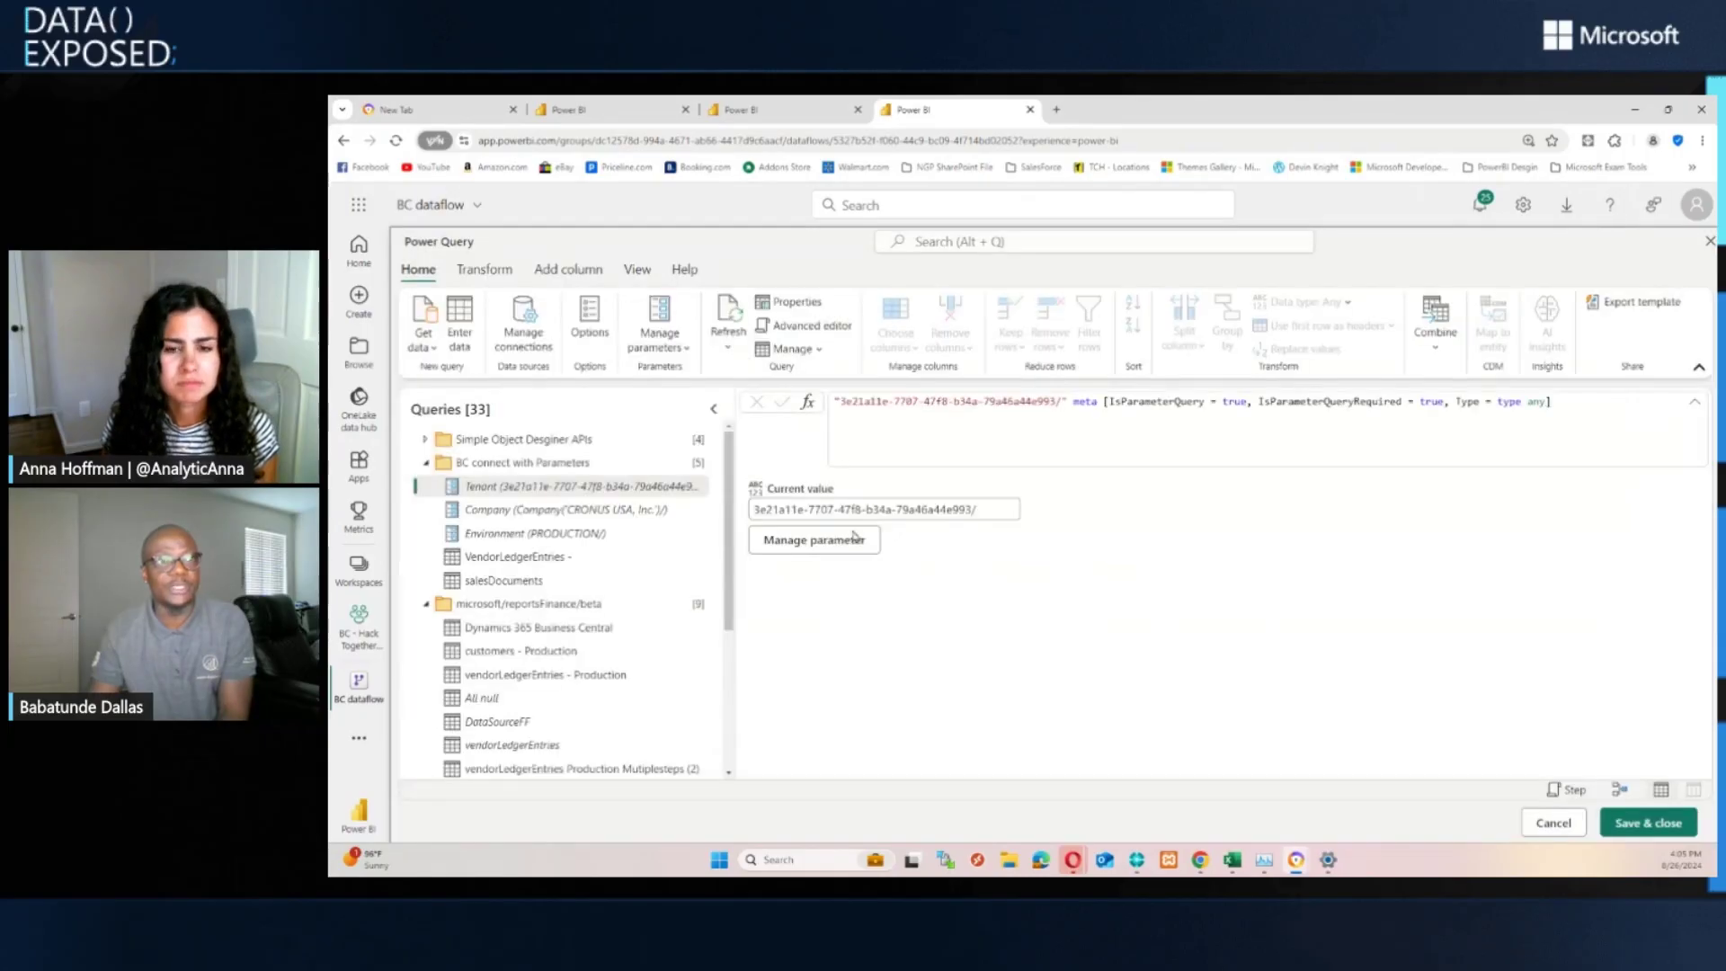
left_click(571, 534)
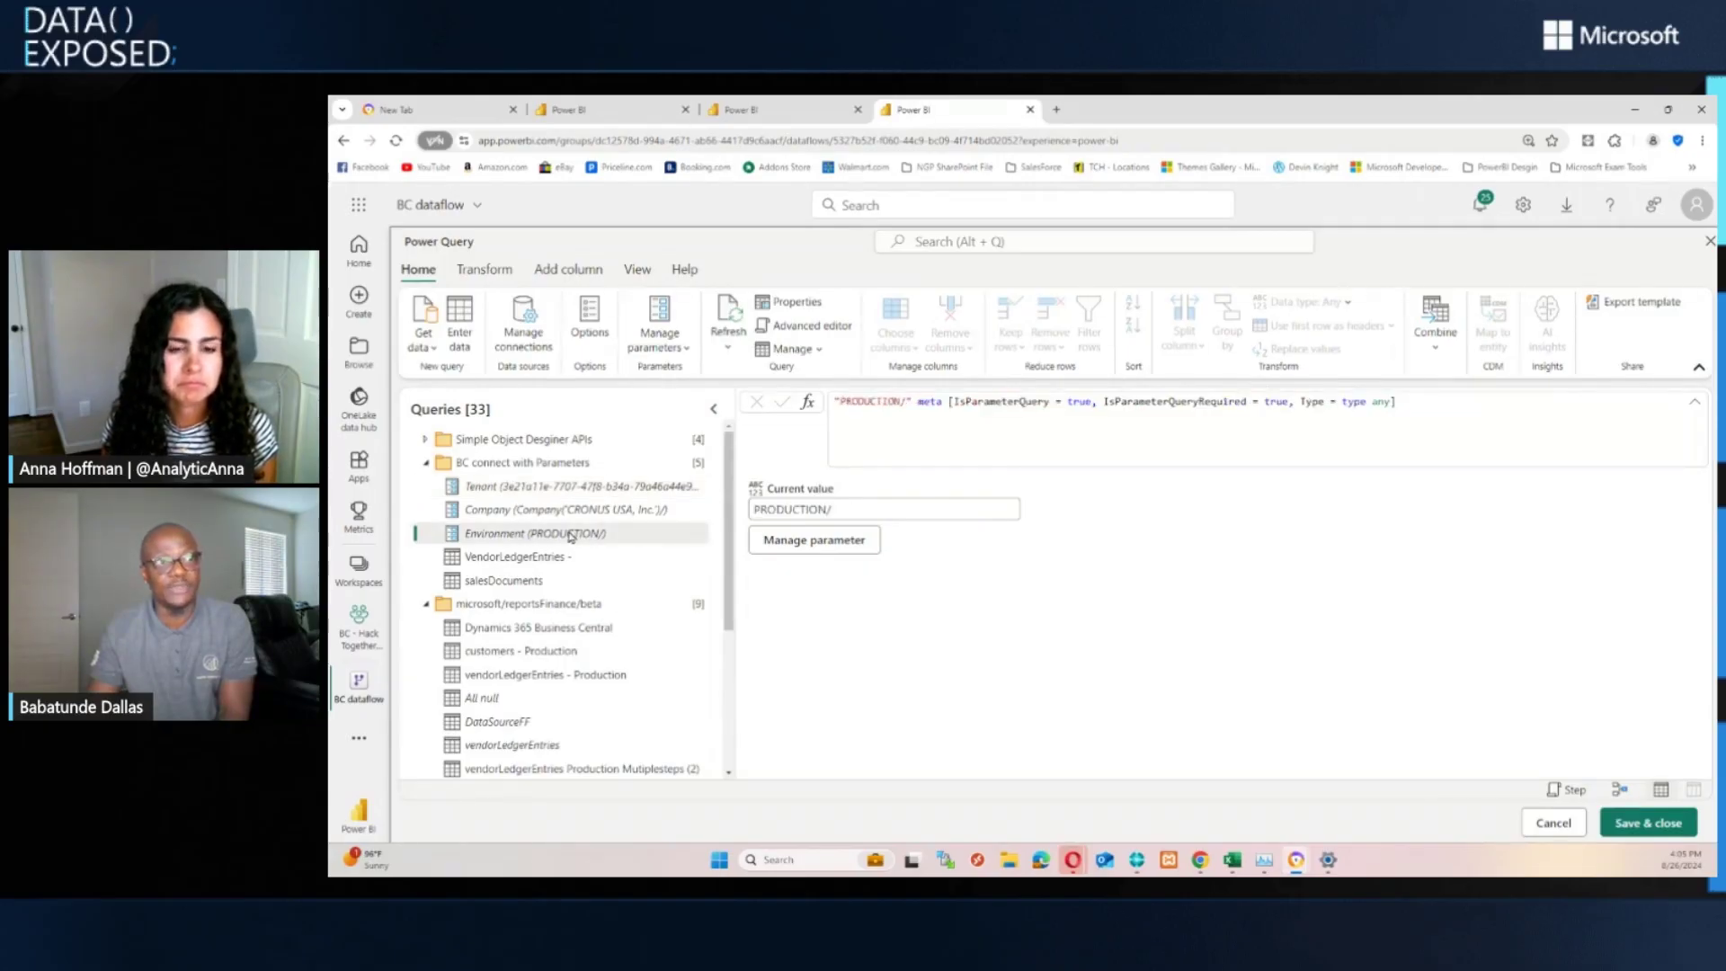
left_click_drag(826, 510, 767, 510)
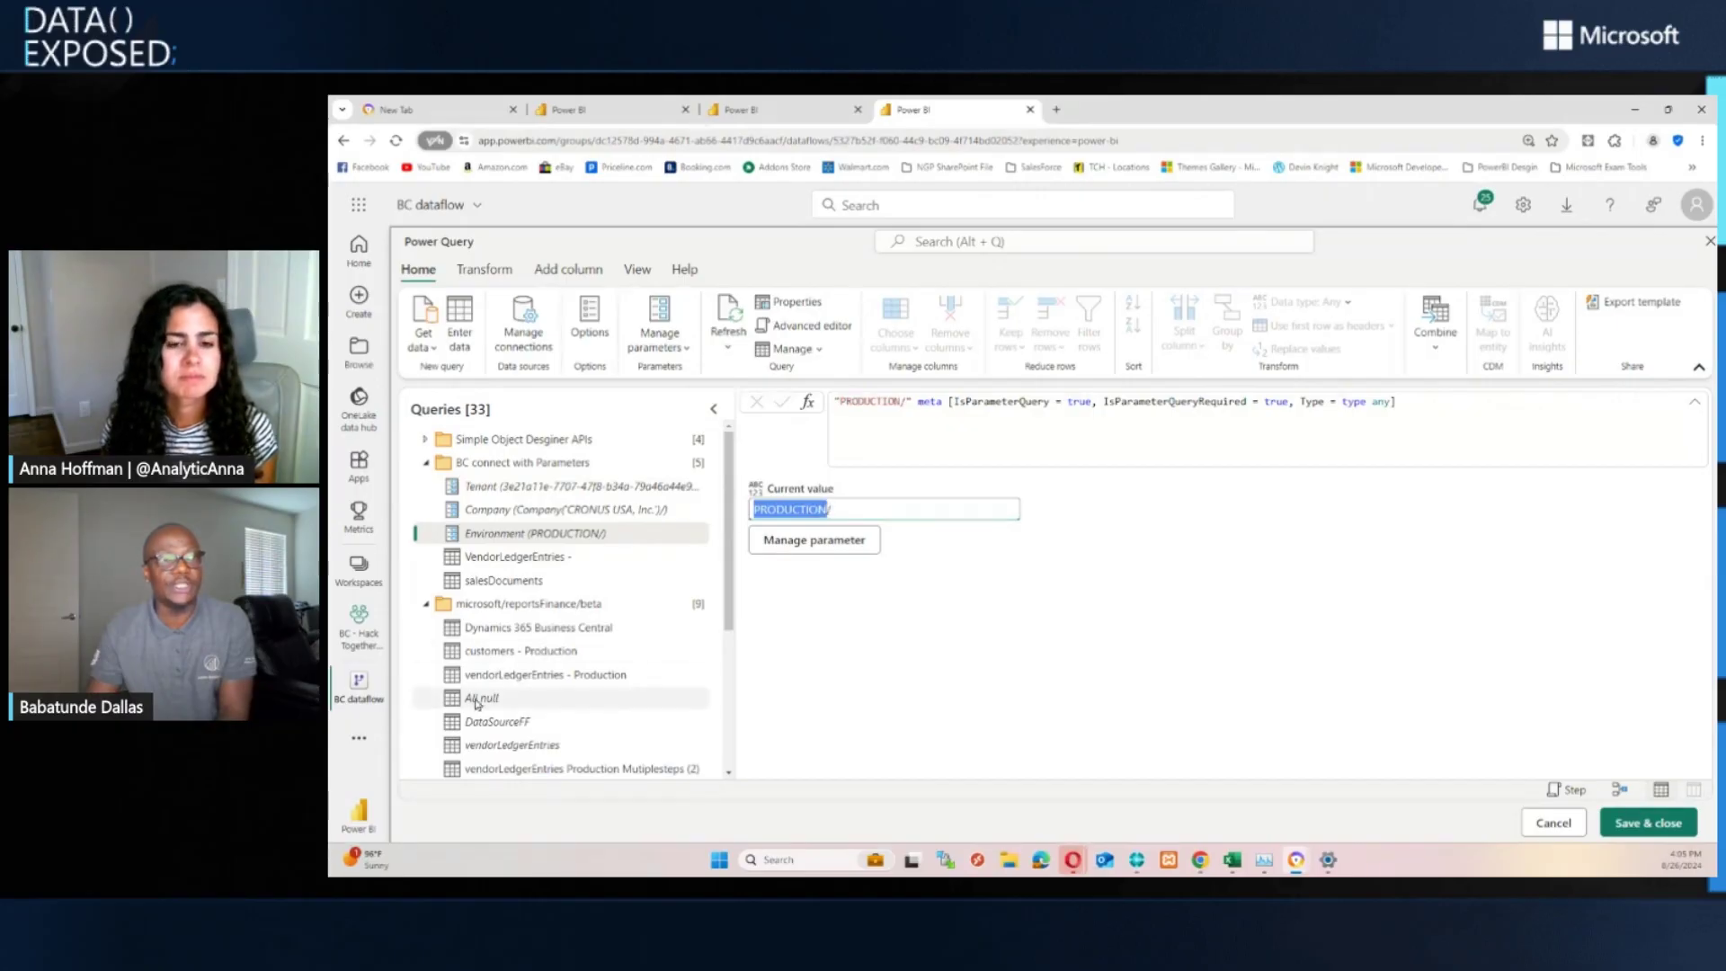
scroll(513, 647, "down", 5)
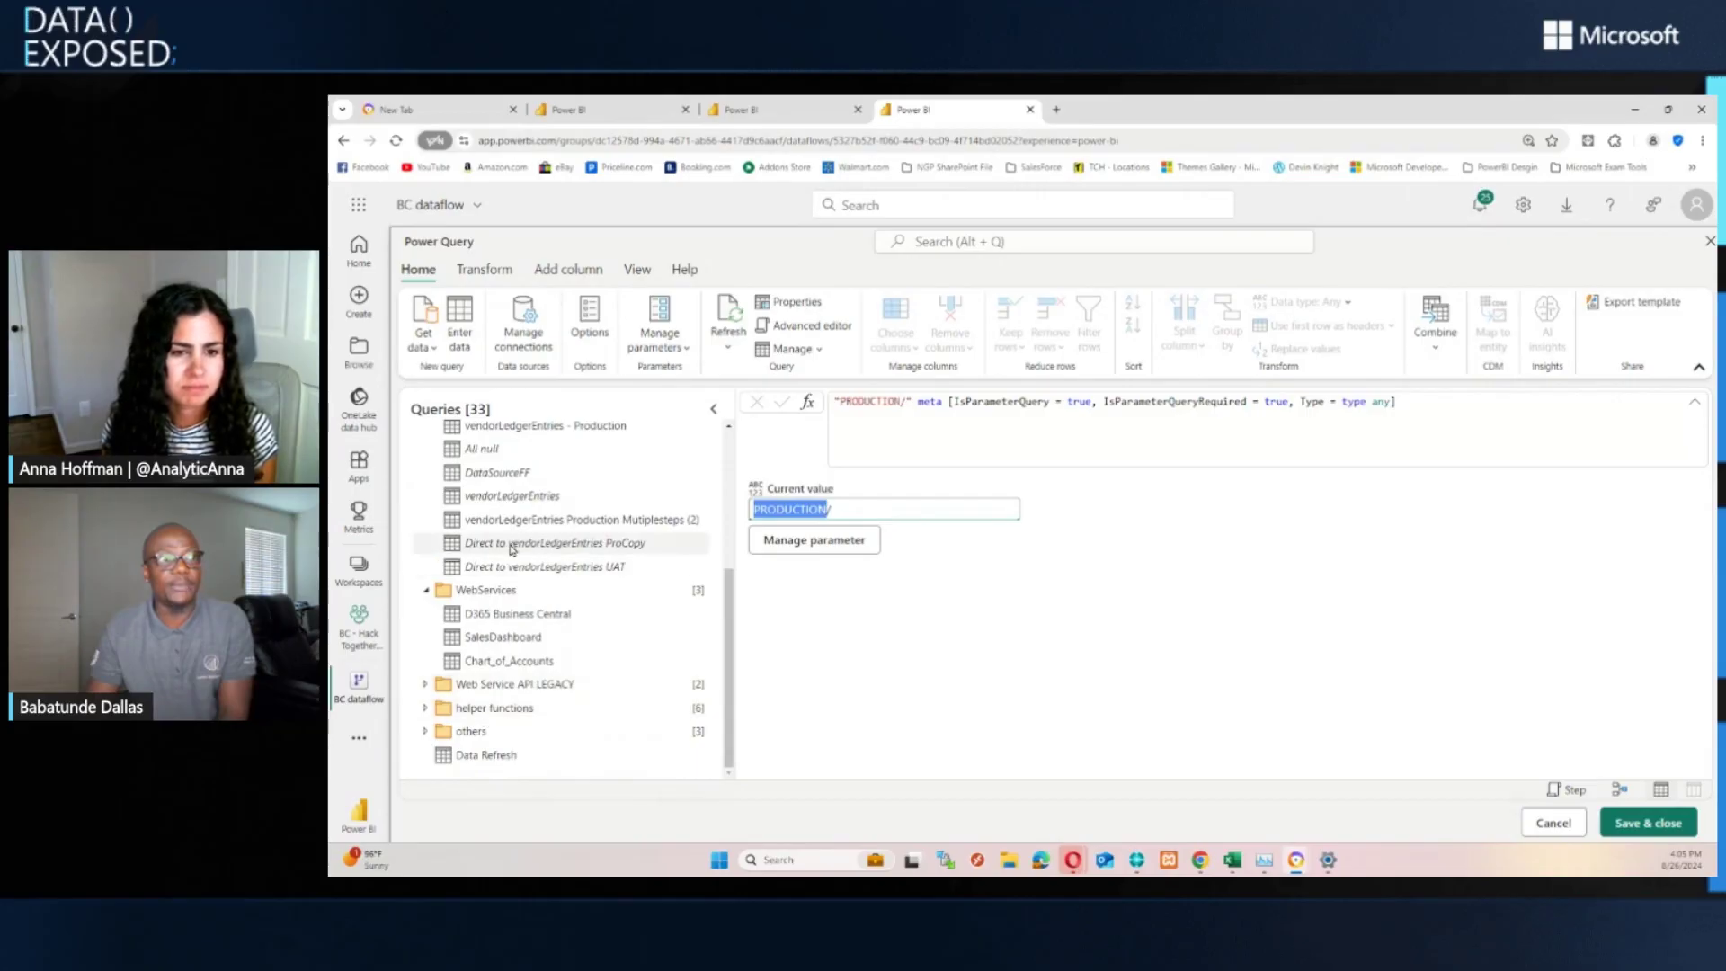